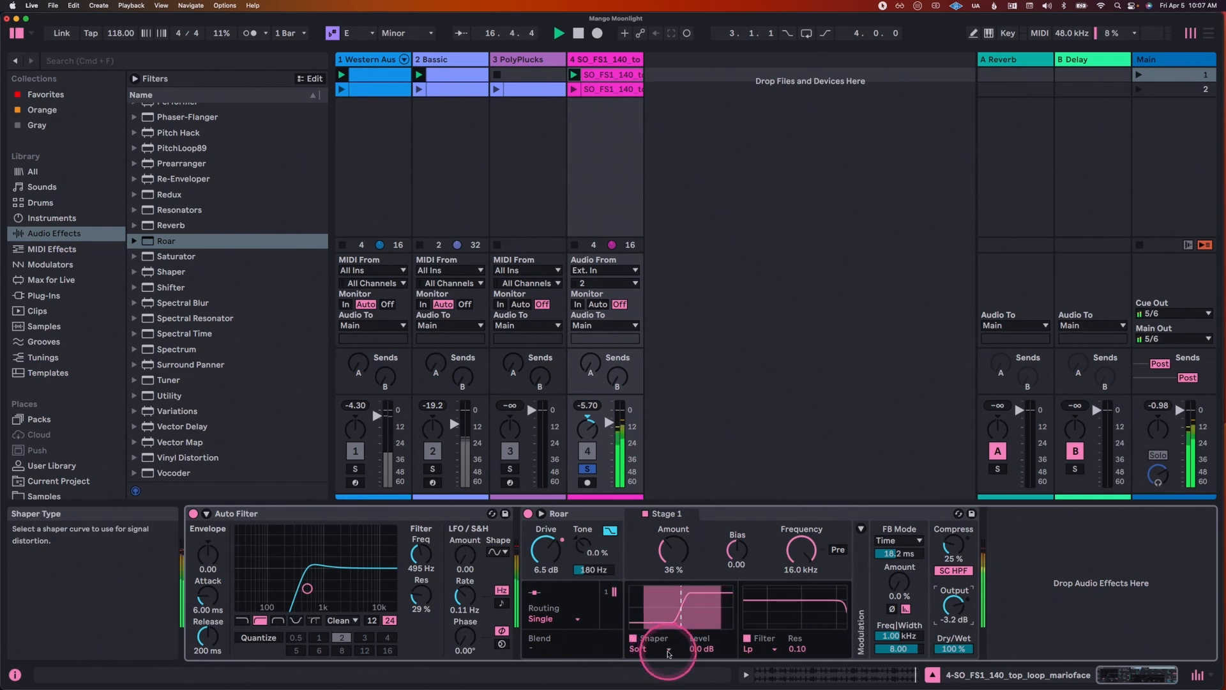
Step: Audition the Digital Clip, Tube Preamp and Polynomial shaper curves in Roar, and lower the filter frequency to 5.37 kHz
{"action": "left_click", "coordinate": [668, 651]}
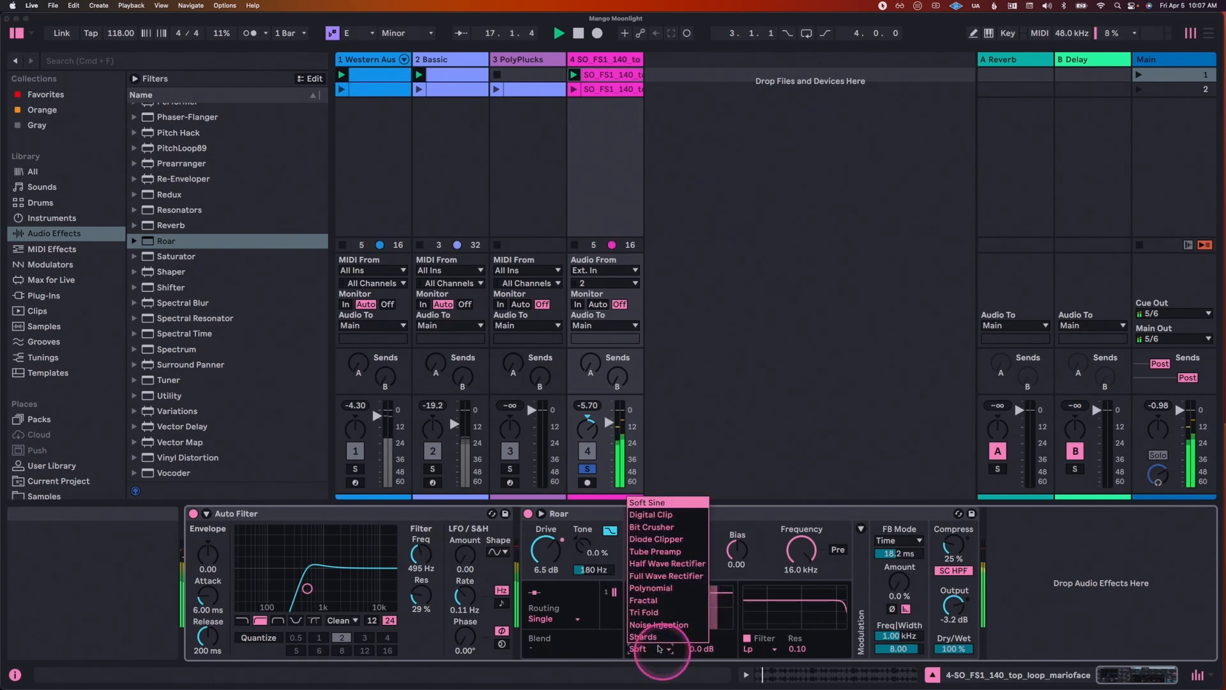
{"action": "left_click", "coordinate": [652, 514]}
{"action": "left_click", "coordinate": [657, 649]}
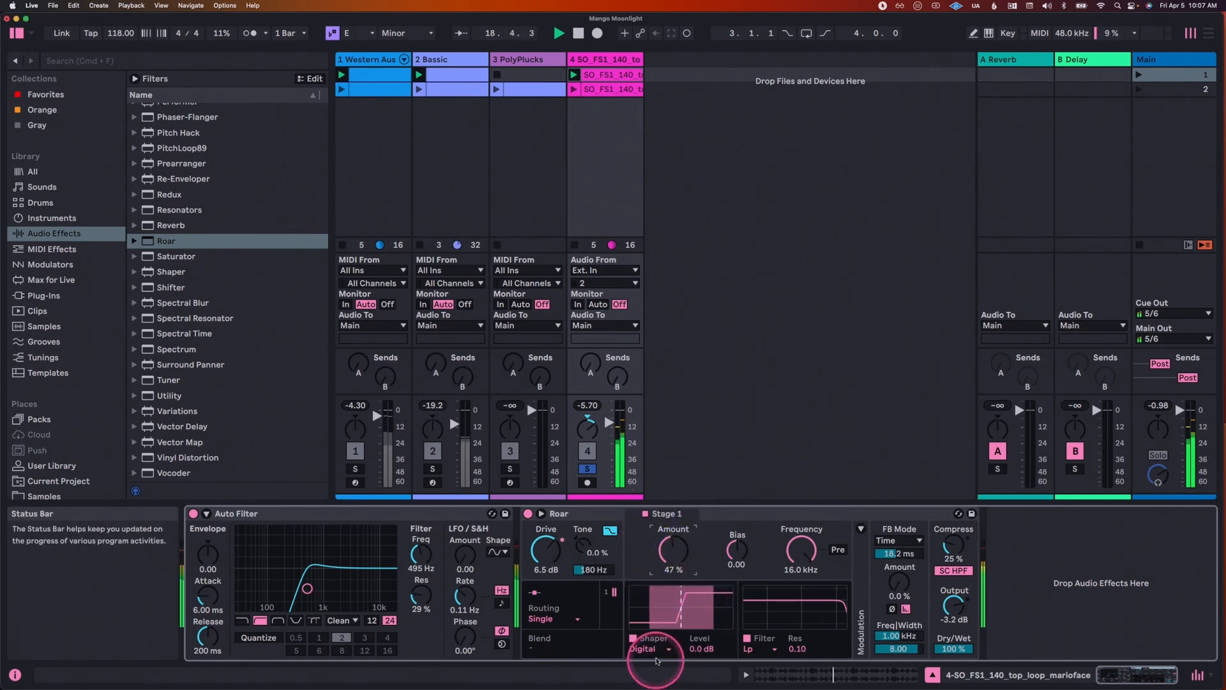
{"action": "left_click", "coordinate": [655, 552]}
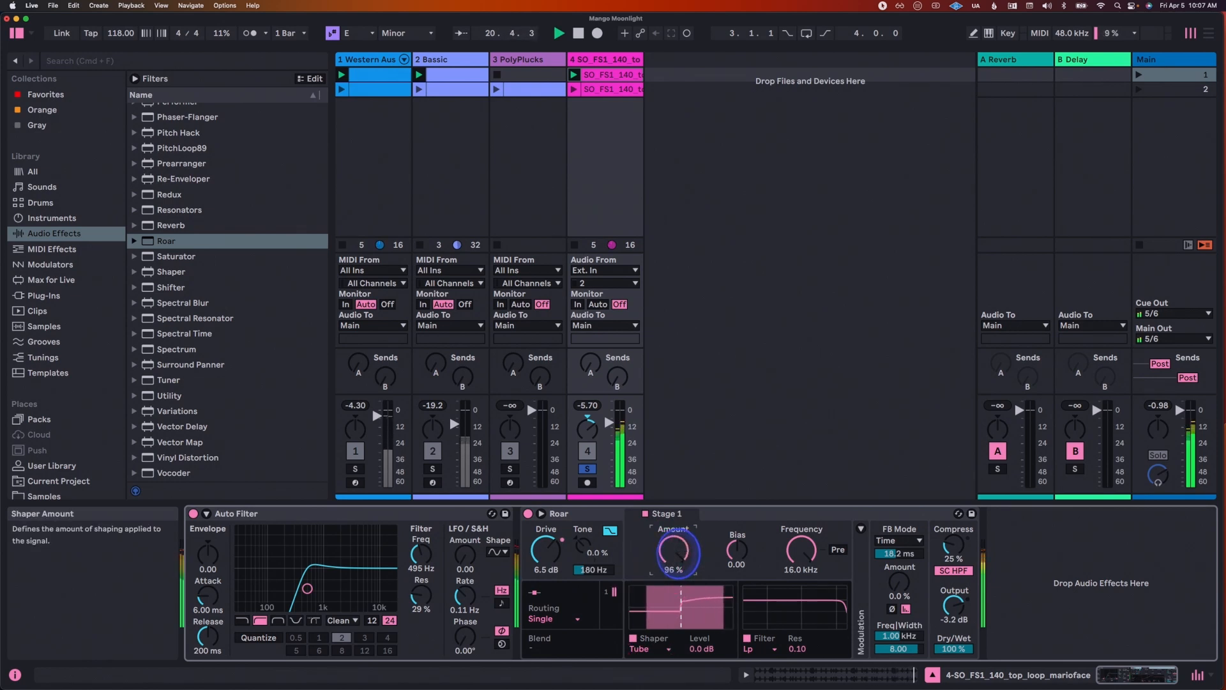
{"action": "left_click", "coordinate": [667, 651]}
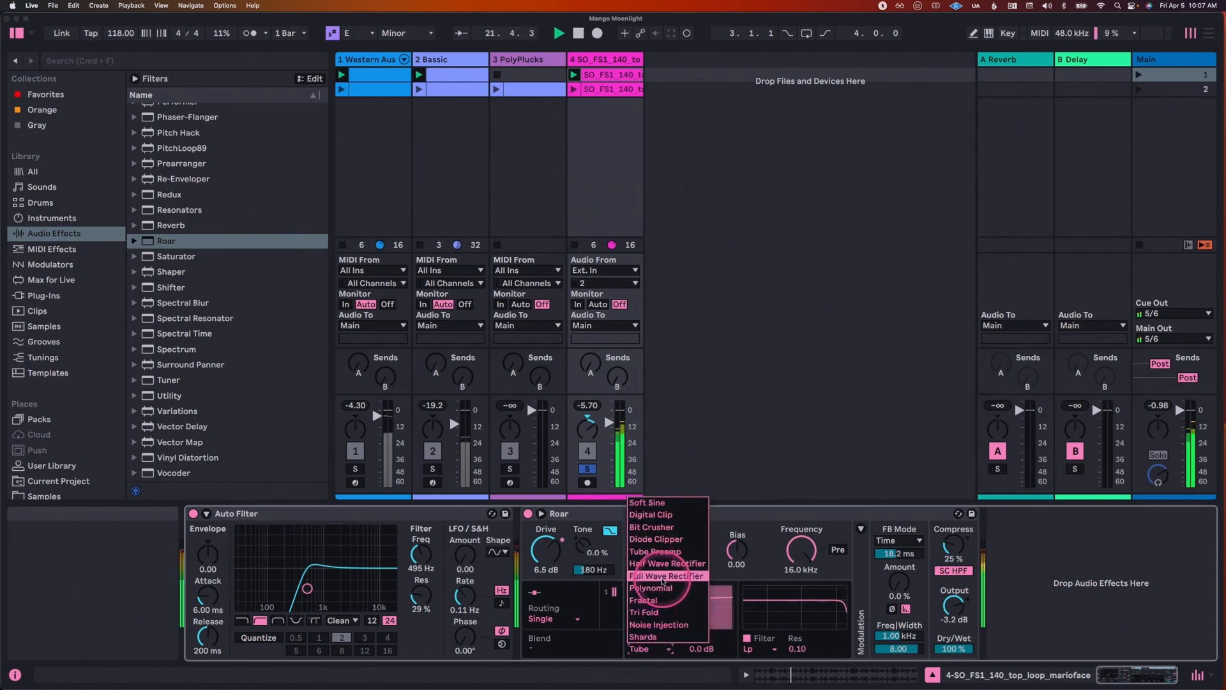
{"action": "left_click", "coordinate": [664, 589]}
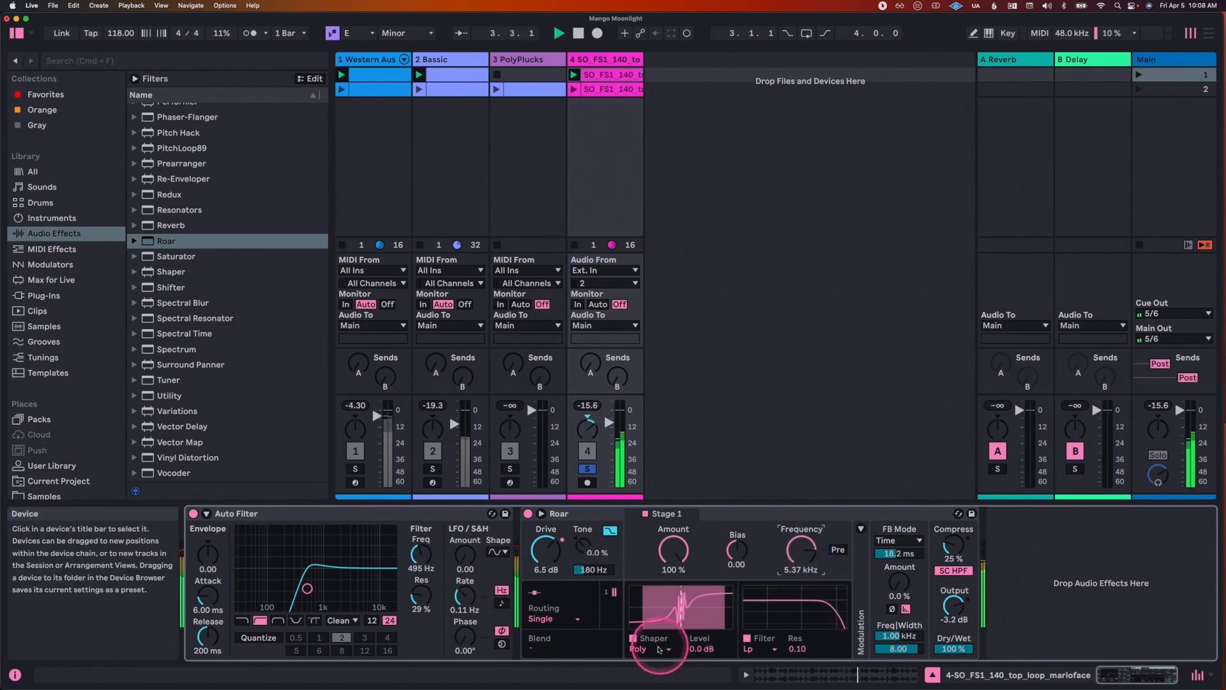
Step: Switch Roar's shaper curve to Fractal at 67% amount, and set the drive to 8.0 dB with output at -3.7 dB
{"action": "left_click", "coordinate": [657, 648]}
{"action": "left_click", "coordinate": [657, 599]}
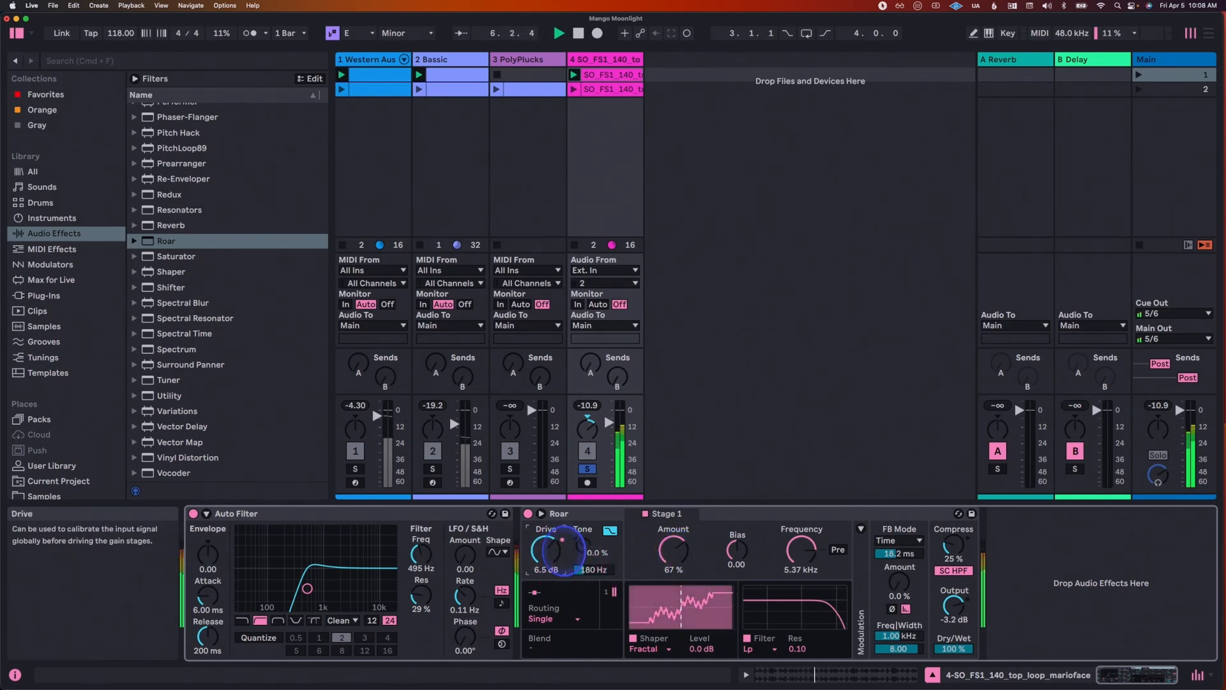
{"action": "left_click_drag", "start_coordinate": [563, 548], "coordinate": [563, 541]}
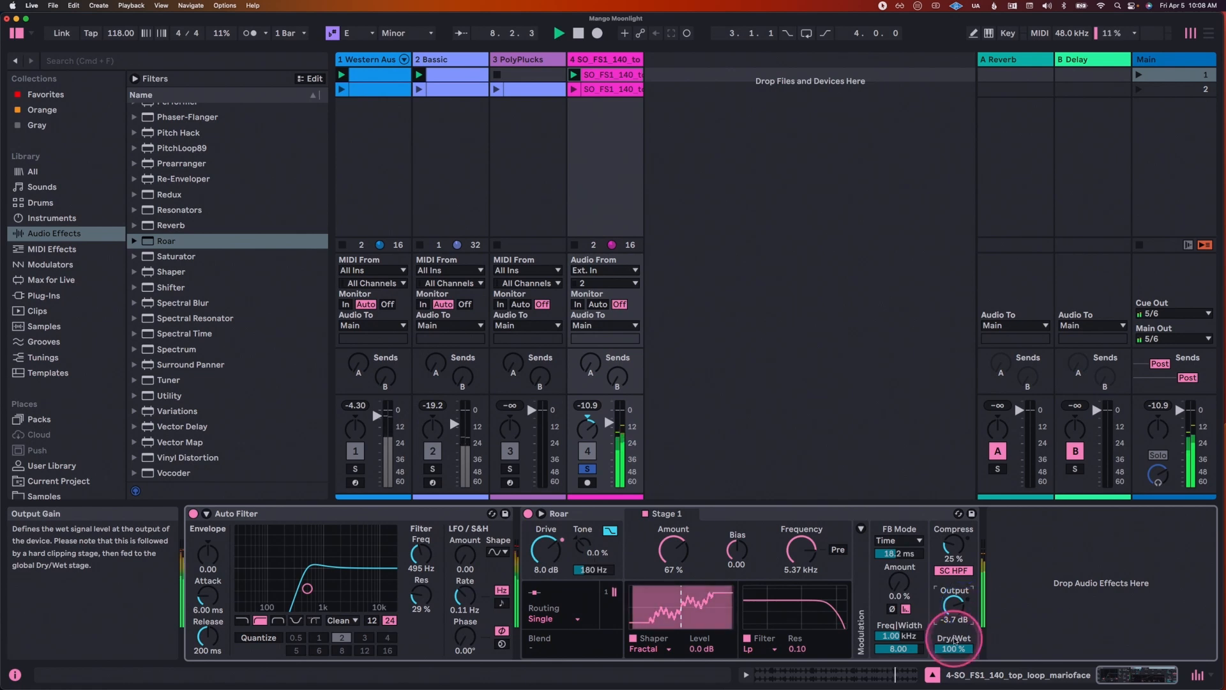
Step: Restart playback and compare the top loop with Roar bypassed and enabled
{"action": "key", "text": "space"}
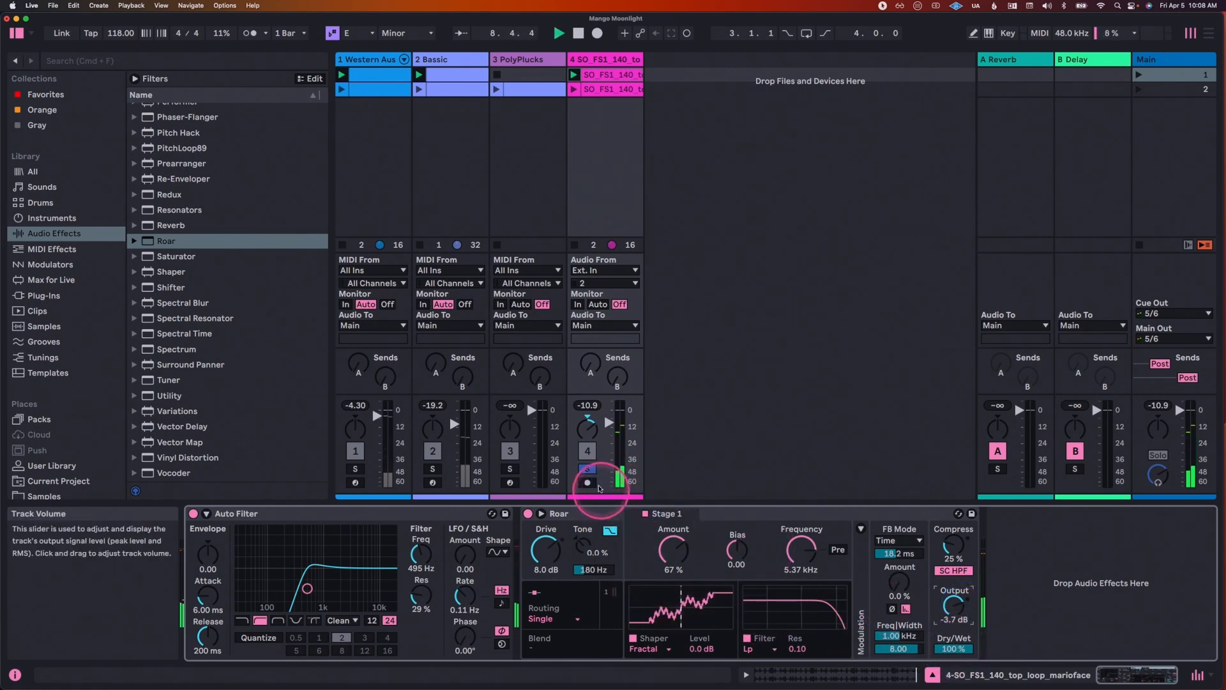
{"action": "key", "text": "space"}
{"action": "left_click", "coordinate": [527, 513]}
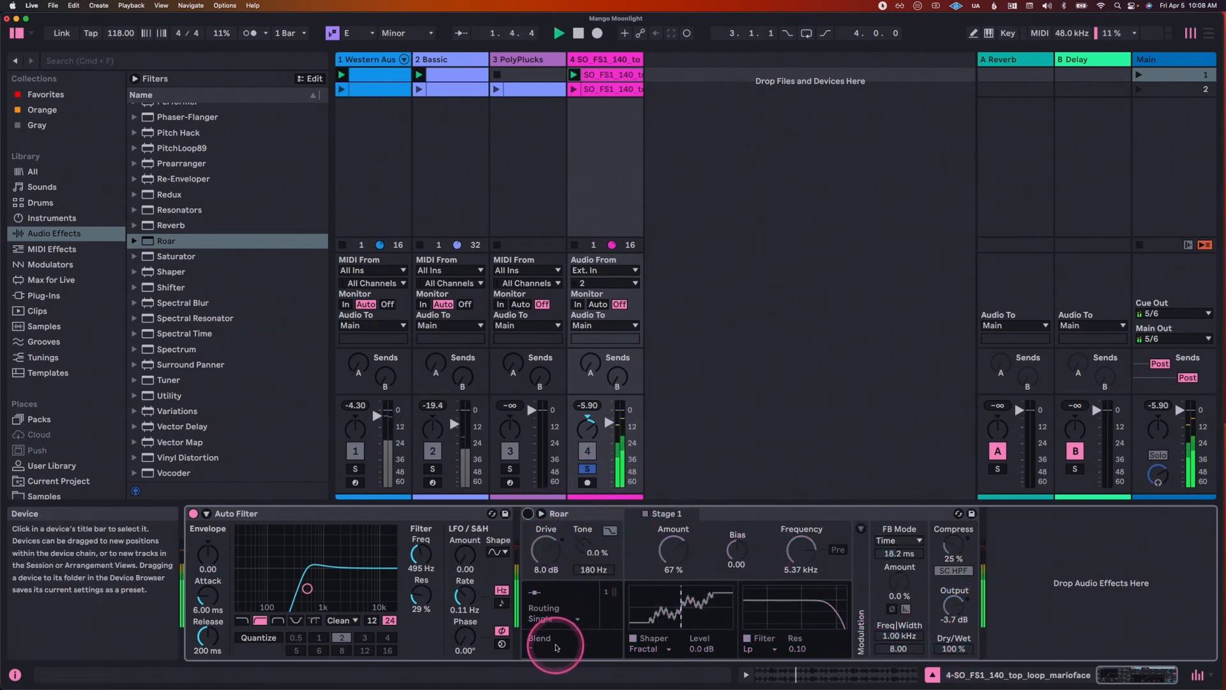
{"action": "left_click", "coordinate": [527, 513]}
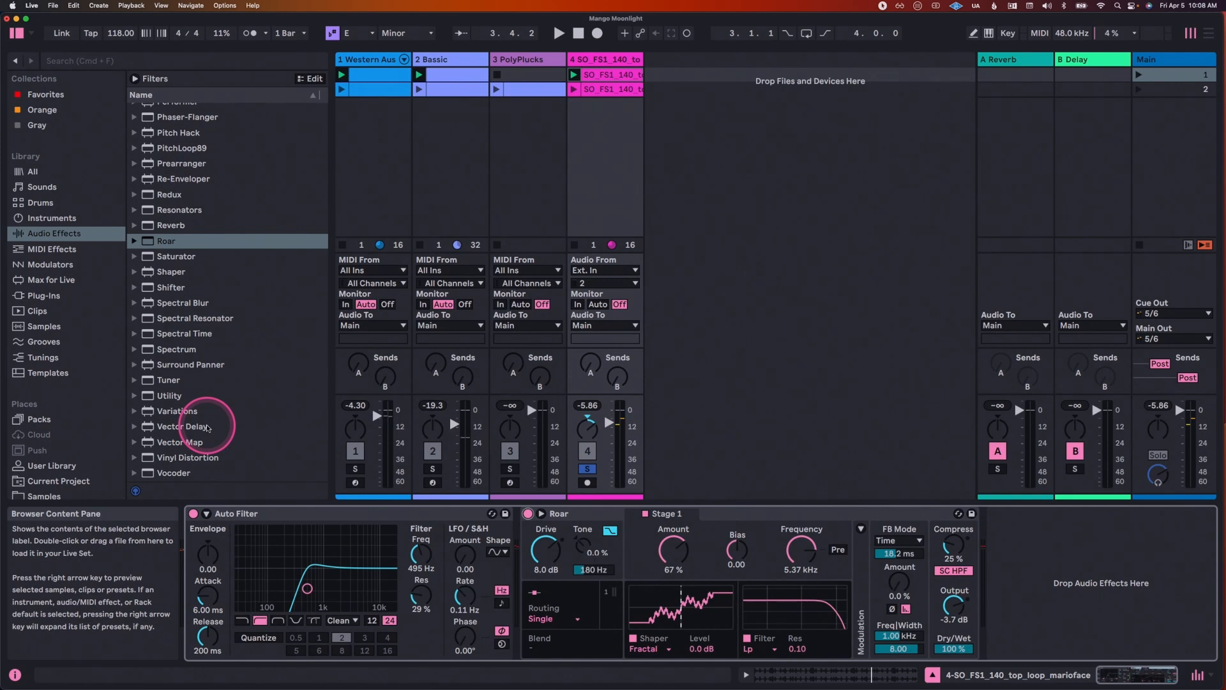
Step: Add the Drum Buss audio effect after Roar in track 4's device chain
{"action": "scroll", "coordinate": [209, 424], "scroll_direction": "up", "scroll_amount": 15}
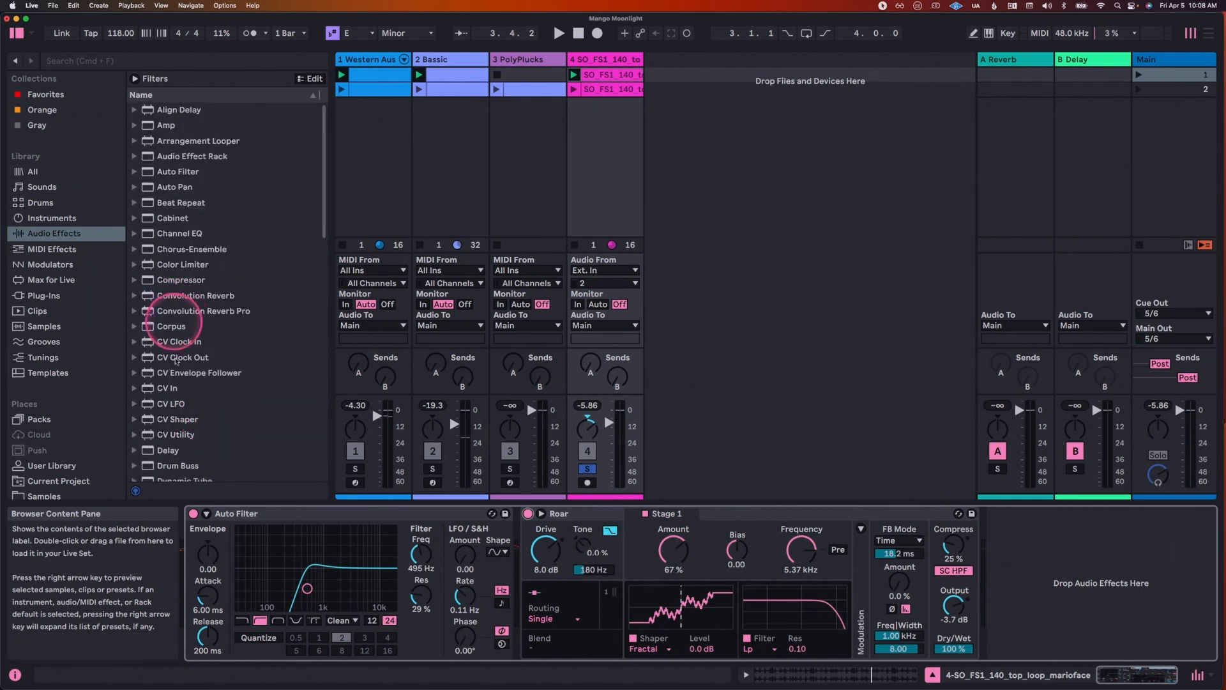
{"action": "scroll", "coordinate": [186, 429], "scroll_direction": "down", "scroll_amount": 1}
{"action": "left_click", "coordinate": [161, 447]}
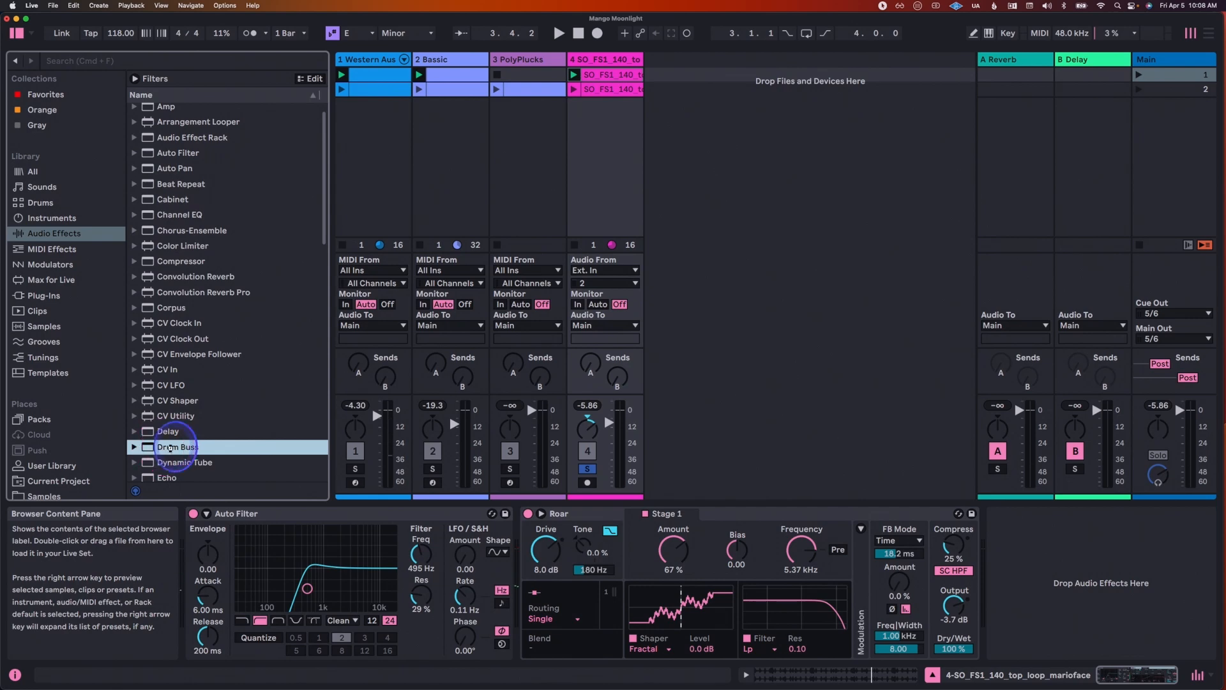
{"action": "left_click_drag", "start_coordinate": [169, 447], "coordinate": [1026, 547]}
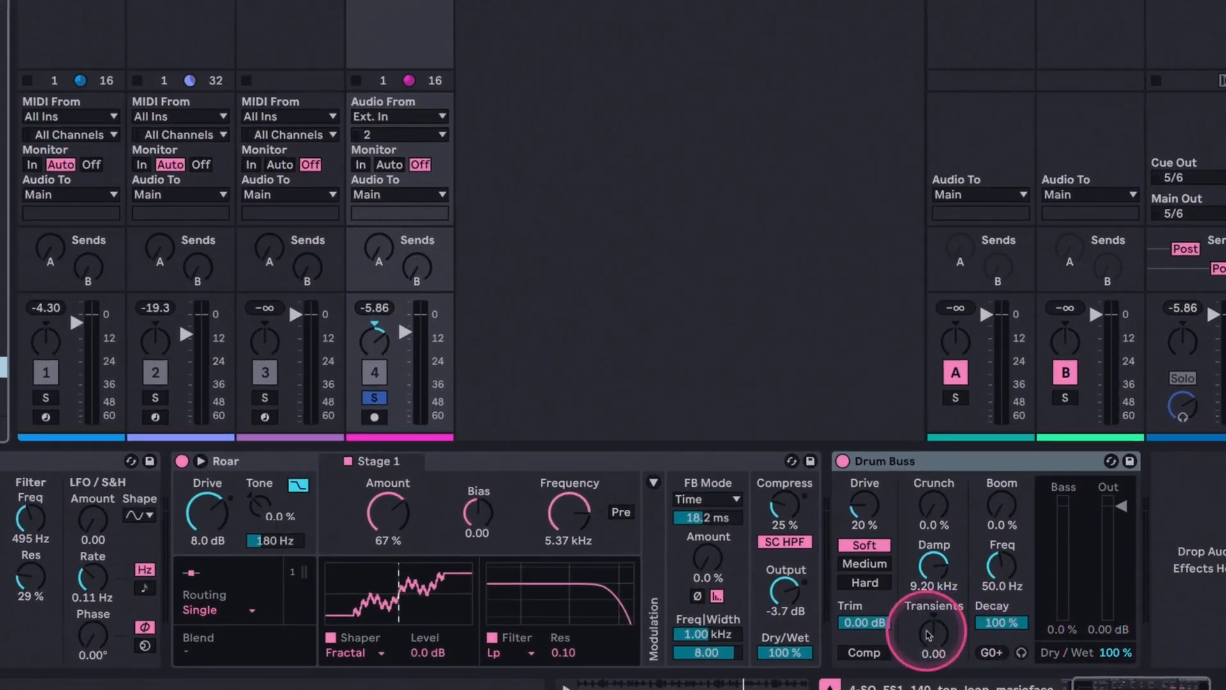
Step: Audition Drum Buss's Transients amount at 0.68 during playback, and settle on -0.67
{"action": "mouse_move", "coordinate": [943, 628]}
{"action": "left_mouse_down"}
{"action": "mouse_move", "coordinate": [939, 597]}
{"action": "mouse_move", "coordinate": [938, 607]}
{"action": "left_mouse_up"}
{"action": "key", "text": "space"}
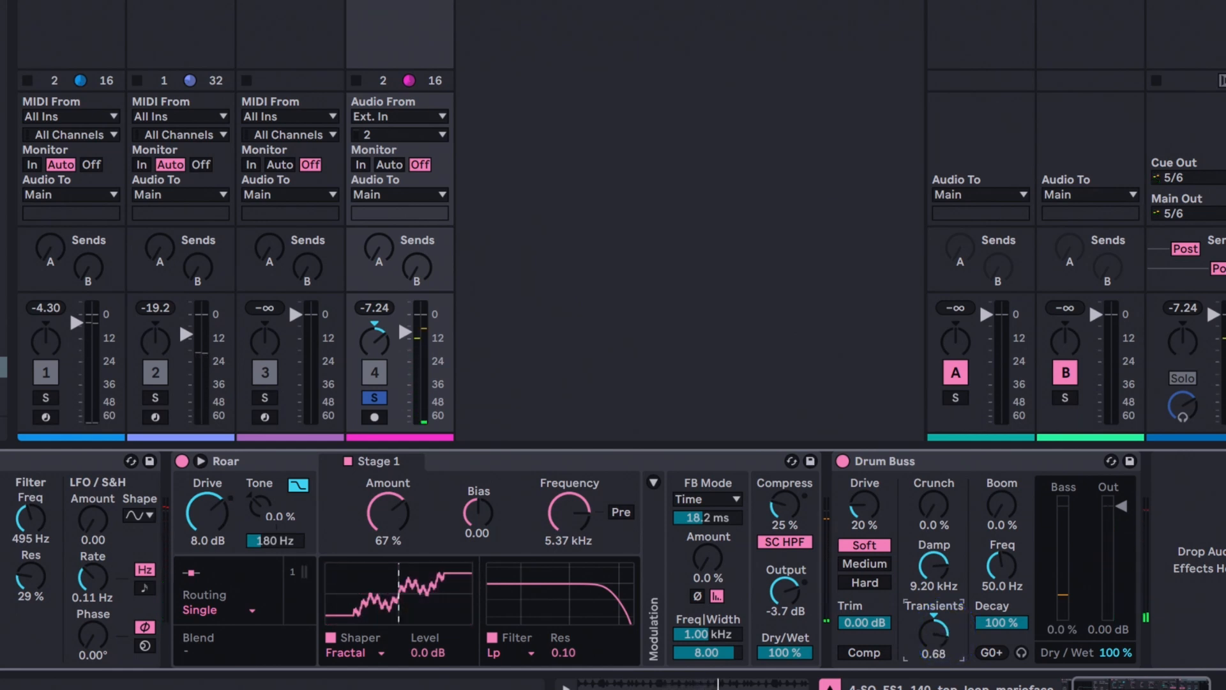
{"action": "key", "text": "space"}
{"action": "left_click_drag", "start_coordinate": [943, 634], "coordinate": [943, 689]}
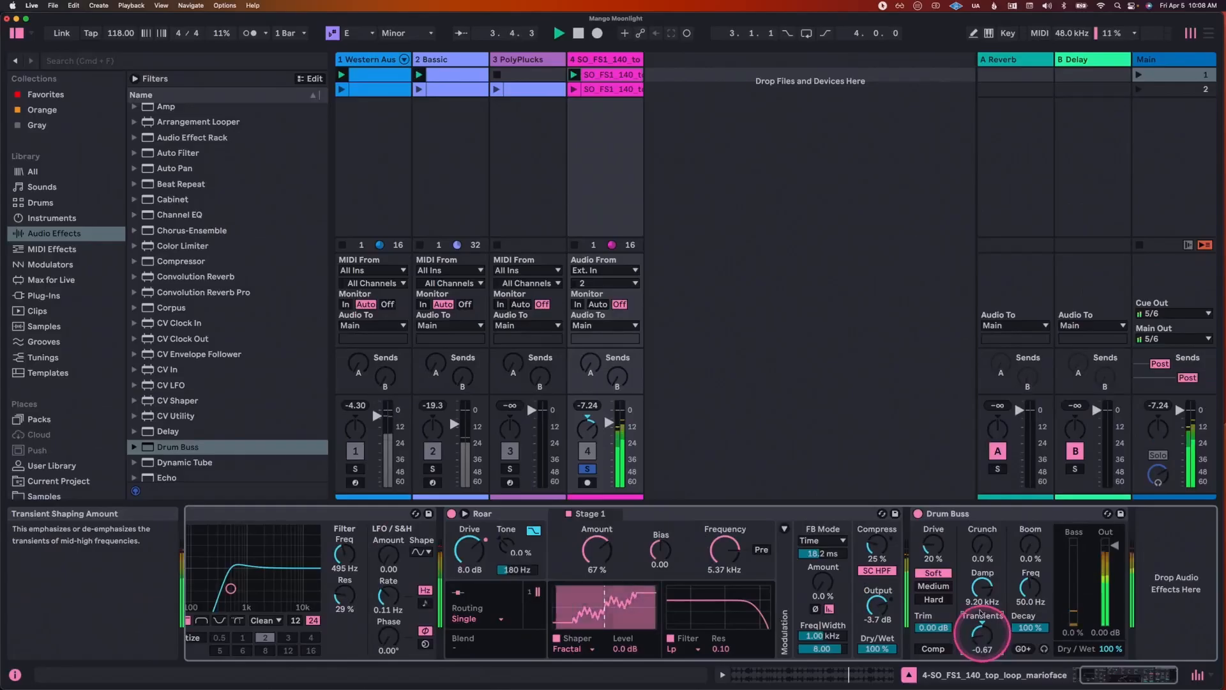
Step: Group Roar and Drum Buss into an audio effect rack, and bypass and re-enable the rack to compare the sound
{"action": "left_click", "coordinate": [838, 514]}
{"action": "left_click", "coordinate": [989, 514], "text": "shift"}
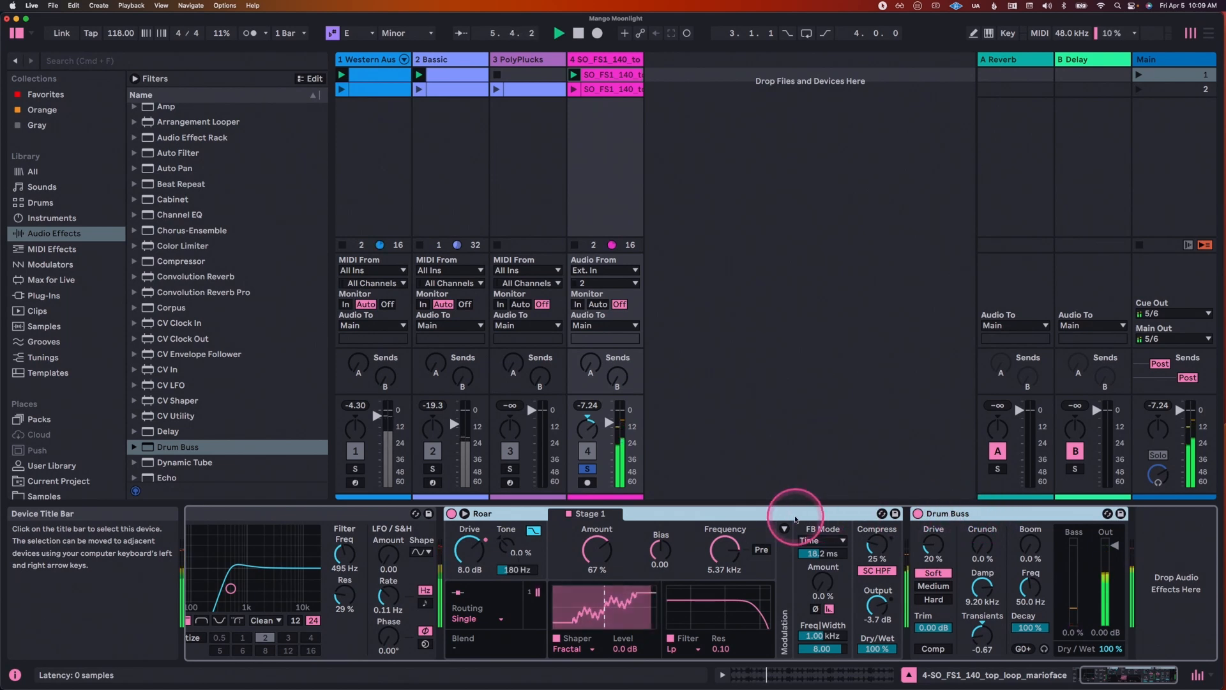
{"action": "key", "text": "super+g"}
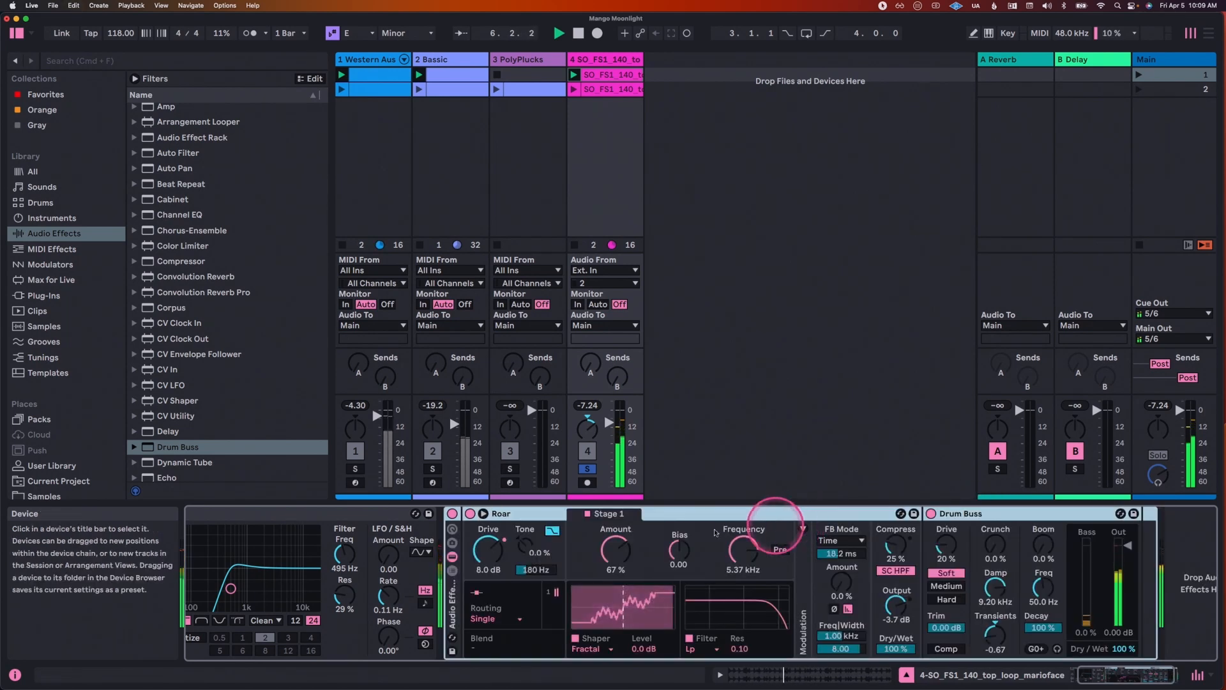
{"action": "left_click", "coordinate": [453, 515]}
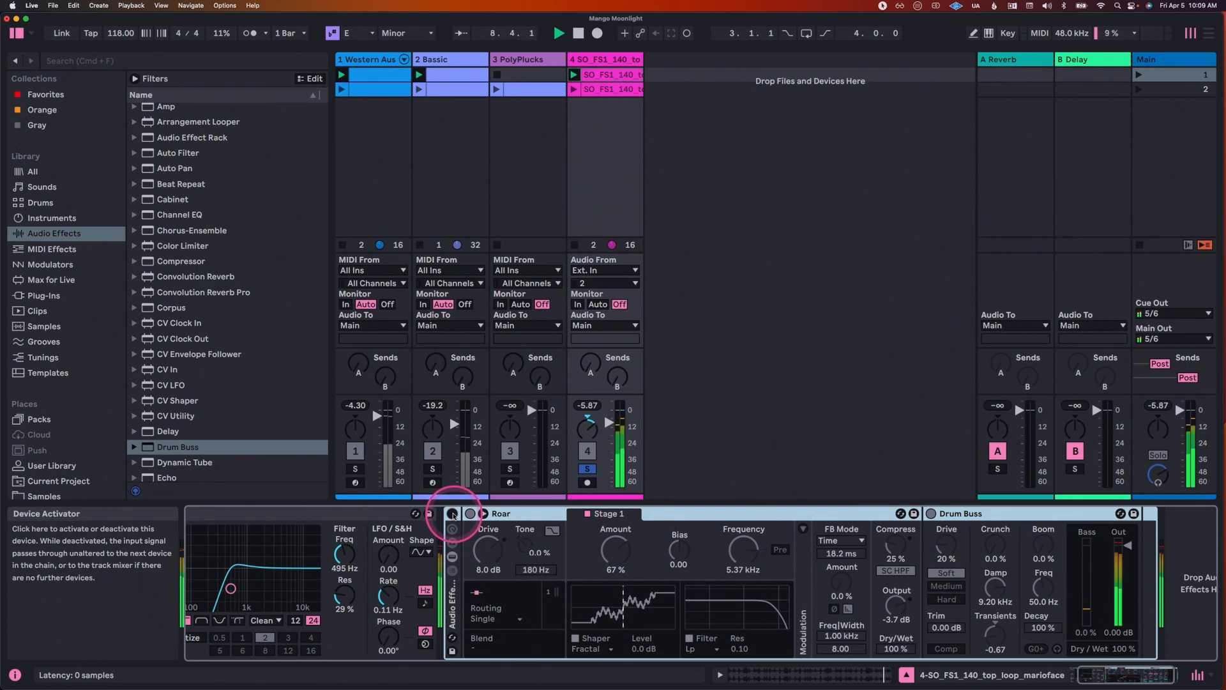
{"action": "left_click", "coordinate": [452, 515]}
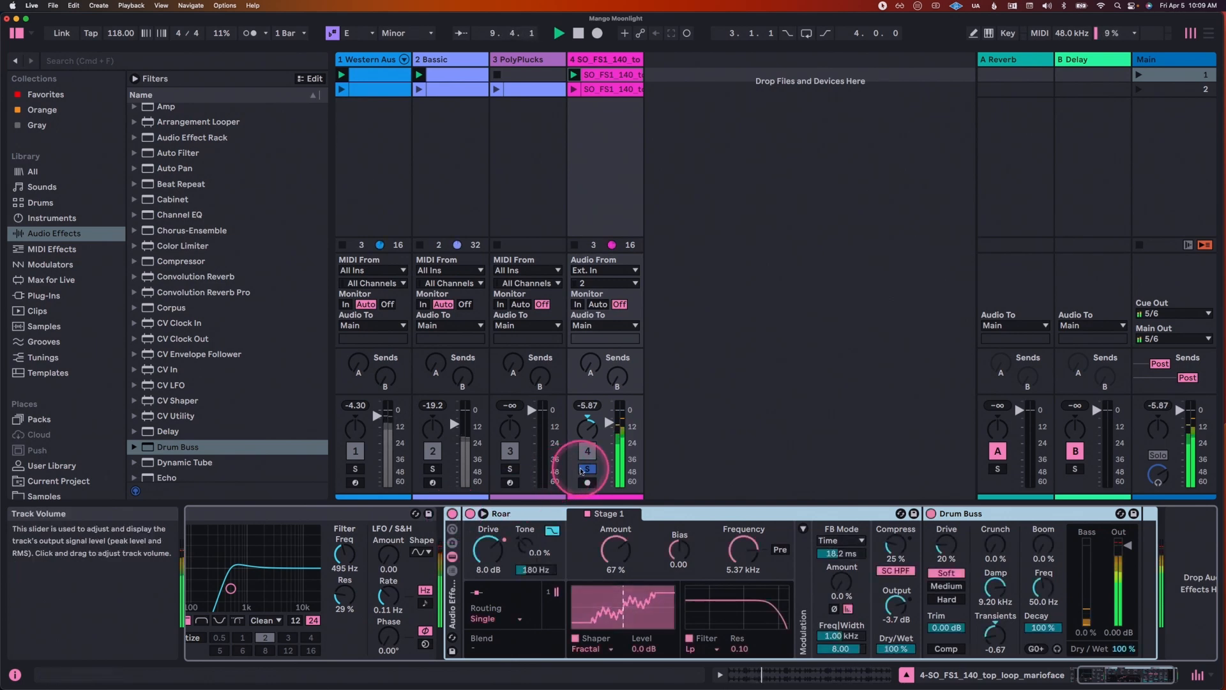
Step: Unsolo track 4 and launch scene 2 to hear the full mix, fine-tuning track 4's volume
{"action": "left_click", "coordinate": [581, 471]}
{"action": "left_click", "coordinate": [1143, 90]}
{"action": "left_click", "coordinate": [657, 224]}
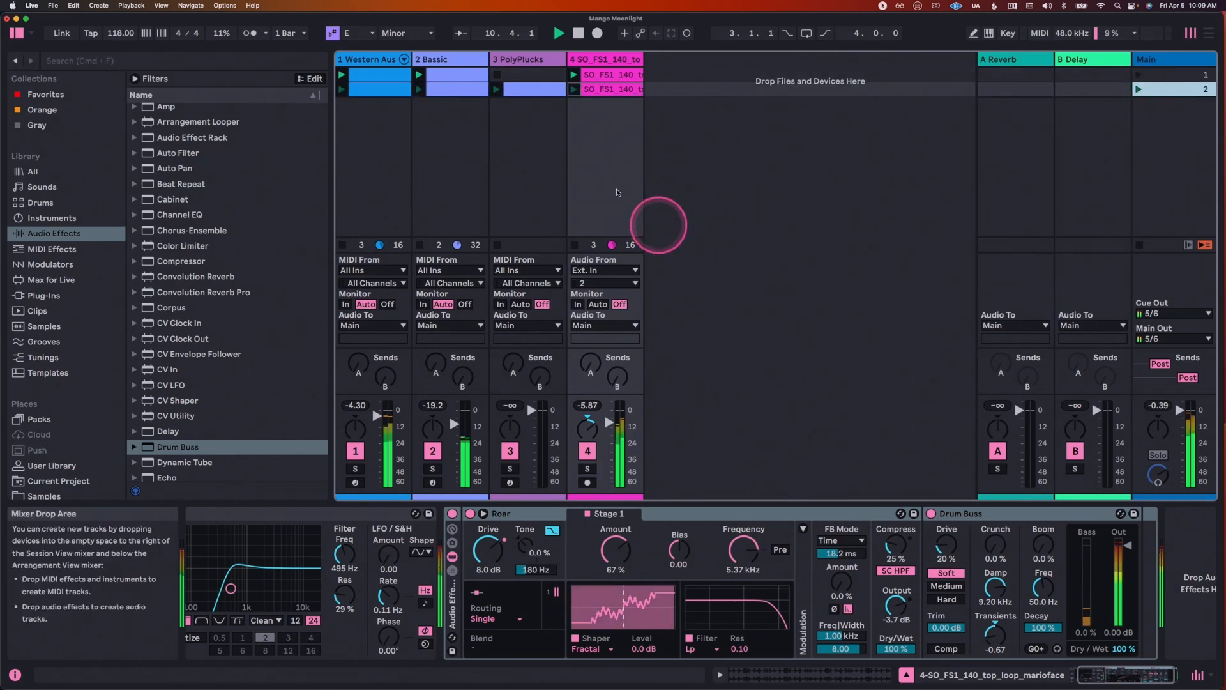
{"action": "left_click_drag", "start_coordinate": [616, 419], "coordinate": [616, 420]}
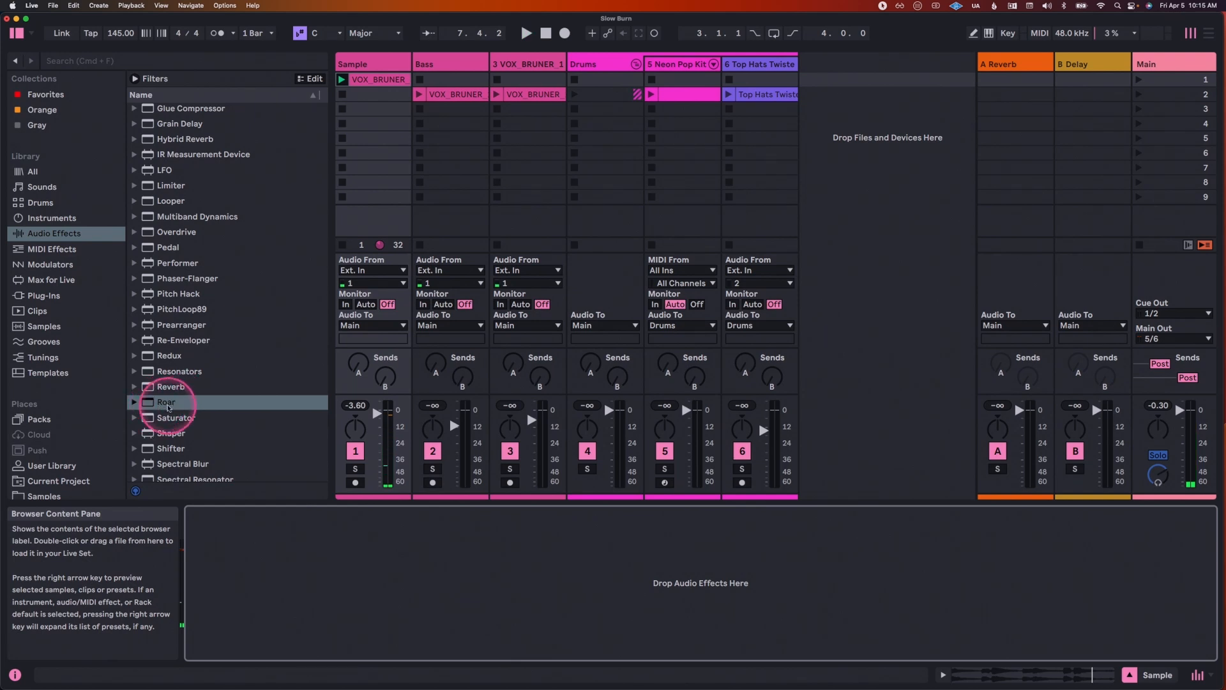
Step: Add Roar to the Sample track in the Slow Burn set, and set its routing to Multi Band
{"action": "left_click", "coordinate": [152, 405]}
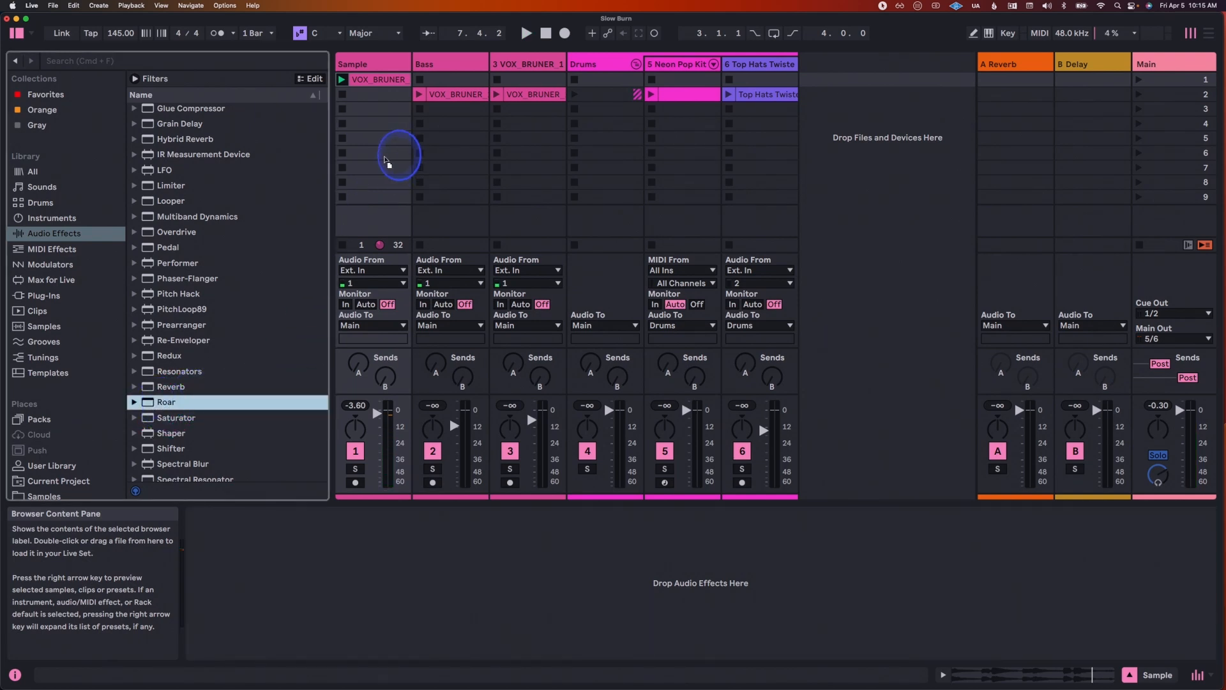
{"action": "key", "text": "Return"}
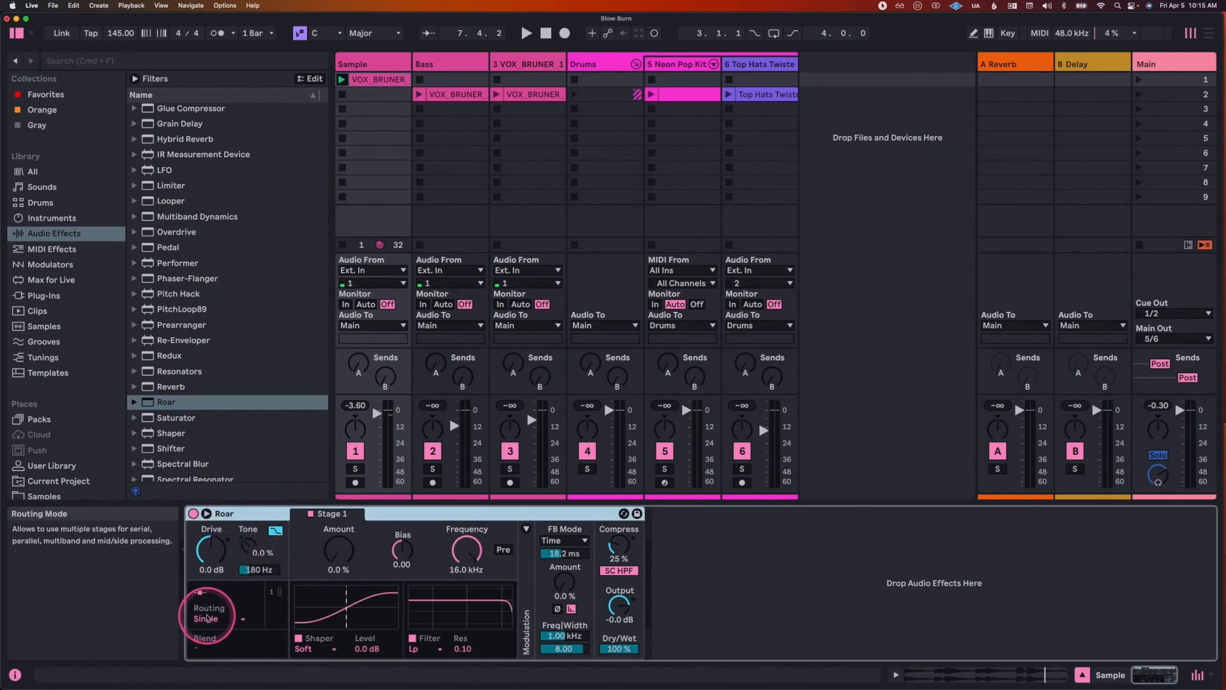
{"action": "left_click", "coordinate": [210, 625]}
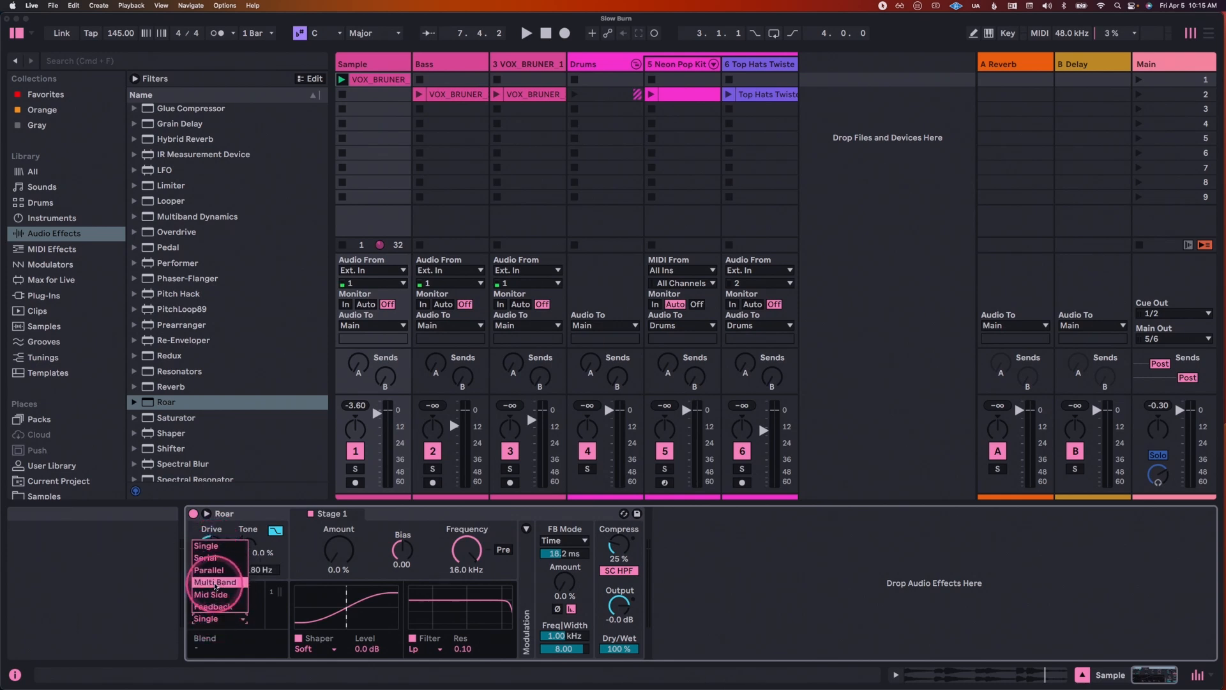
{"action": "left_click", "coordinate": [215, 583]}
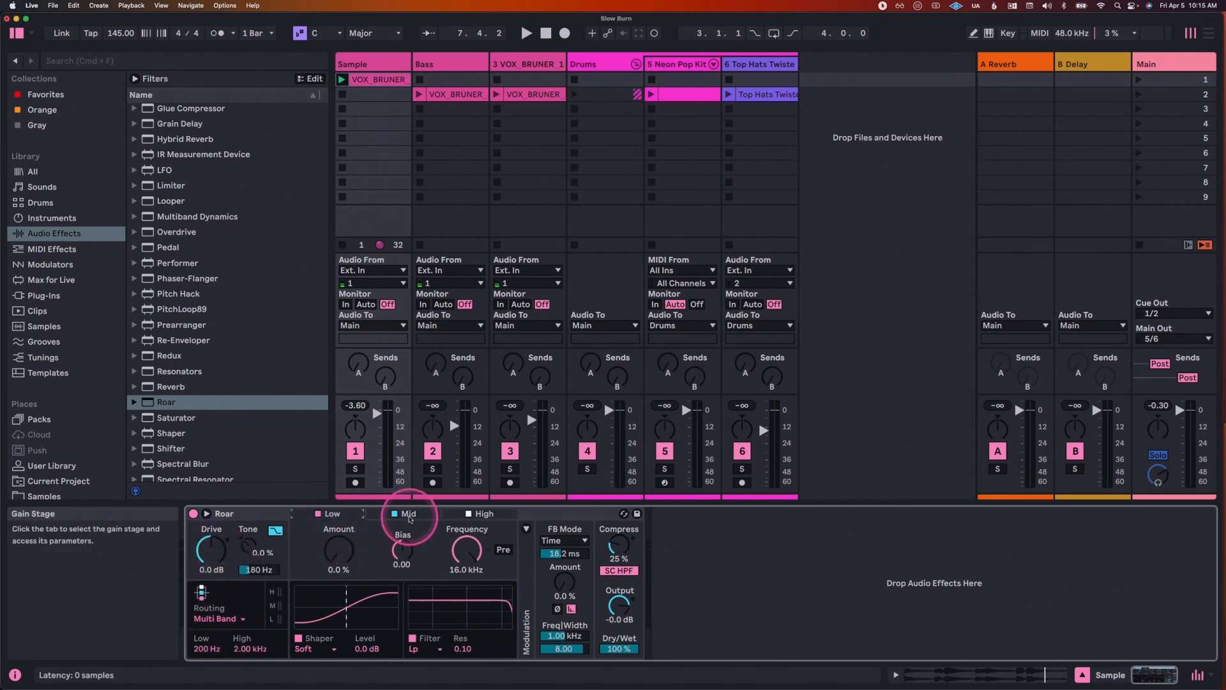
Step: Expand Roar's interface to show the Low, Mid and High bands together with the modulation matrix
{"action": "left_click", "coordinate": [428, 516]}
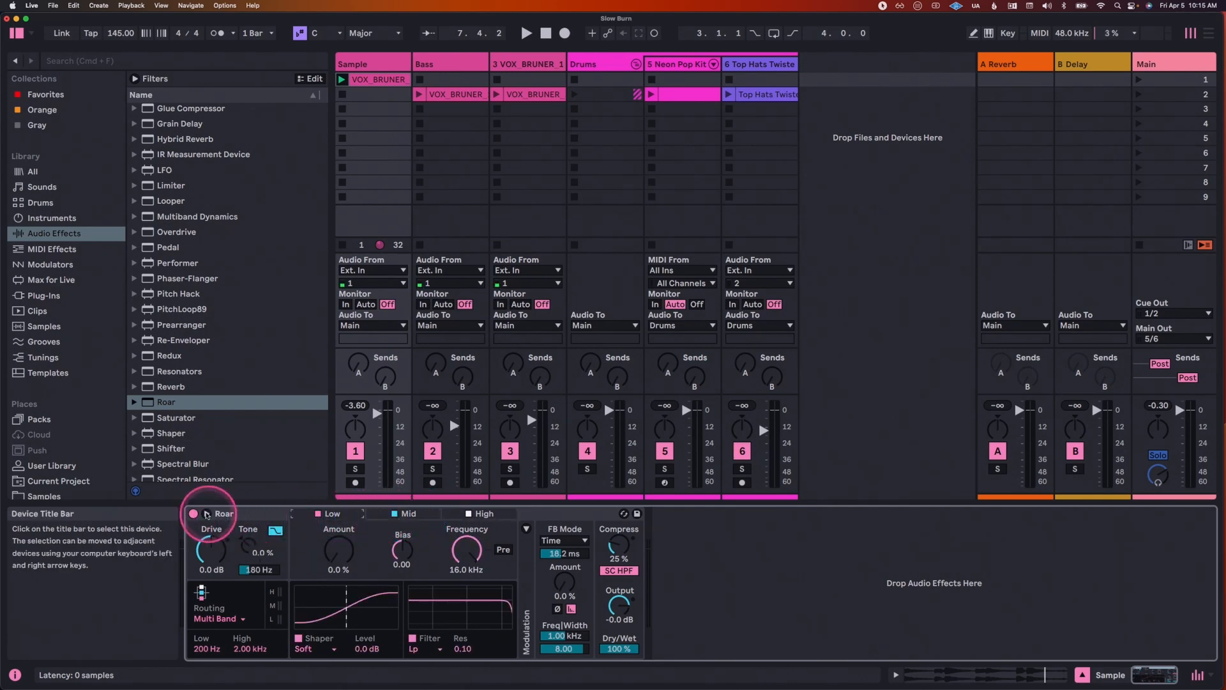
{"action": "left_click", "coordinate": [206, 513]}
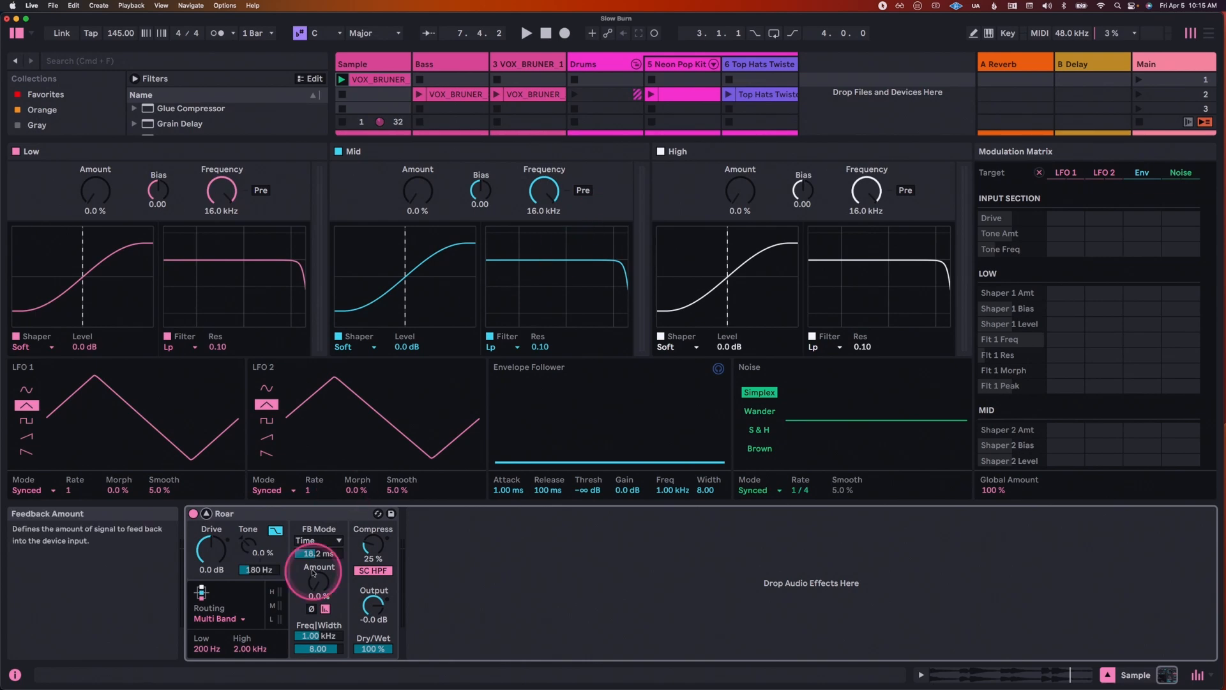
{"action": "left_click", "coordinate": [205, 514]}
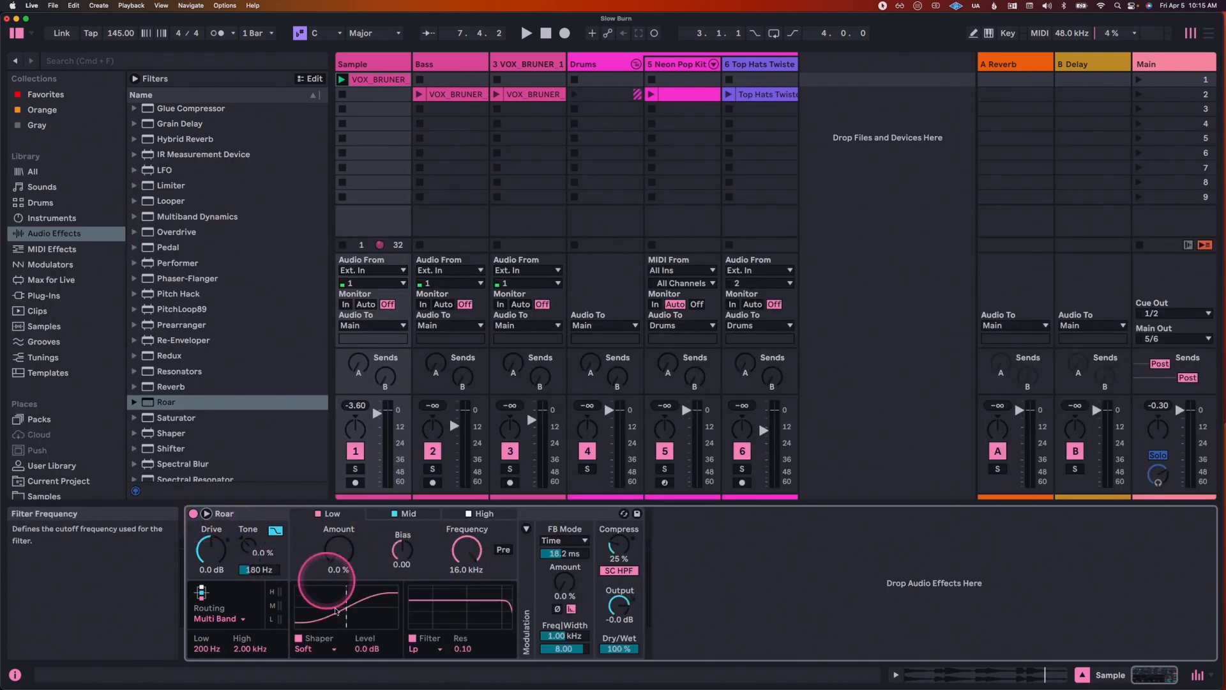
{"action": "left_click", "coordinate": [207, 515]}
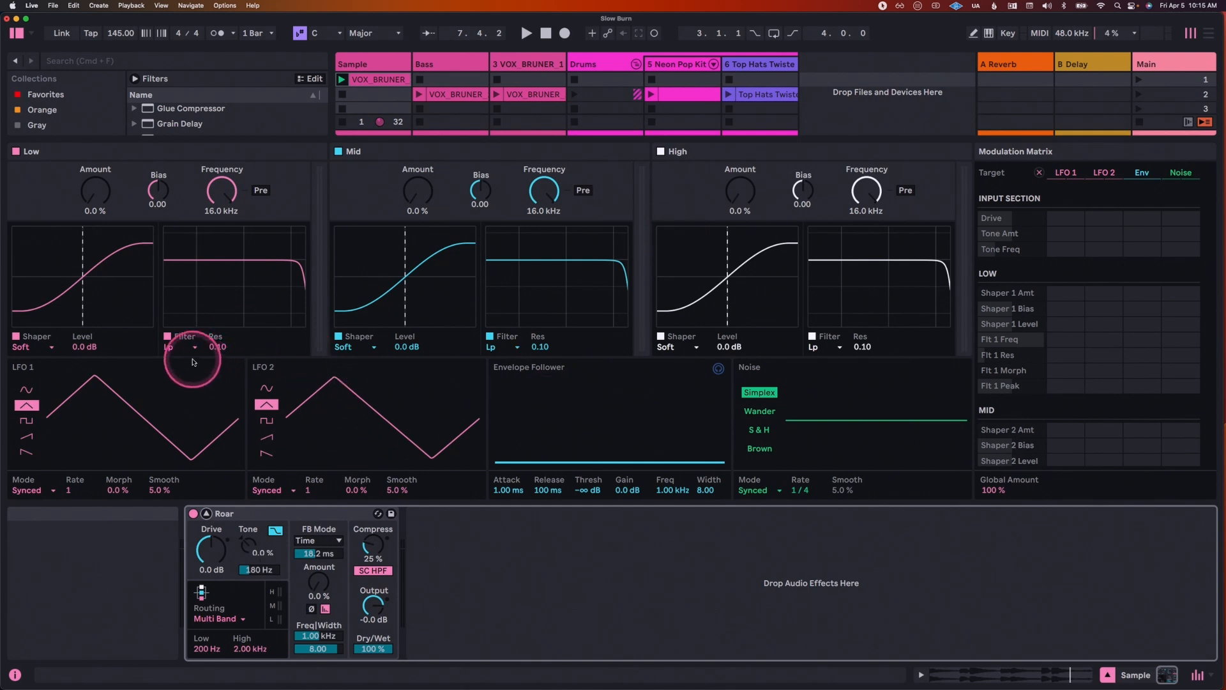
Step: Turn off Roar's High and Mid bands, and play the sample to hear the processing of the Low band
{"action": "left_click", "coordinate": [64, 157]}
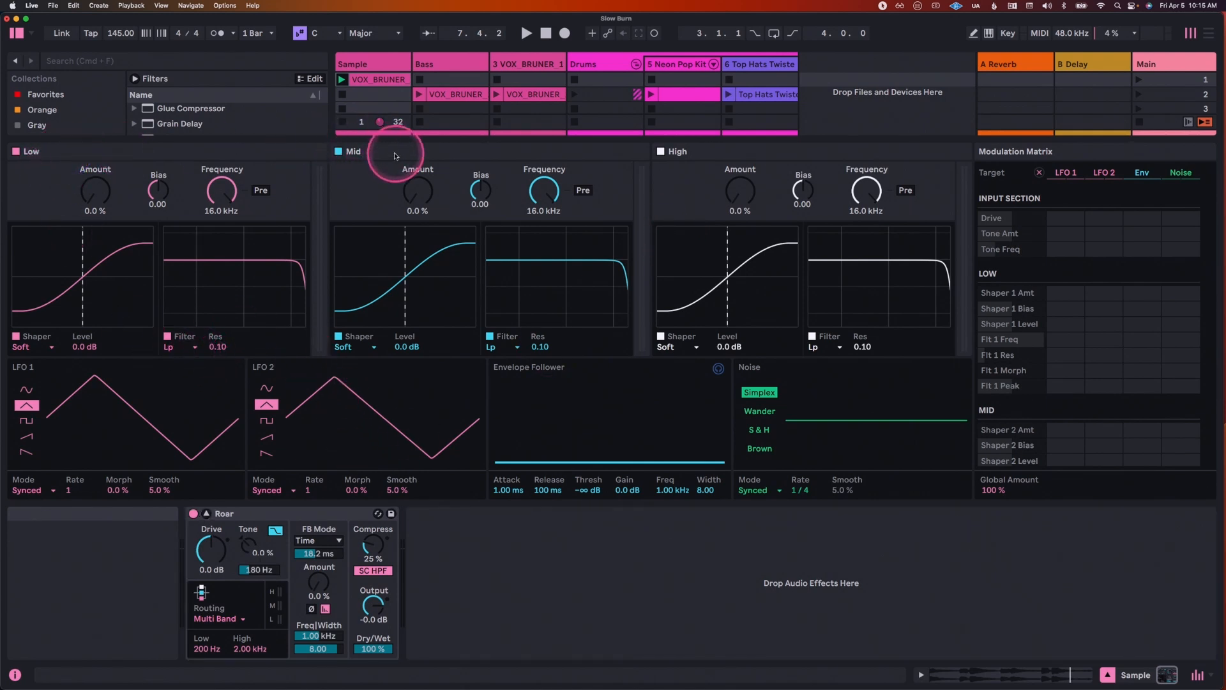
{"action": "left_click", "coordinate": [661, 151]}
{"action": "left_click", "coordinate": [339, 151]}
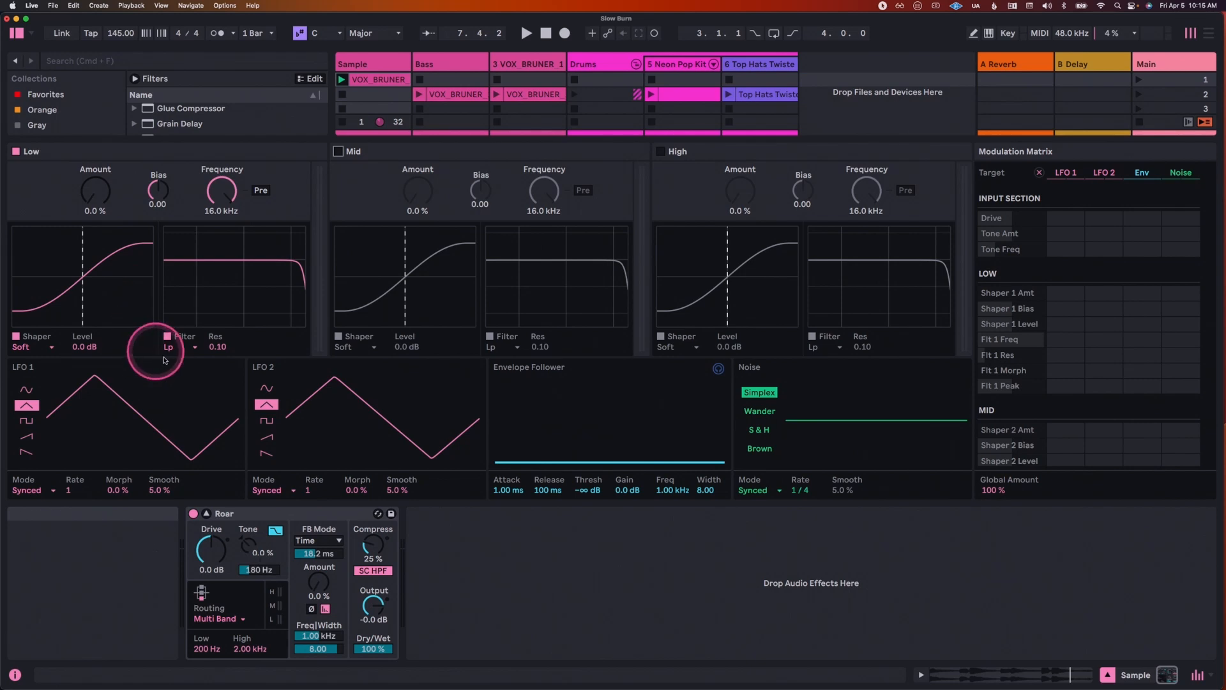
{"action": "key", "text": "space"}
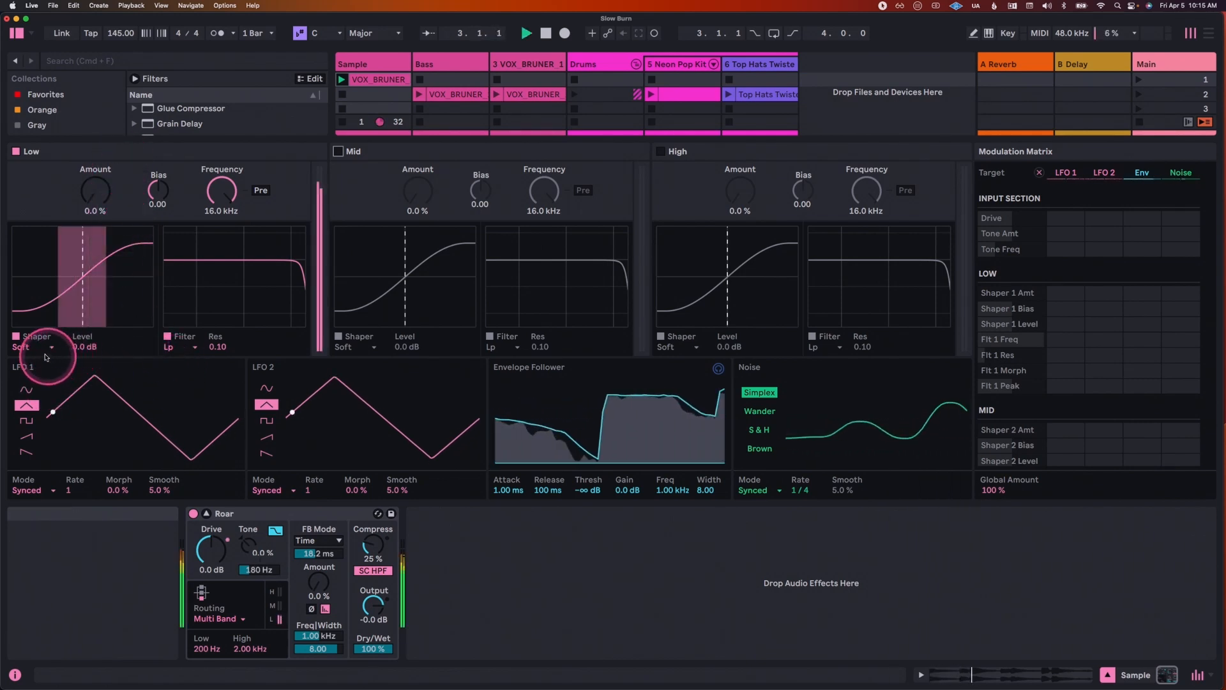
Step: Set Roar's low crossover frequency to 345 Hz and change the Low band's shaper to Digital Clip
{"action": "left_click", "coordinate": [205, 650]}
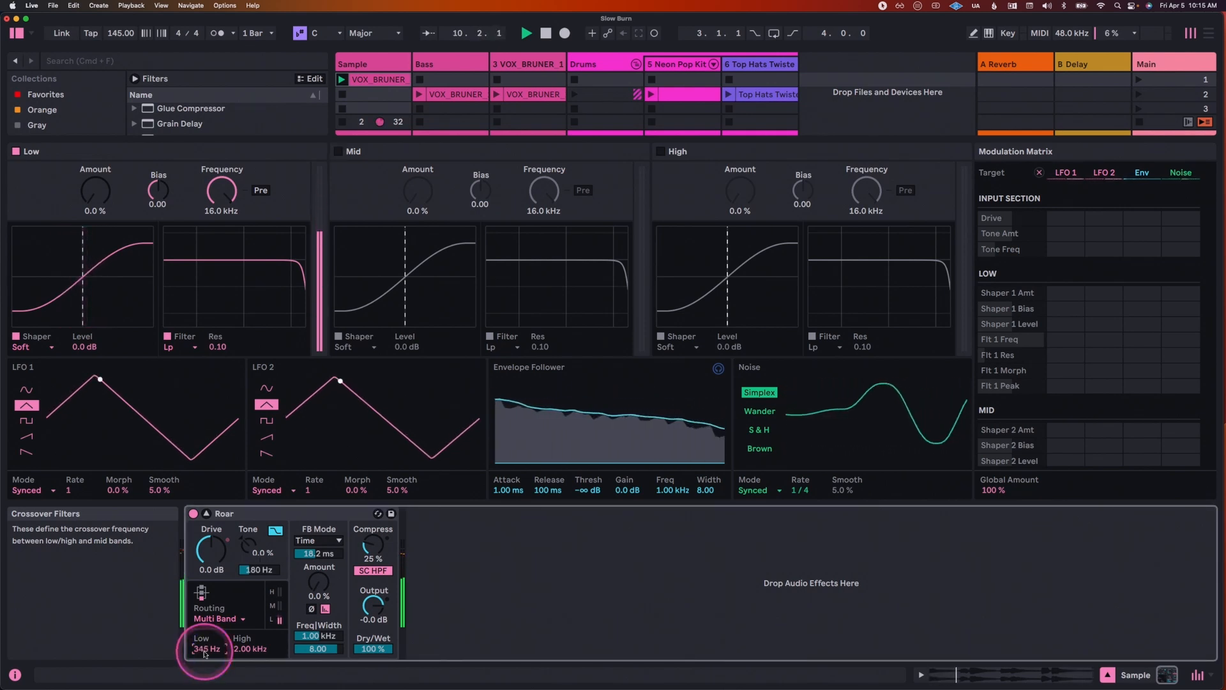
{"action": "left_click", "coordinate": [100, 199]}
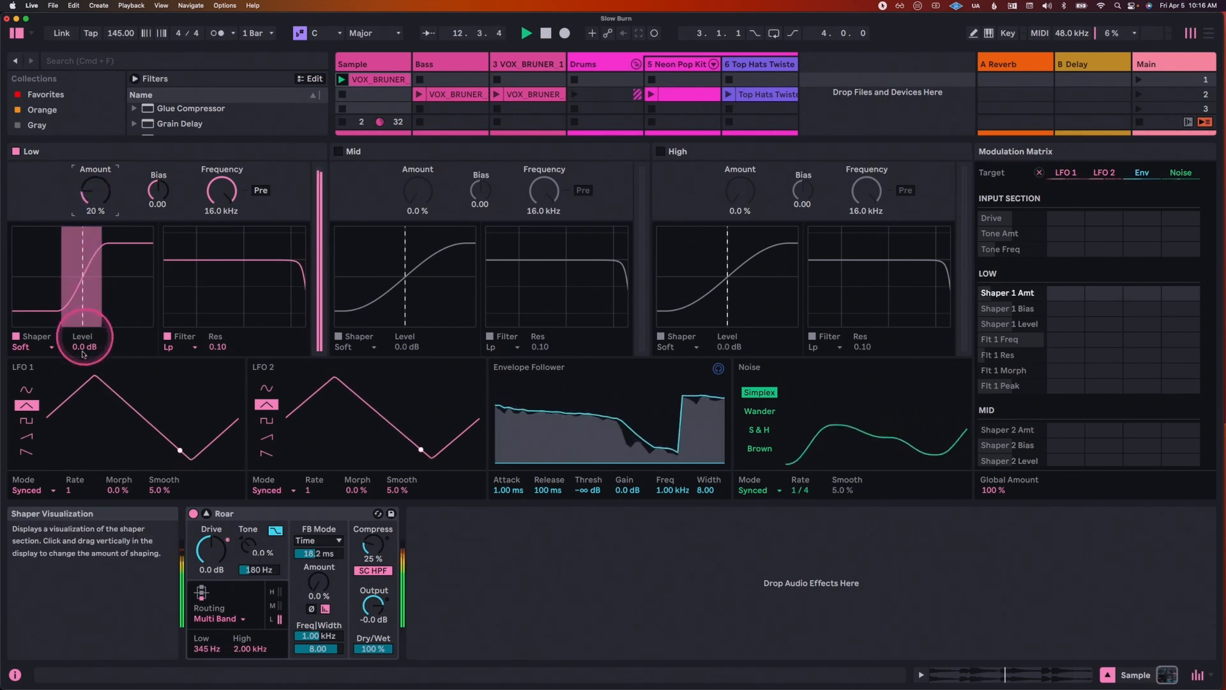
{"action": "left_click", "coordinate": [53, 347]}
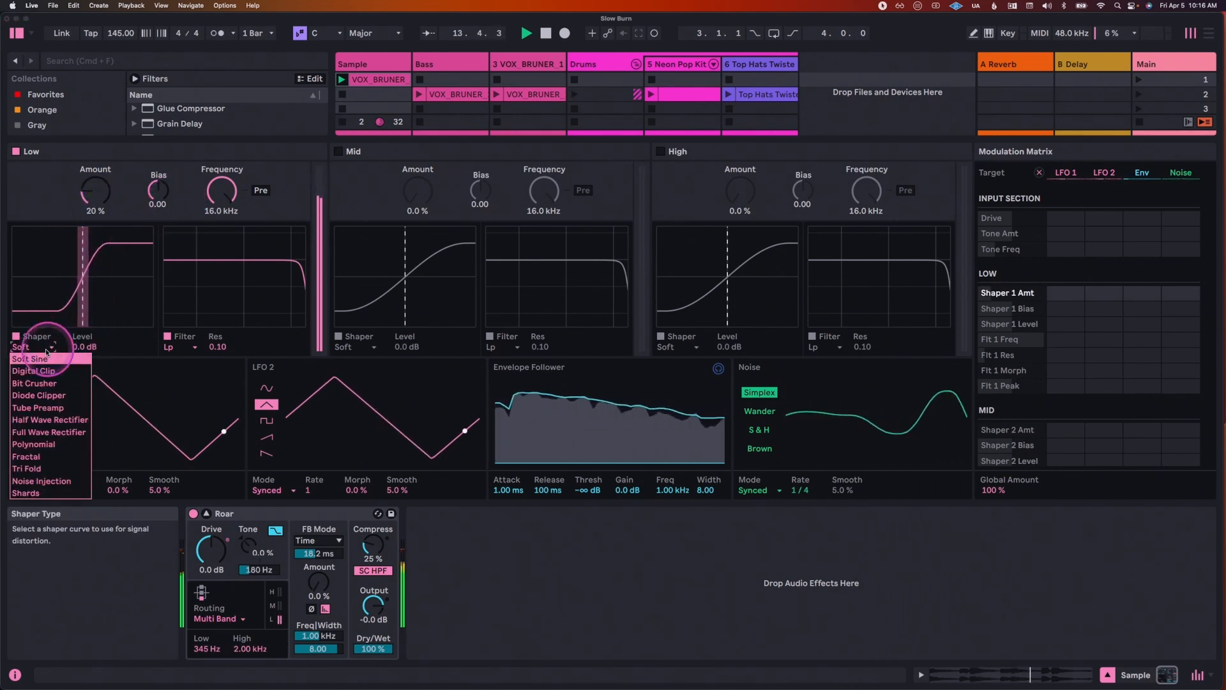
{"action": "left_click", "coordinate": [38, 365]}
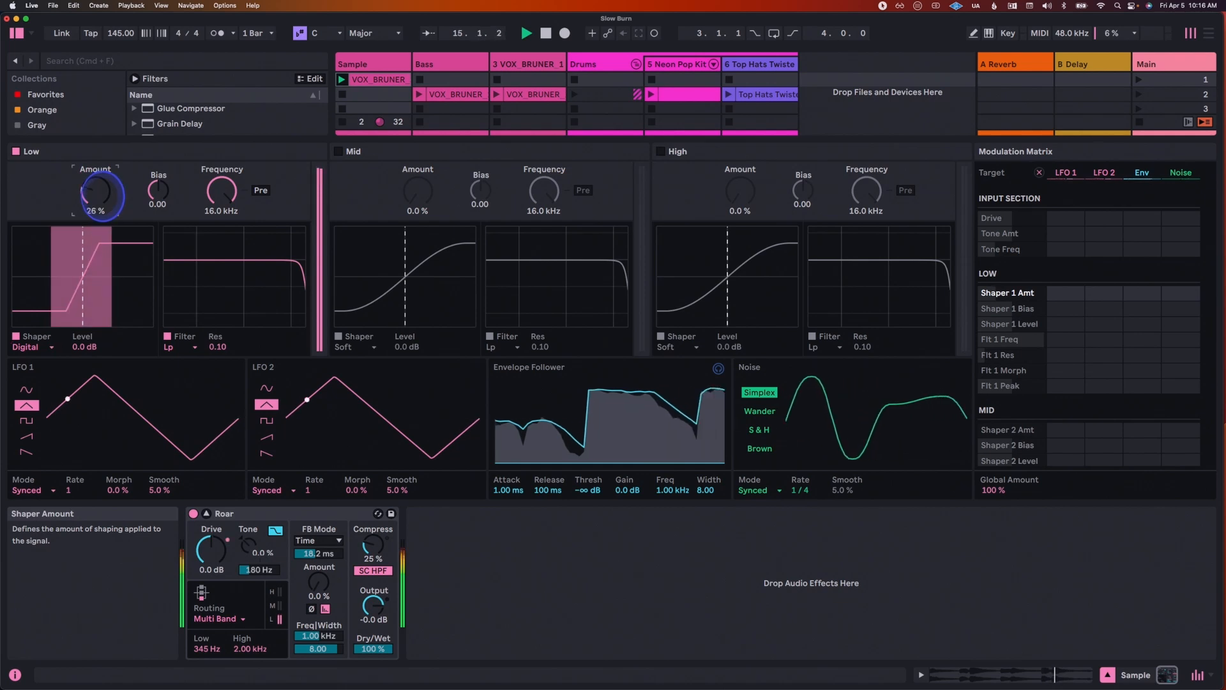
Step: Set the Low band's shaper amount to 48 %, its filter frequency to 346 Hz and its level to -6.7 dB
{"action": "left_click", "coordinate": [228, 194]}
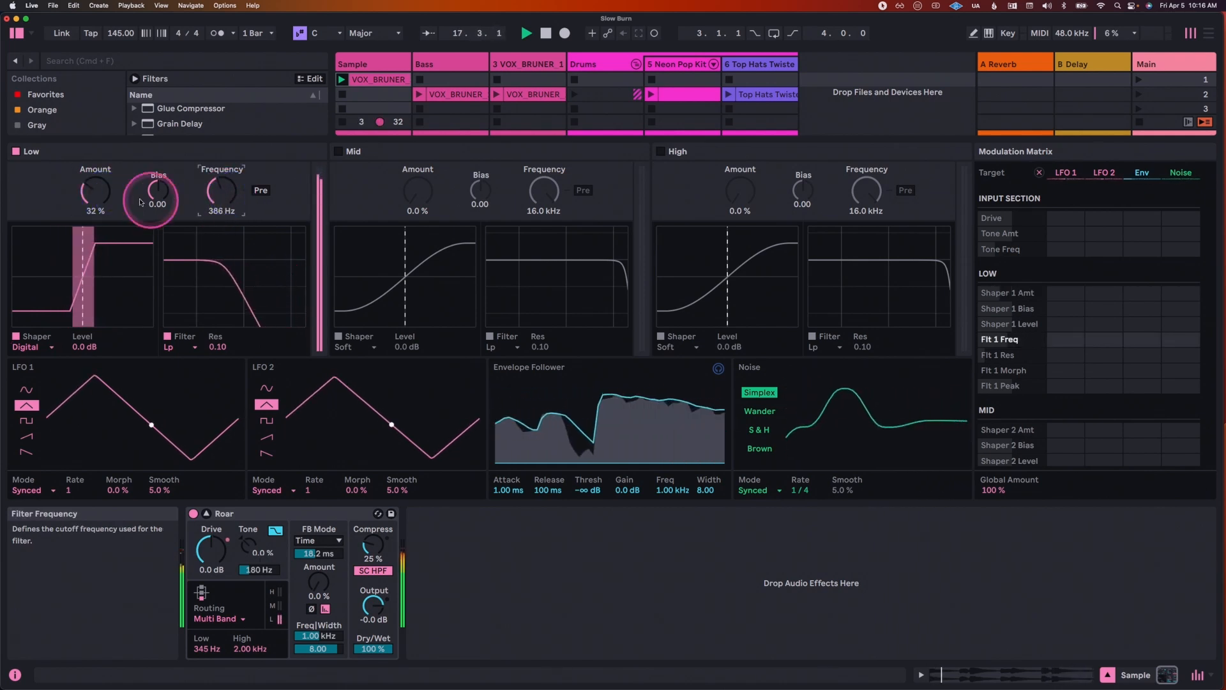
{"action": "left_click_drag", "start_coordinate": [95, 191], "coordinate": [101, 186]}
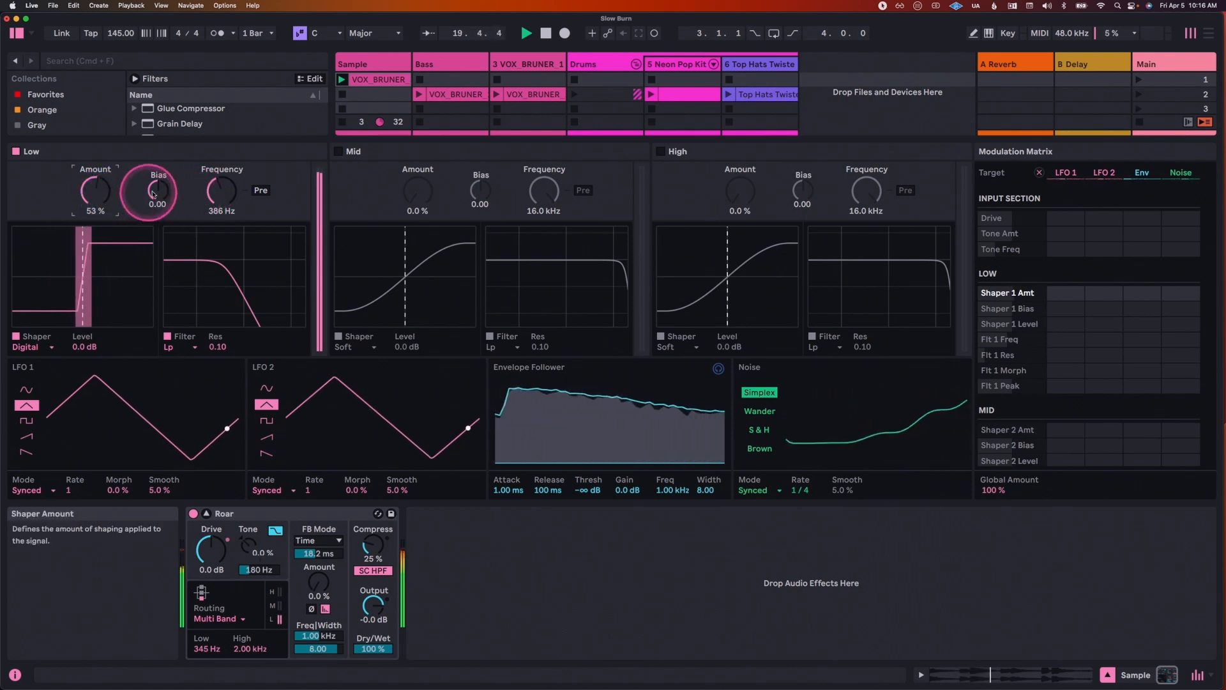
{"action": "left_click_drag", "start_coordinate": [96, 192], "coordinate": [96, 199]}
{"action": "left_click_drag", "start_coordinate": [227, 197], "coordinate": [227, 205]}
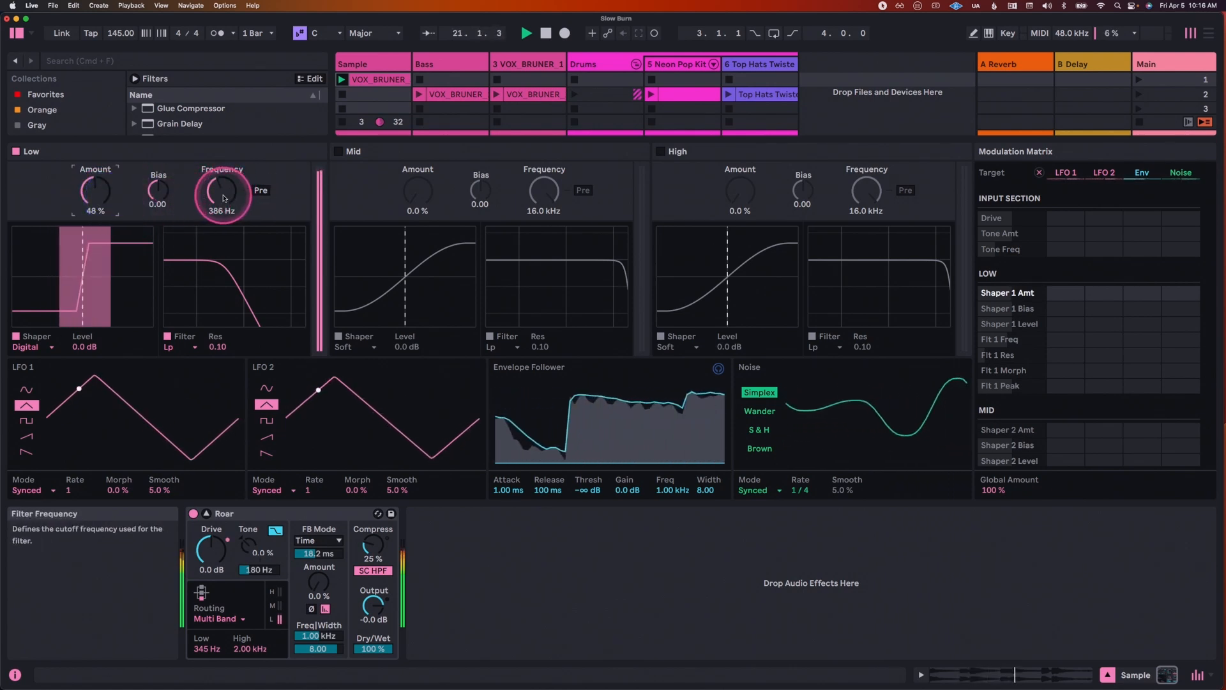
{"action": "mouse_move", "coordinate": [82, 349]}
{"action": "left_mouse_down"}
{"action": "mouse_move", "coordinate": [82, 363]}
{"action": "mouse_move", "coordinate": [81, 349]}
{"action": "left_mouse_up"}
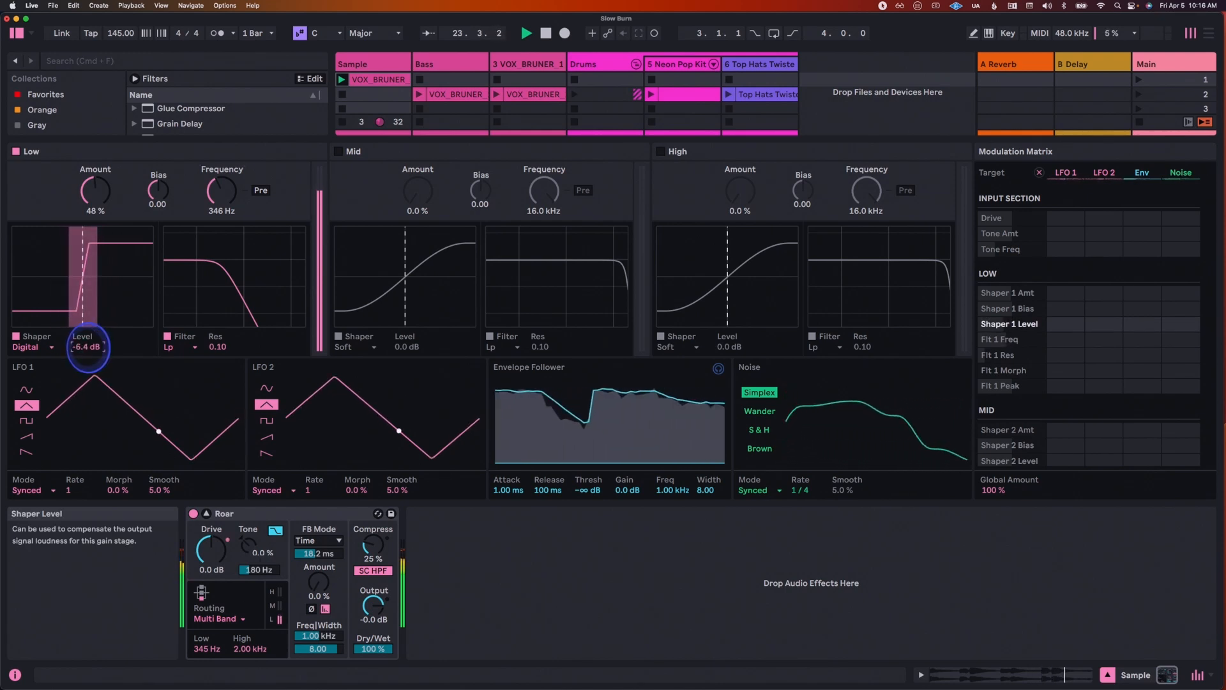
Step: Turn on the Mid band, restart playback and turn off the Low band to hear the mids alone
{"action": "left_click", "coordinate": [338, 151]}
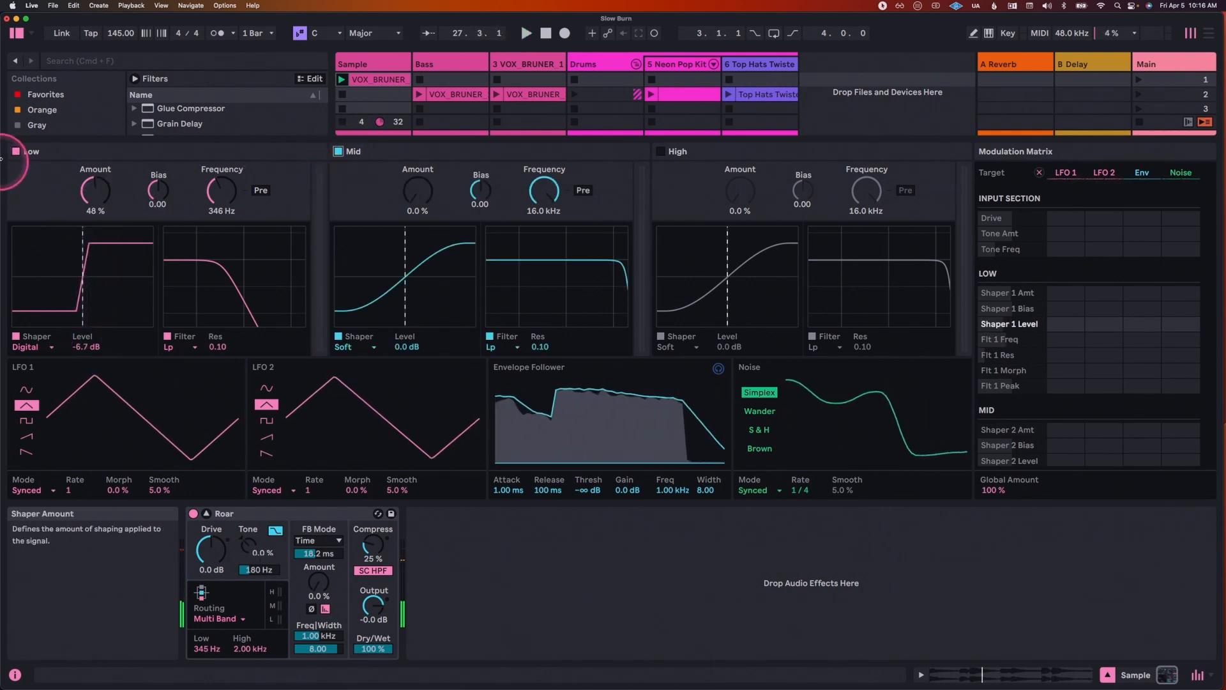
{"action": "key", "text": "space"}
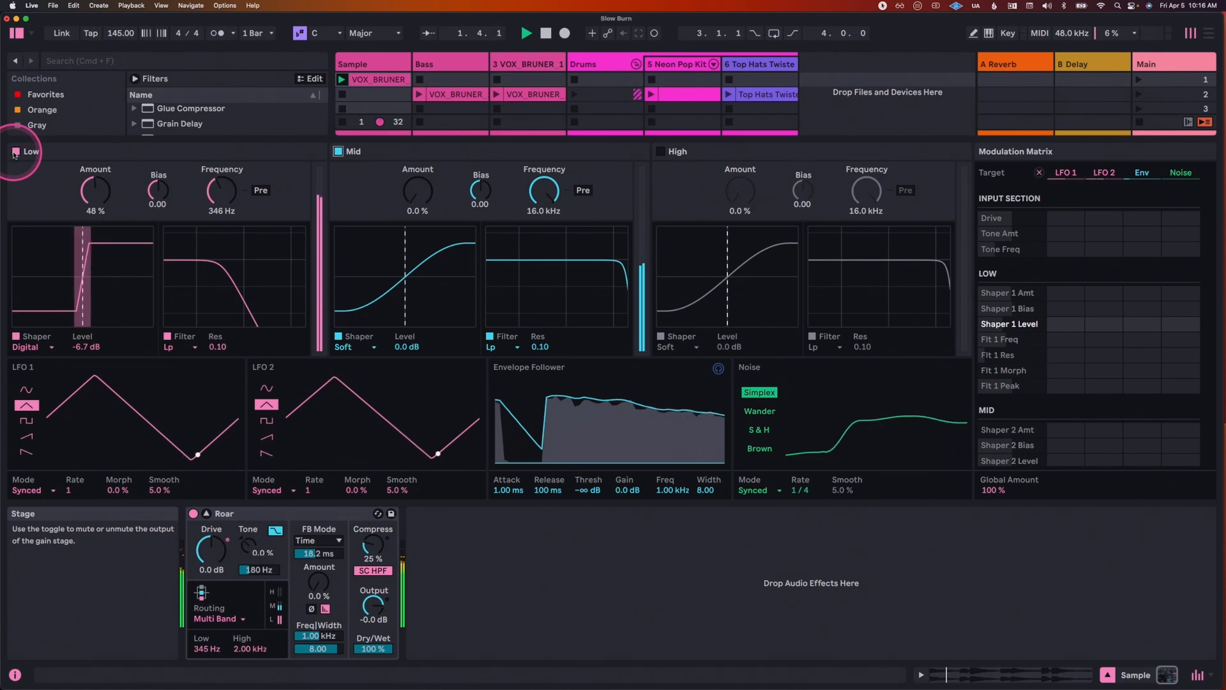
{"action": "left_click", "coordinate": [14, 152]}
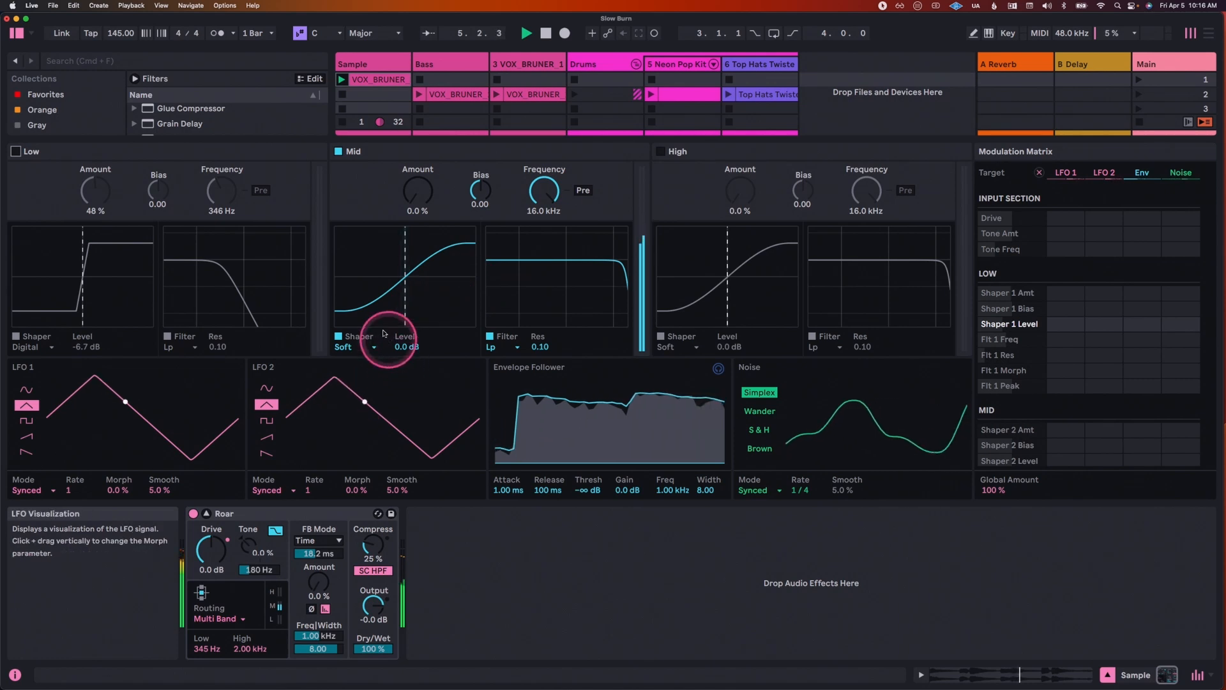
Step: Try the Polynomial shaper on the Mid band with an amount of 79 %
{"action": "left_click", "coordinate": [371, 346]}
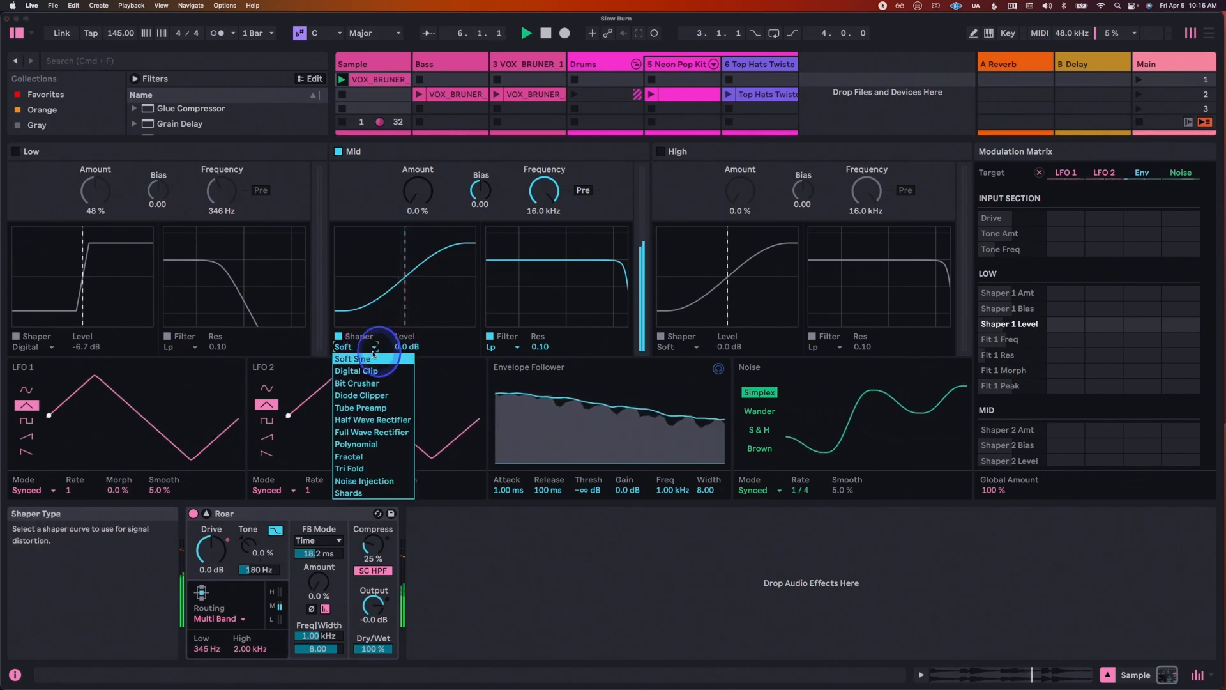
{"action": "left_click", "coordinate": [360, 444]}
{"action": "left_click_drag", "start_coordinate": [422, 213], "coordinate": [420, 191]}
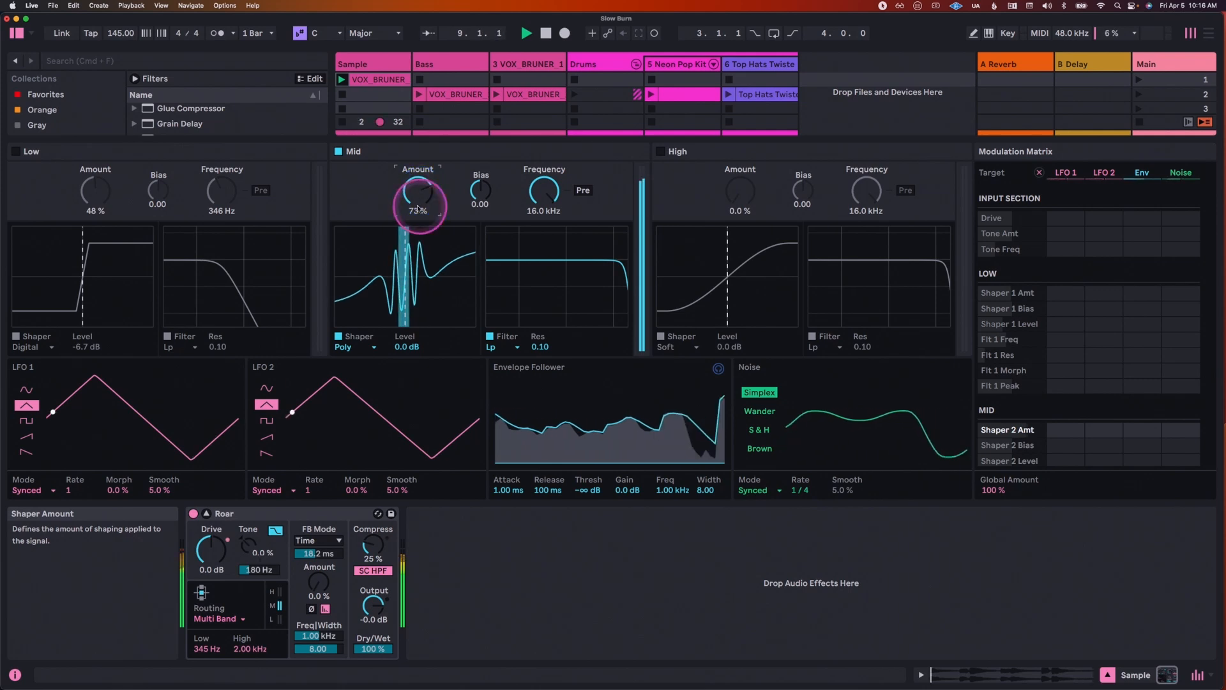
{"action": "left_click", "coordinate": [350, 349]}
{"action": "left_click", "coordinate": [372, 445]}
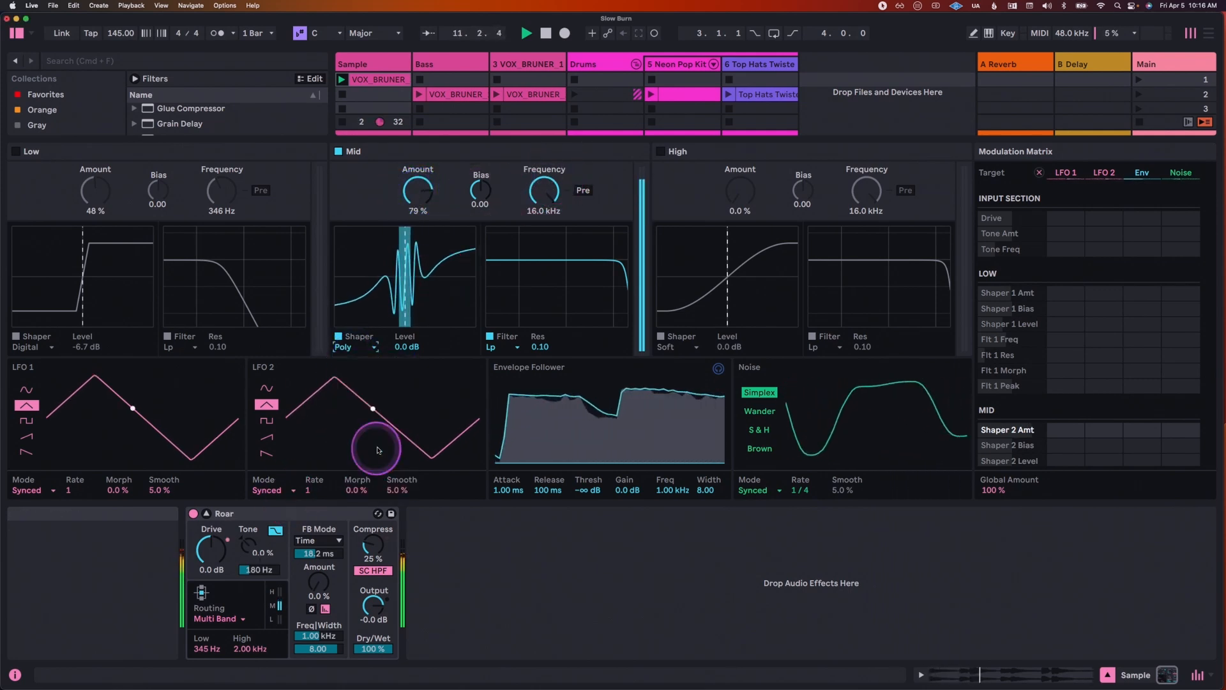
Step: Change the Mid band's shaper to Noise Injection at 66 % amount, and set its filter frequency to 1.36 kHz during playback
{"action": "left_click", "coordinate": [350, 348]}
{"action": "left_click", "coordinate": [361, 481]}
{"action": "key", "text": "space"}
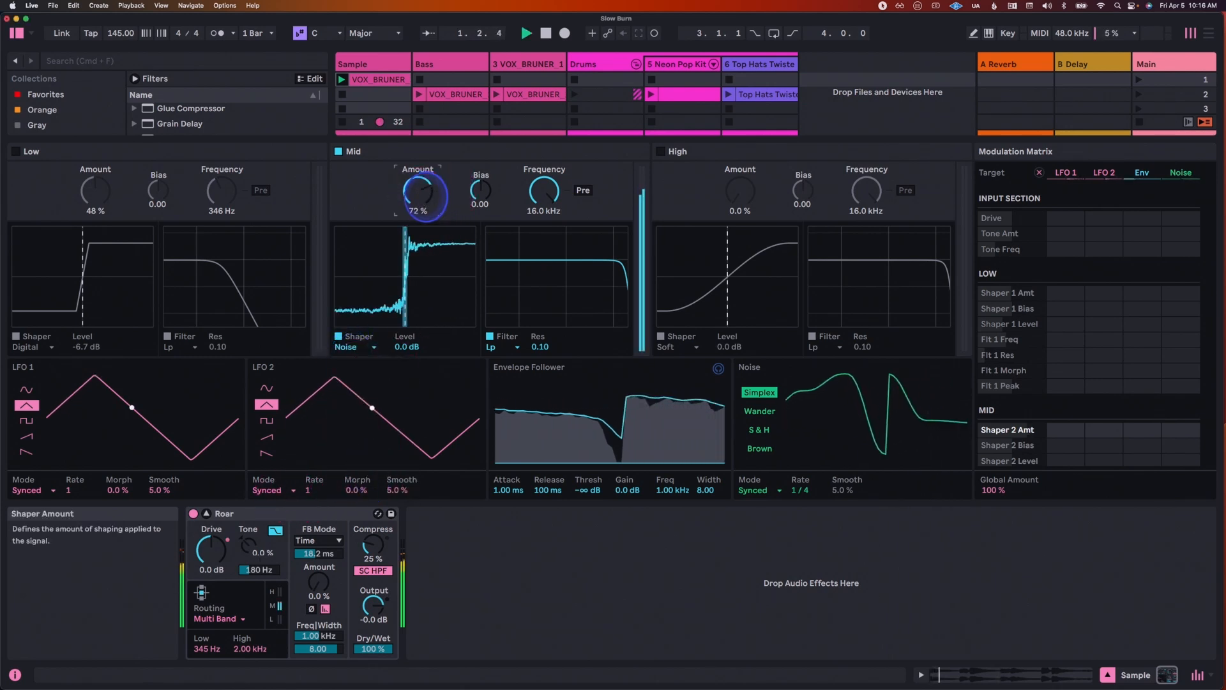
{"action": "left_click_drag", "start_coordinate": [546, 192], "coordinate": [548, 192]}
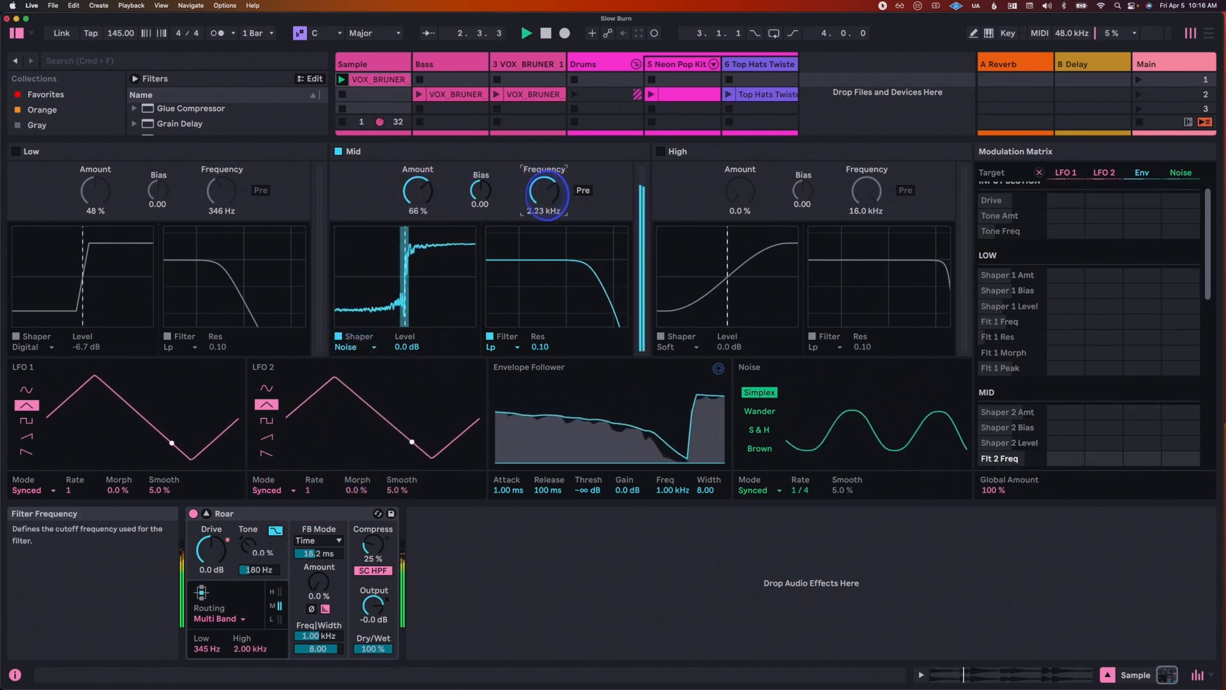
Step: Switch the Mid filter to Bp at 2.78 kHz with 0.80 resonance, and set the shaper's amount to 68 % and level to -4.1 dB
{"action": "left_click", "coordinate": [507, 346]}
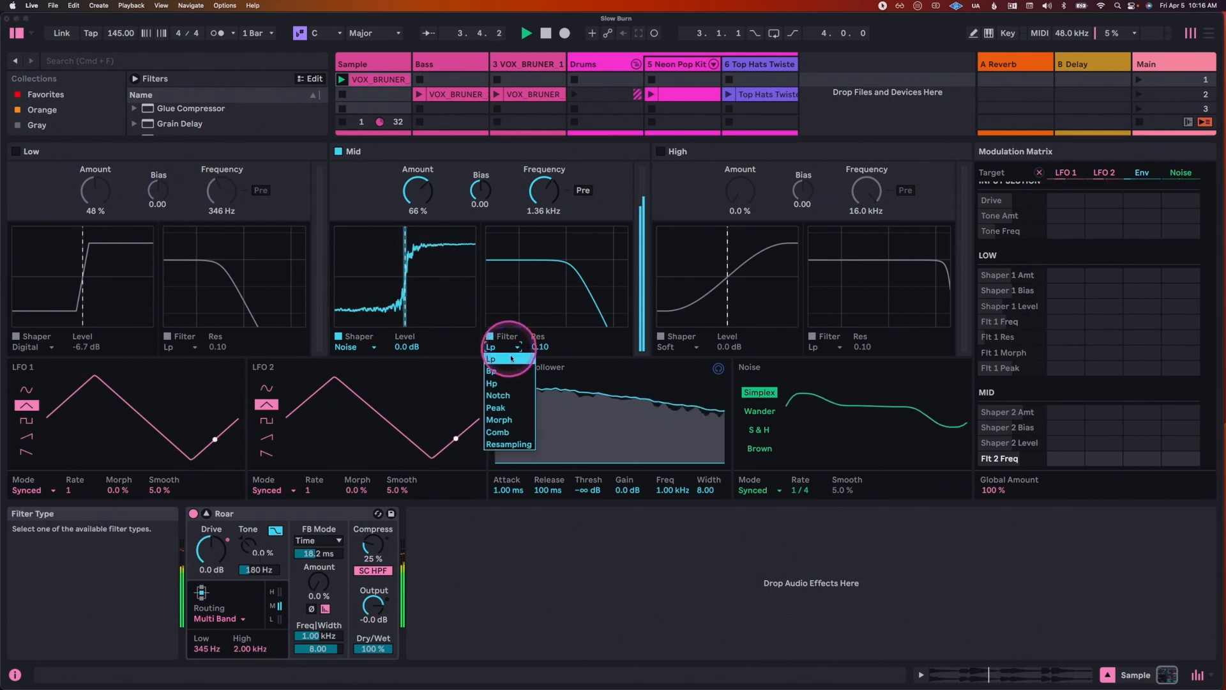
{"action": "left_click", "coordinate": [505, 348]}
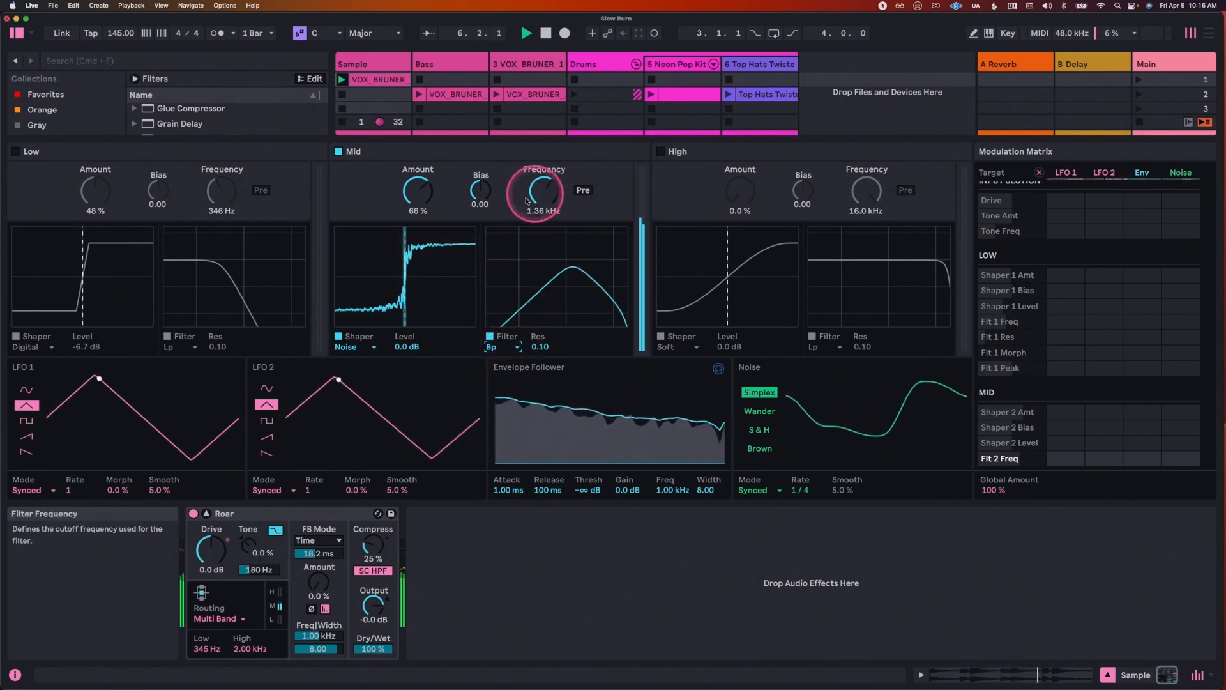
{"action": "left_click", "coordinate": [422, 194]}
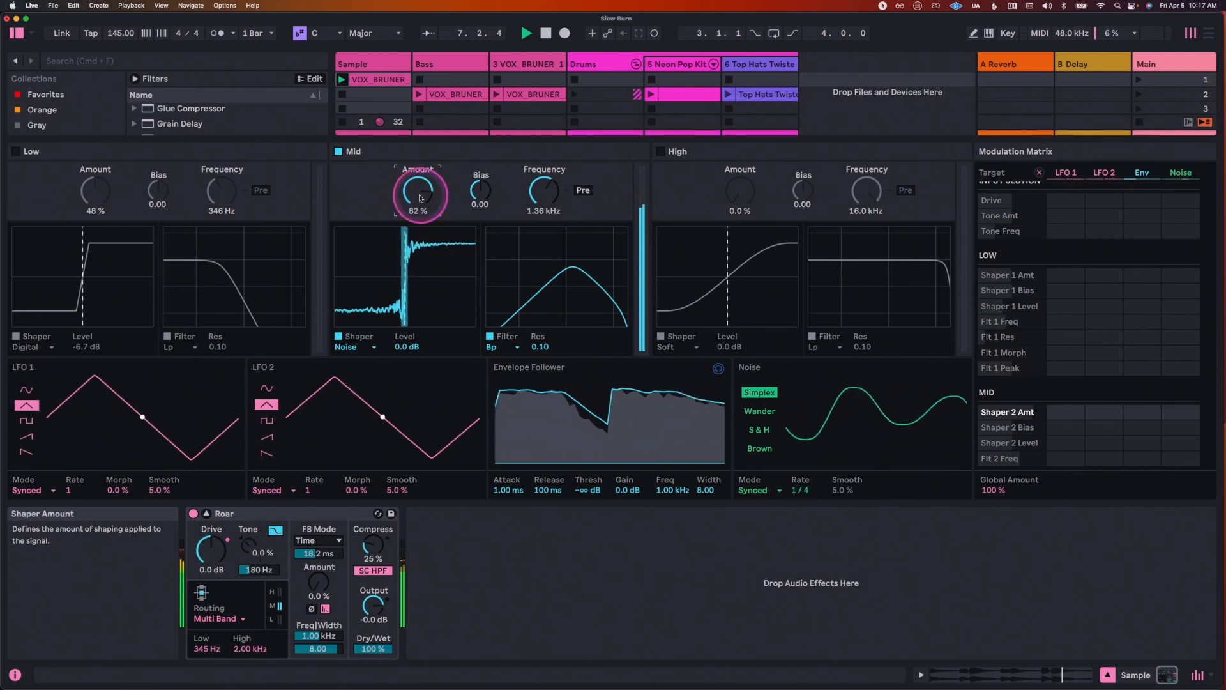
{"action": "left_click_drag", "start_coordinate": [553, 194], "coordinate": [553, 189]}
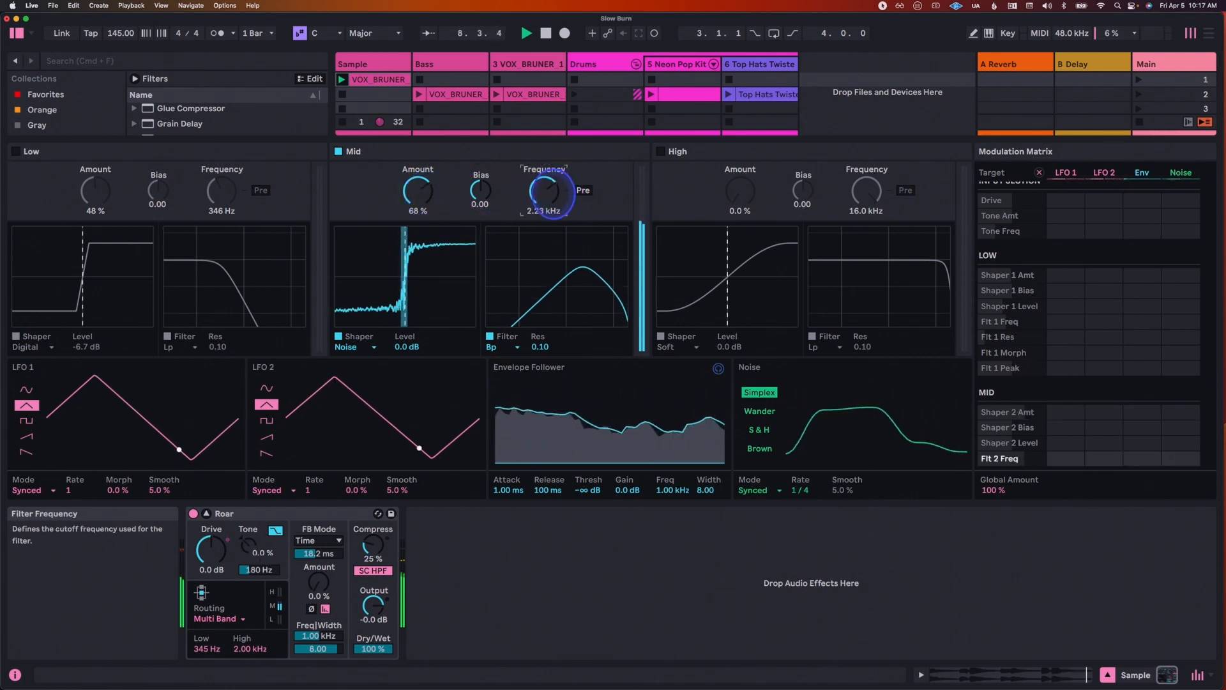
{"action": "left_click_drag", "start_coordinate": [547, 350], "coordinate": [542, 344]}
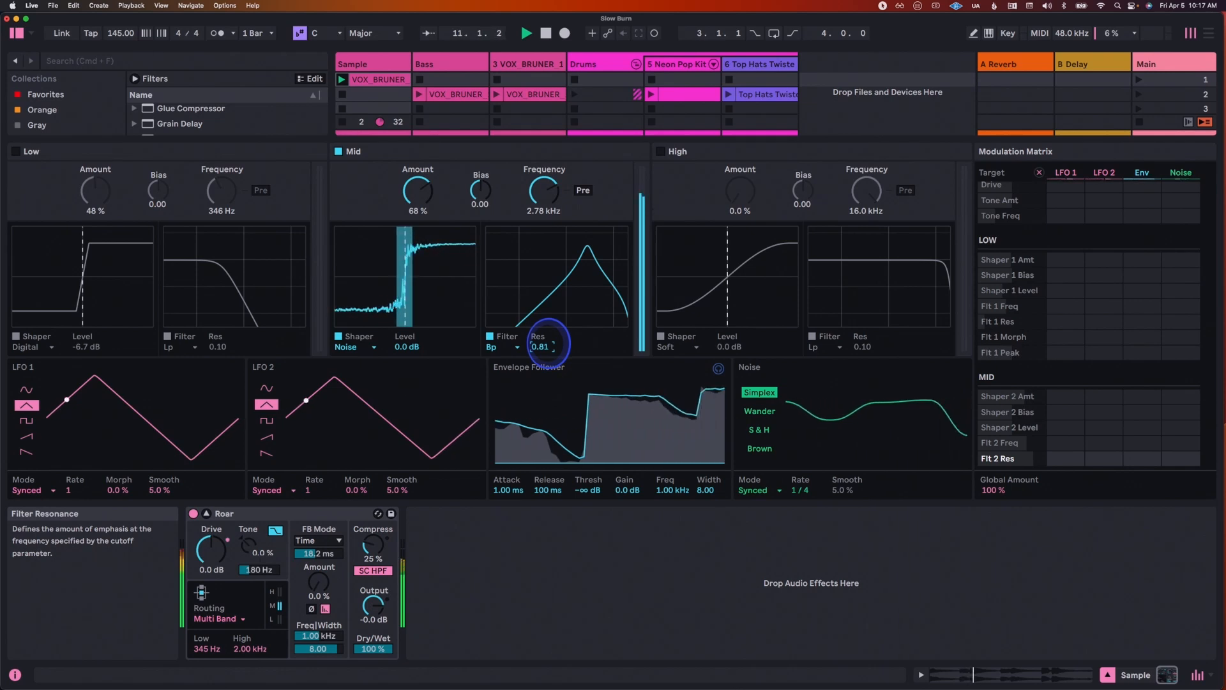
{"action": "left_click_drag", "start_coordinate": [407, 345], "coordinate": [415, 346]}
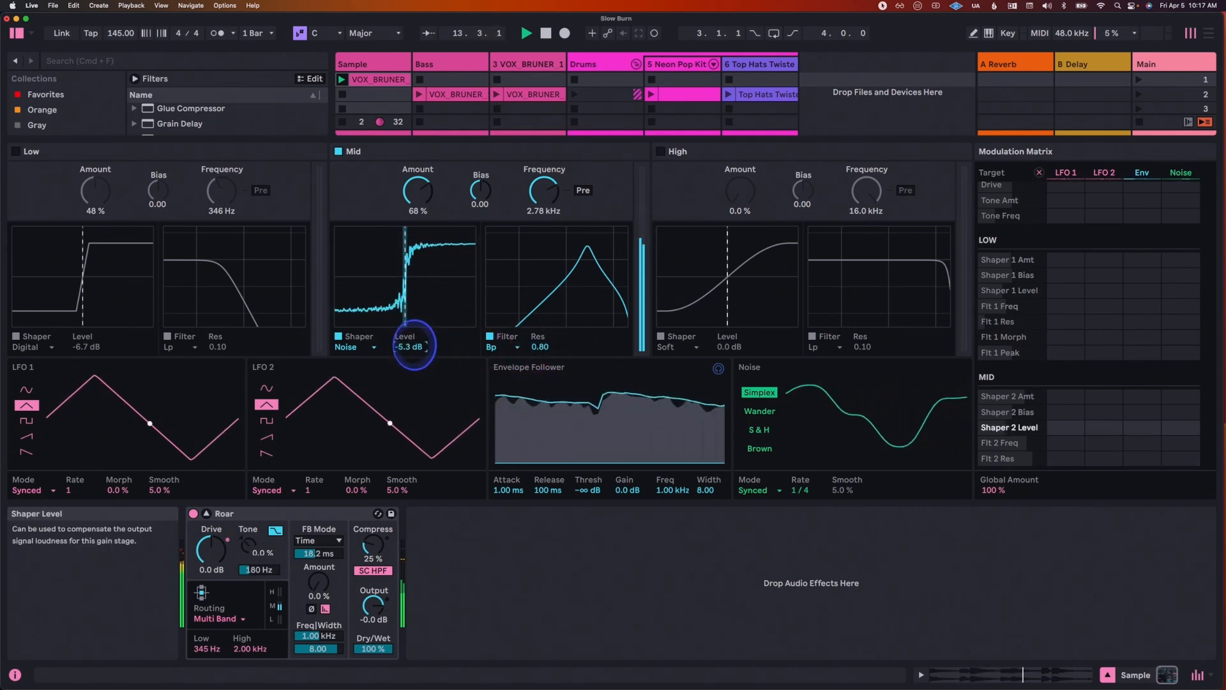
Step: Turn on the Low and High bands, and set the High band's shaper amount to 56 %
{"action": "left_click", "coordinate": [17, 155]}
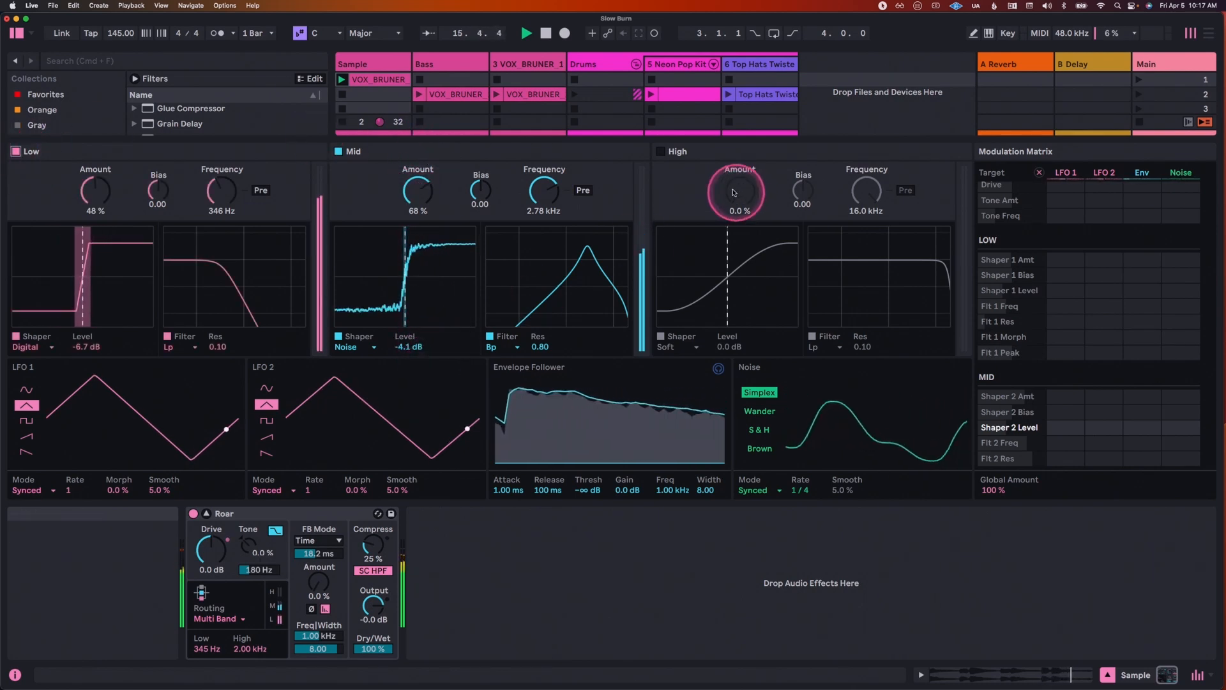
{"action": "left_click", "coordinate": [660, 152]}
{"action": "left_click_drag", "start_coordinate": [739, 204], "coordinate": [758, 205]}
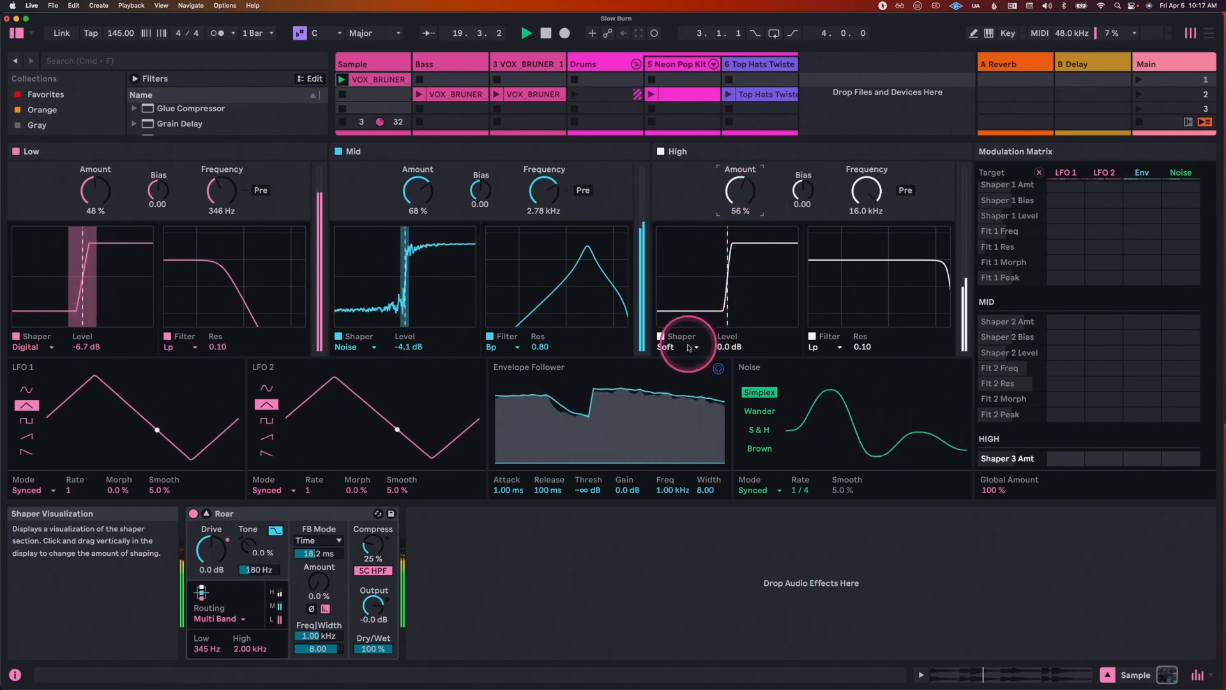
Step: Try the Digital Clip and Diode Clipper shapers on the High band, and raise its amount to 69 %
{"action": "left_click", "coordinate": [686, 346]}
{"action": "left_click", "coordinate": [680, 368]}
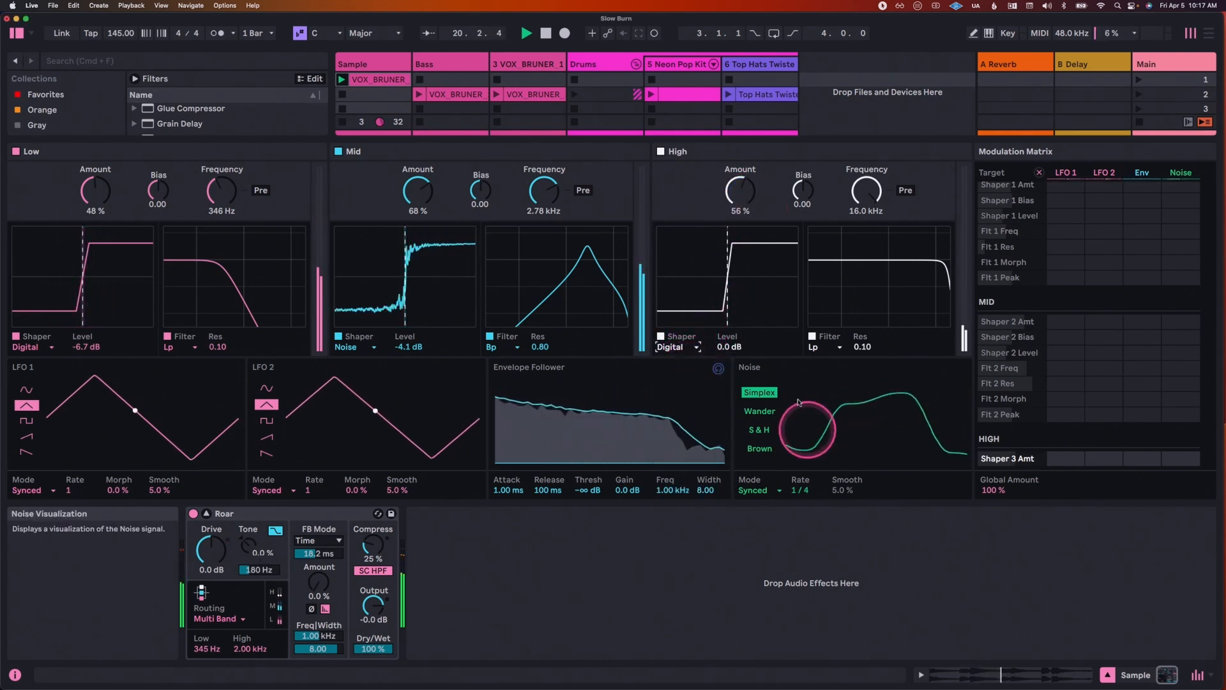
{"action": "left_click", "coordinate": [680, 346]}
{"action": "left_click", "coordinate": [683, 396]}
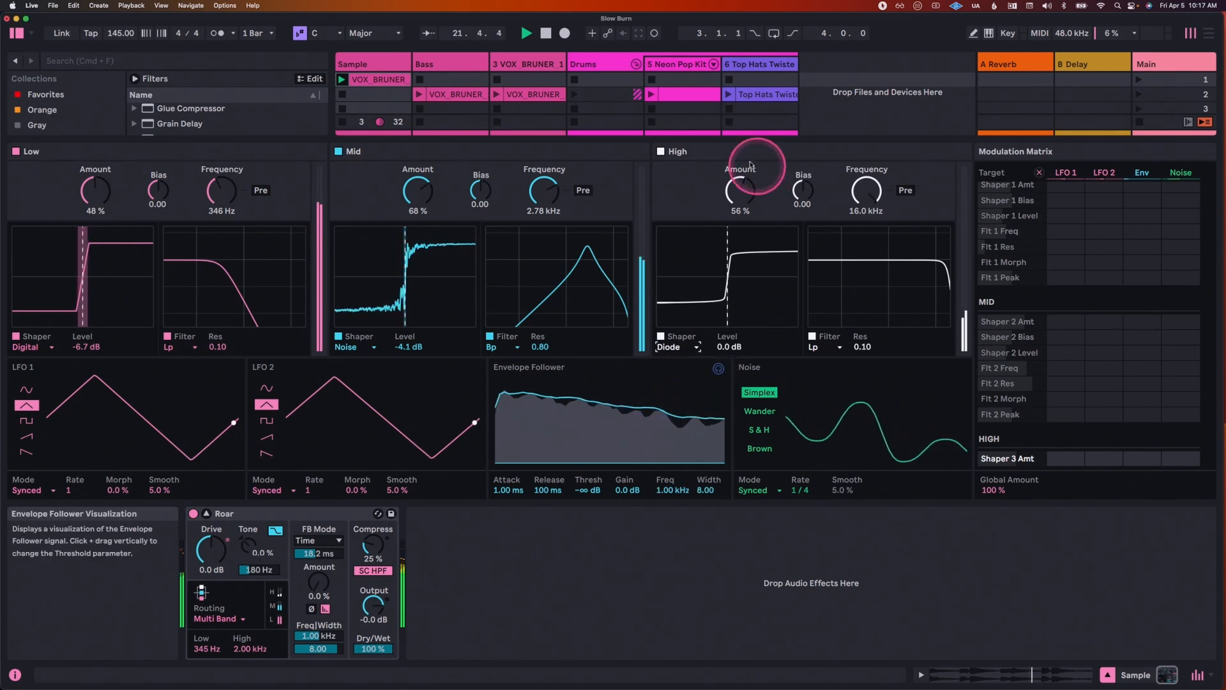
{"action": "left_click_drag", "start_coordinate": [742, 202], "coordinate": [753, 197]}
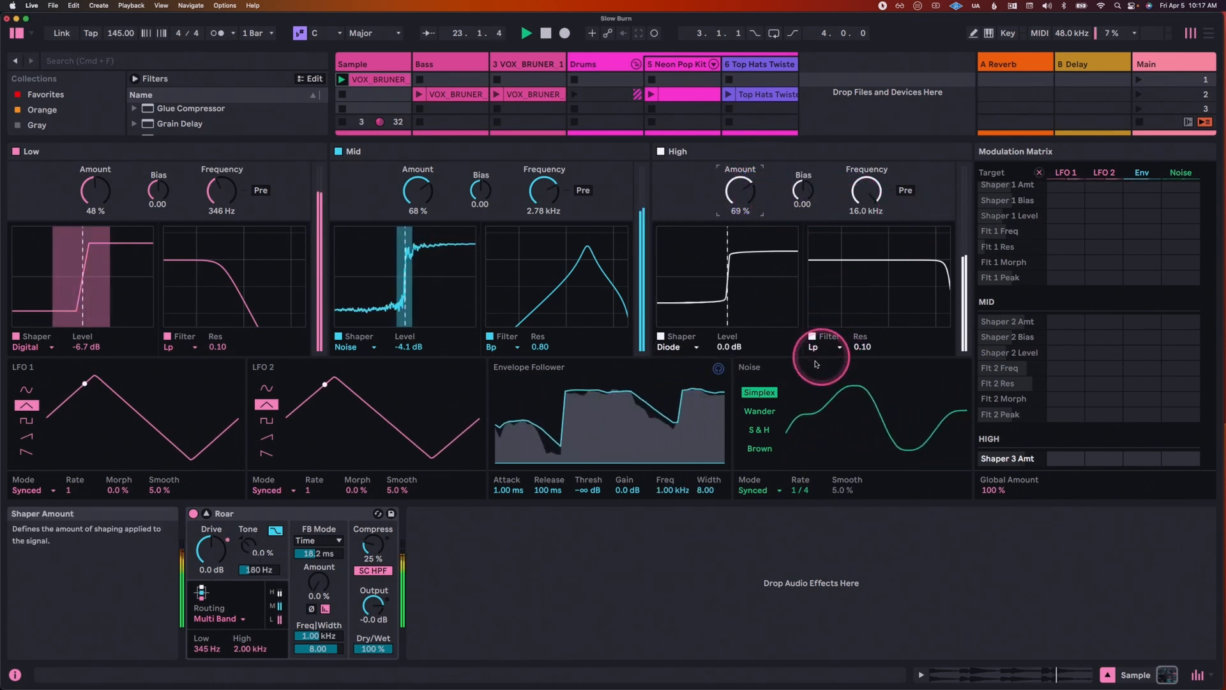
Step: Turn off the Mid and Low bands to isolate the High band, and set the high crossover frequency to 1.54 kHz
{"action": "left_click", "coordinate": [338, 151]}
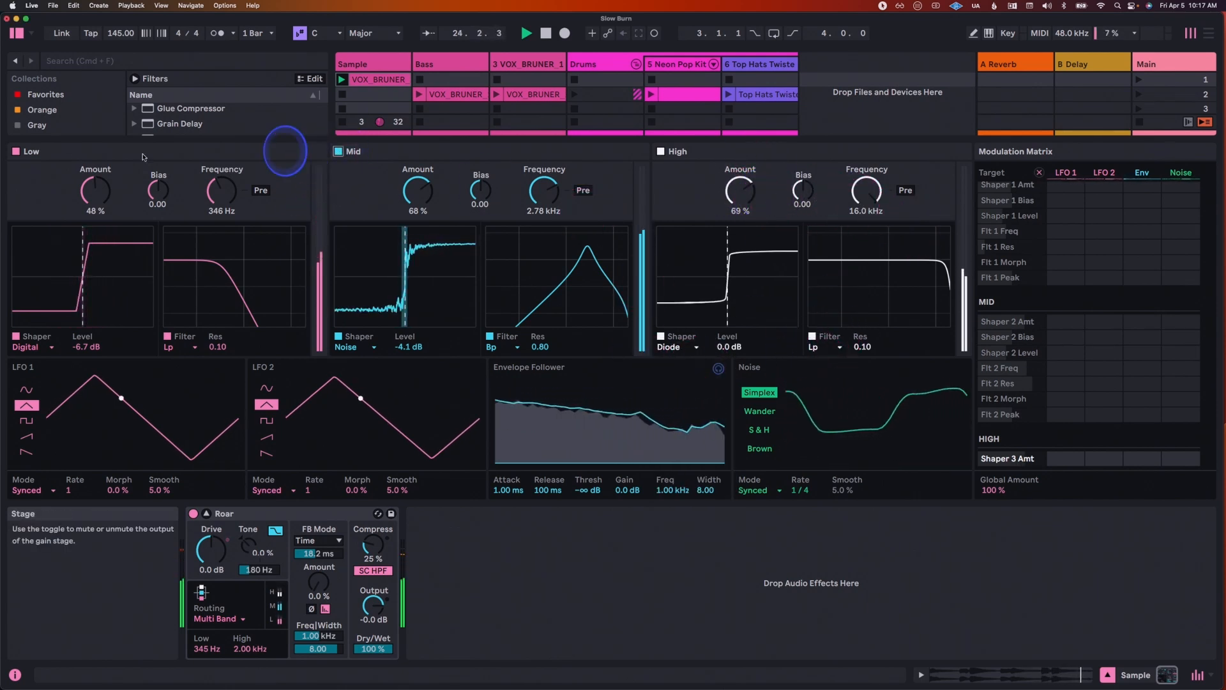
{"action": "left_click", "coordinate": [16, 152]}
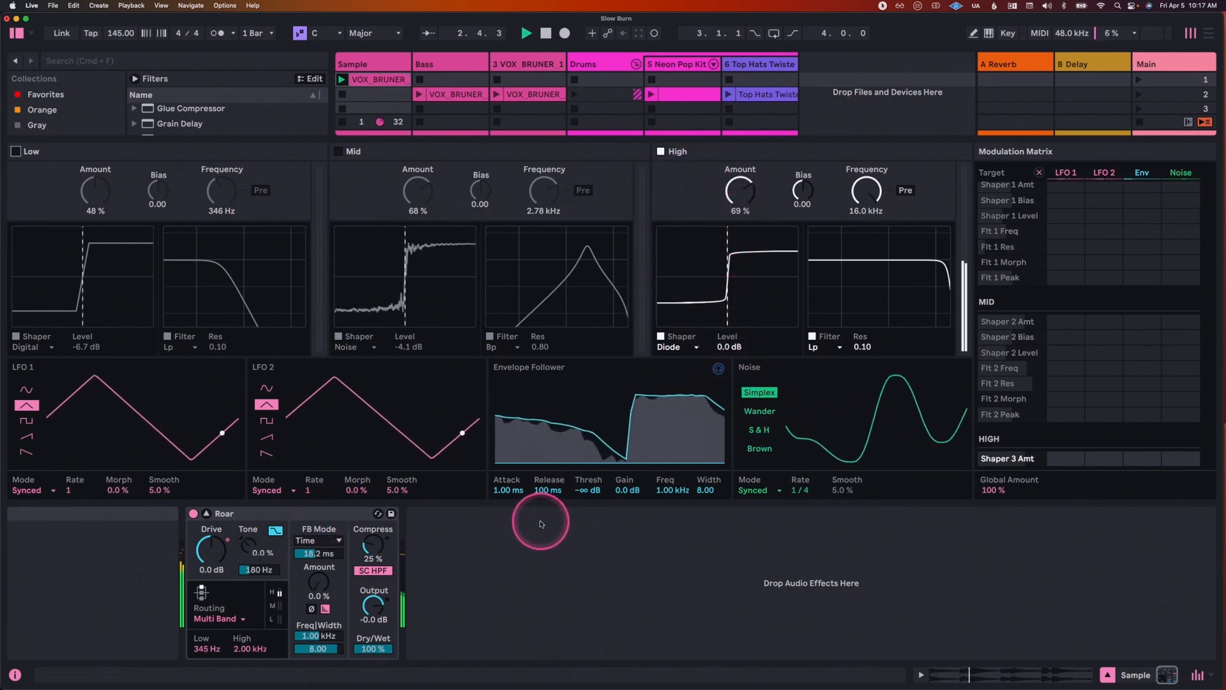
{"action": "left_click", "coordinate": [247, 646]}
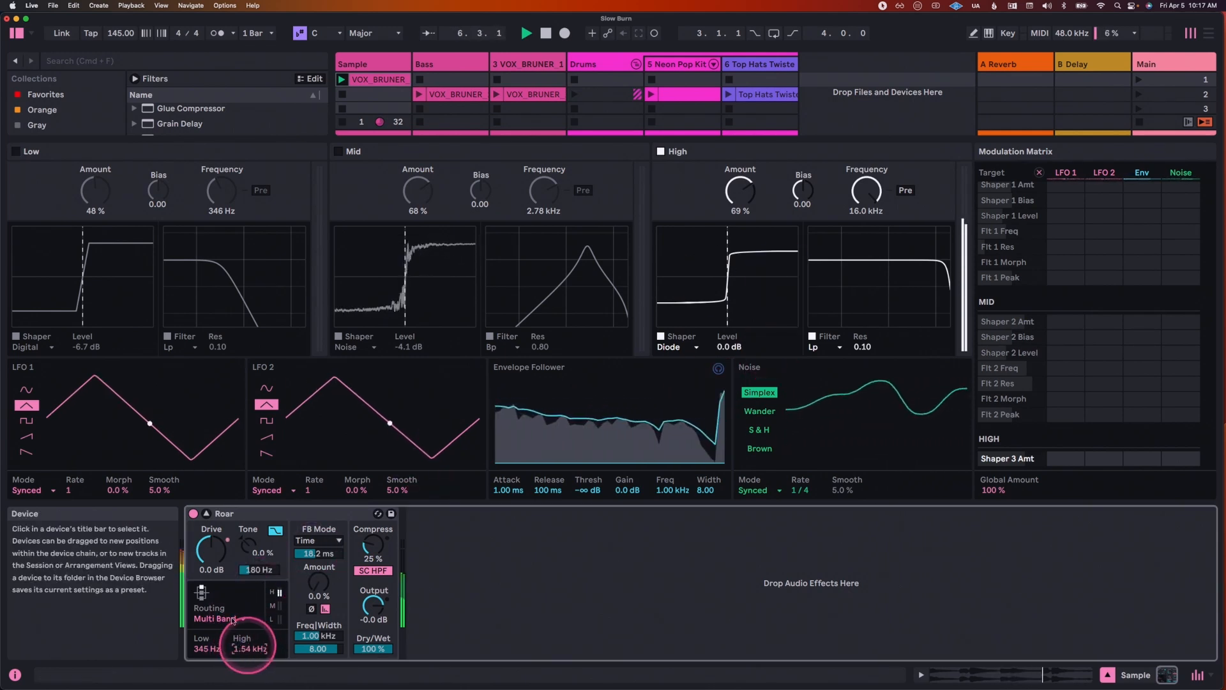
Step: Change the High band's shaper to Shards, with an amount of 83 % and a bias of 0.51
{"action": "left_click", "coordinate": [686, 348]}
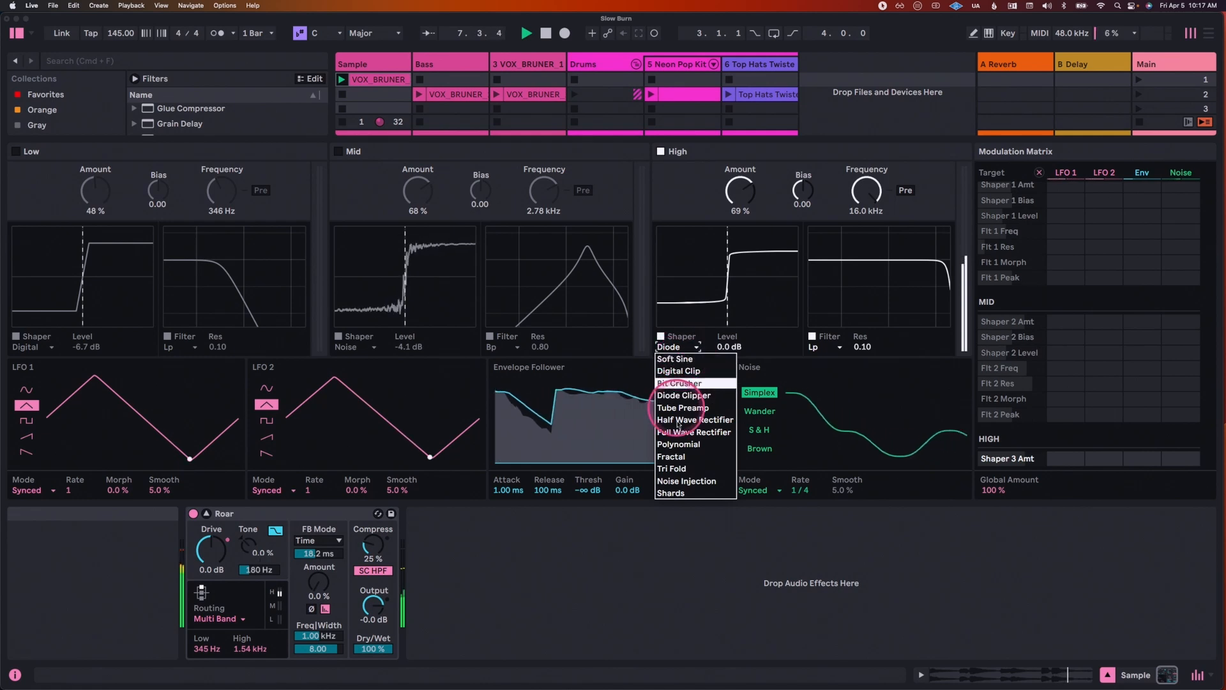
{"action": "left_click", "coordinate": [672, 493]}
{"action": "left_click_drag", "start_coordinate": [743, 198], "coordinate": [742, 193]}
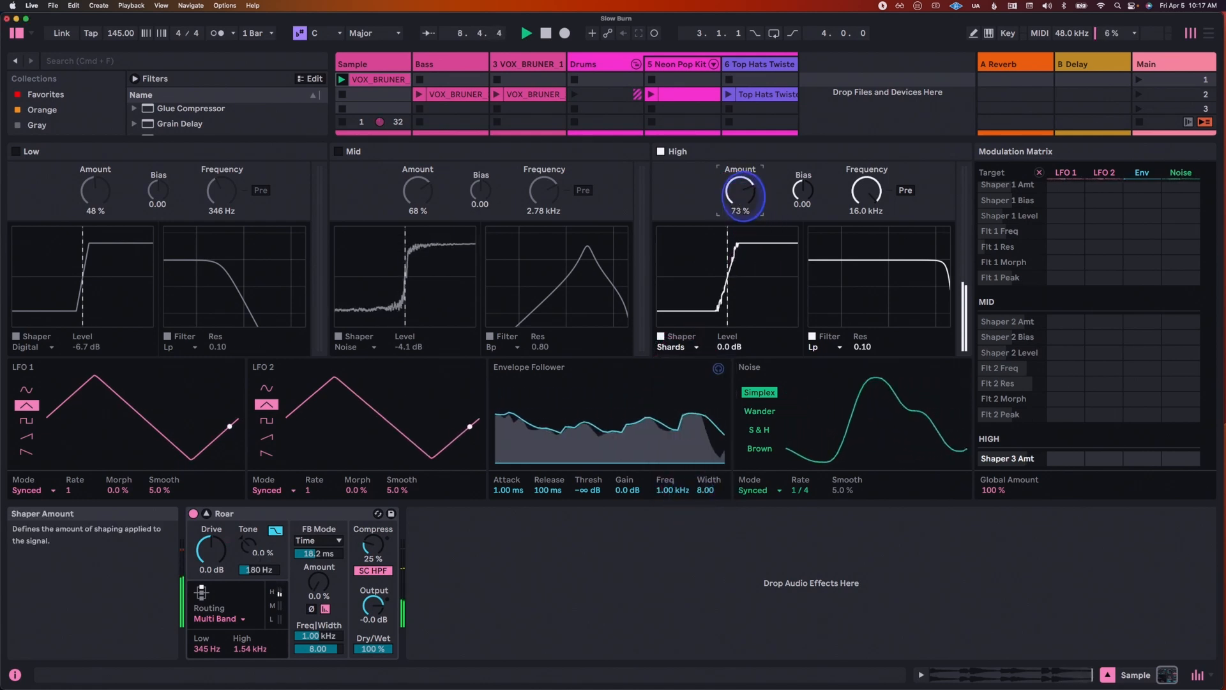
{"action": "left_click", "coordinate": [814, 189]}
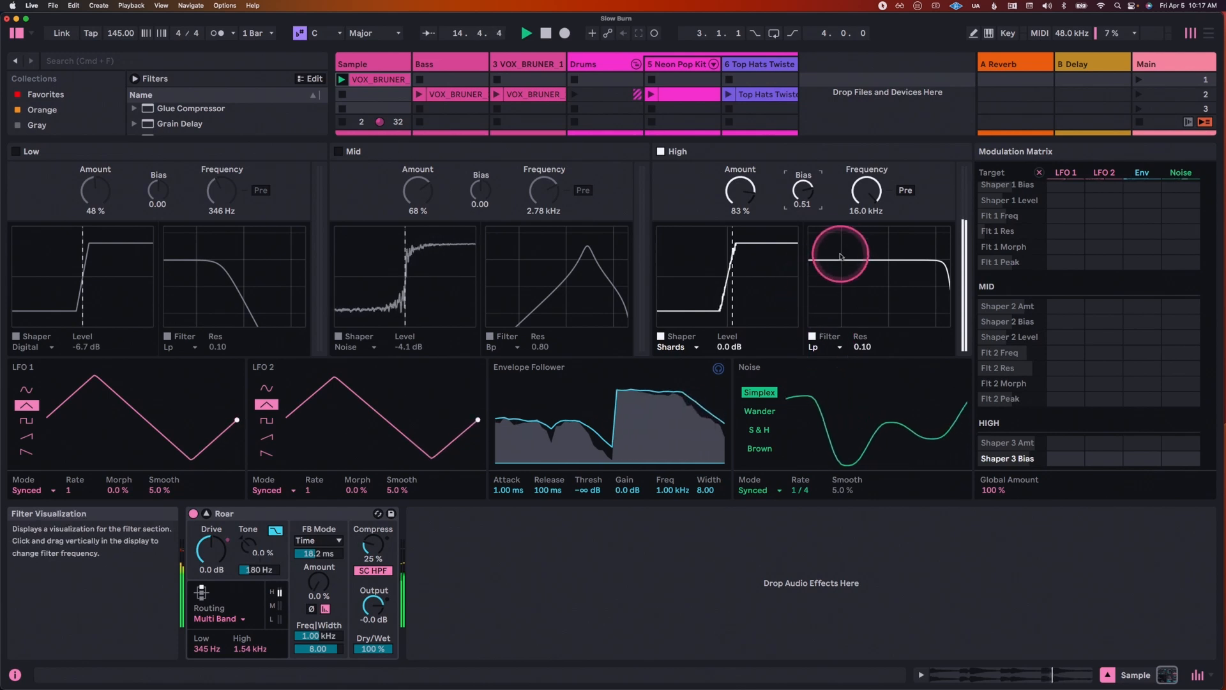
Step: Switch the High band's filter to Hp and lower its frequency to about 559 Hz
{"action": "left_click", "coordinate": [827, 353]}
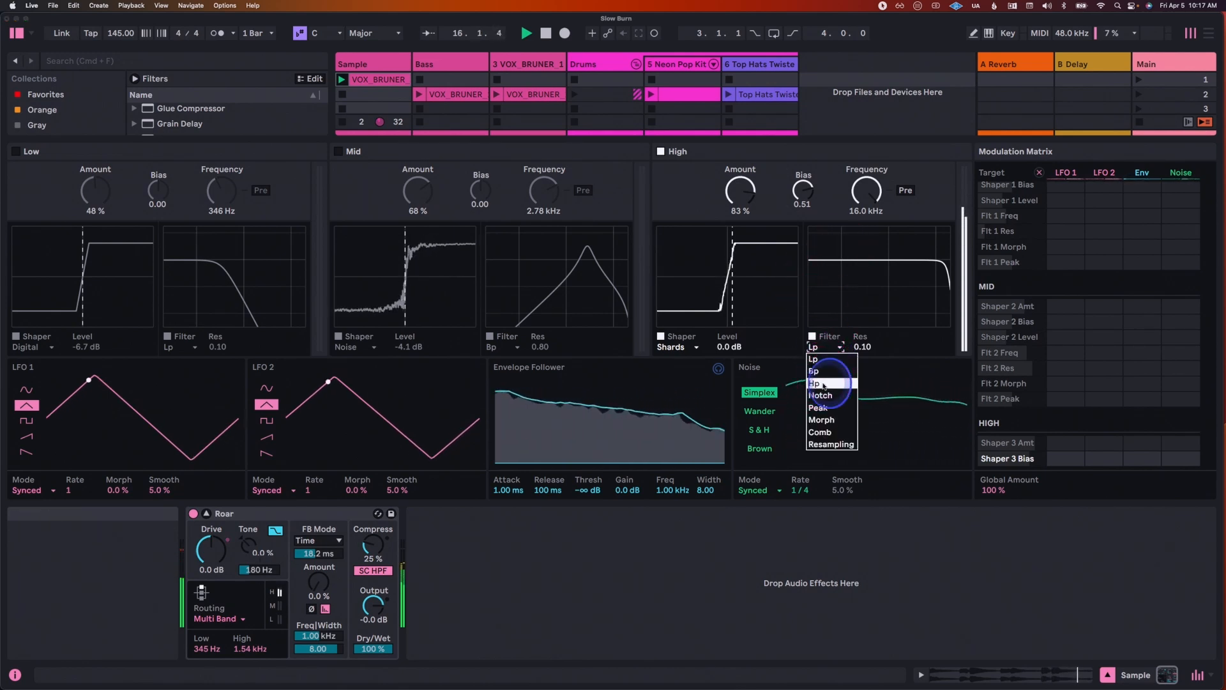
{"action": "left_click_drag", "start_coordinate": [900, 299], "coordinate": [903, 287]}
{"action": "left_click", "coordinate": [878, 195]}
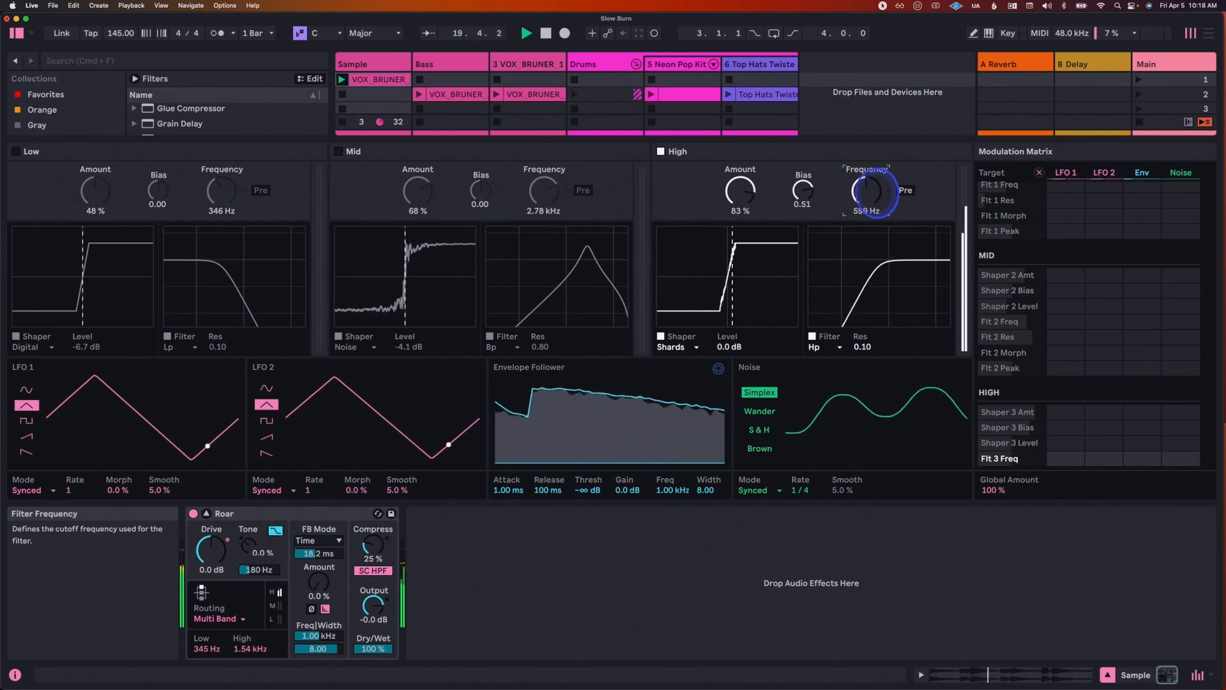
Step: Collapse Roar's expanded view and duplicate the Sample track
{"action": "left_click_drag", "start_coordinate": [511, 137], "coordinate": [478, 251]}
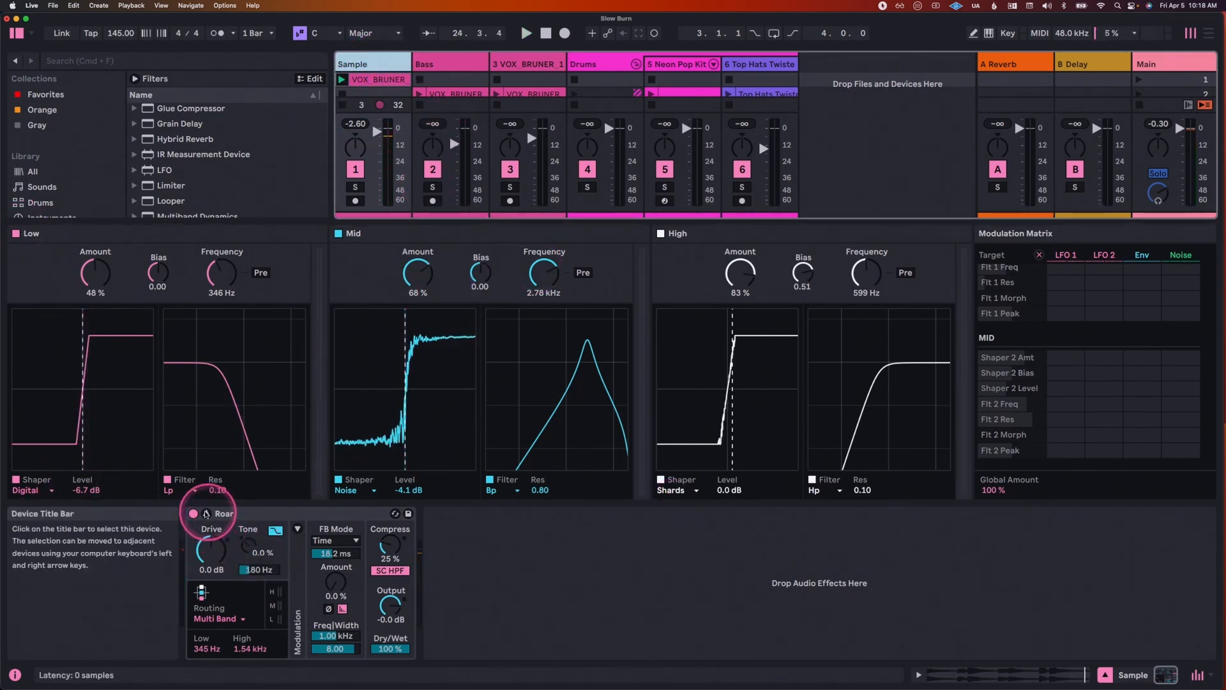
{"action": "left_click", "coordinate": [206, 513]}
{"action": "left_click", "coordinate": [368, 65]}
{"action": "key", "text": "super+d"}
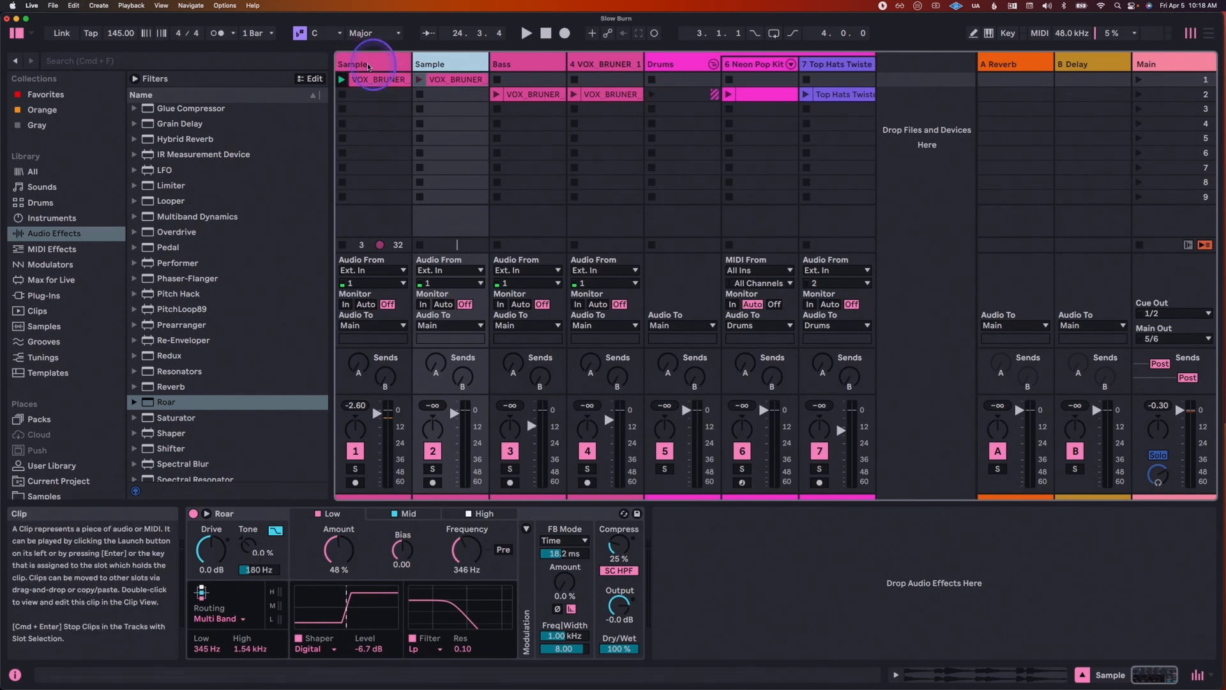
Step: Rename the original Sample track "Low" and its duplicate "Mids highs"
{"action": "left_click", "coordinate": [369, 65]}
{"action": "key", "text": "super+r"}
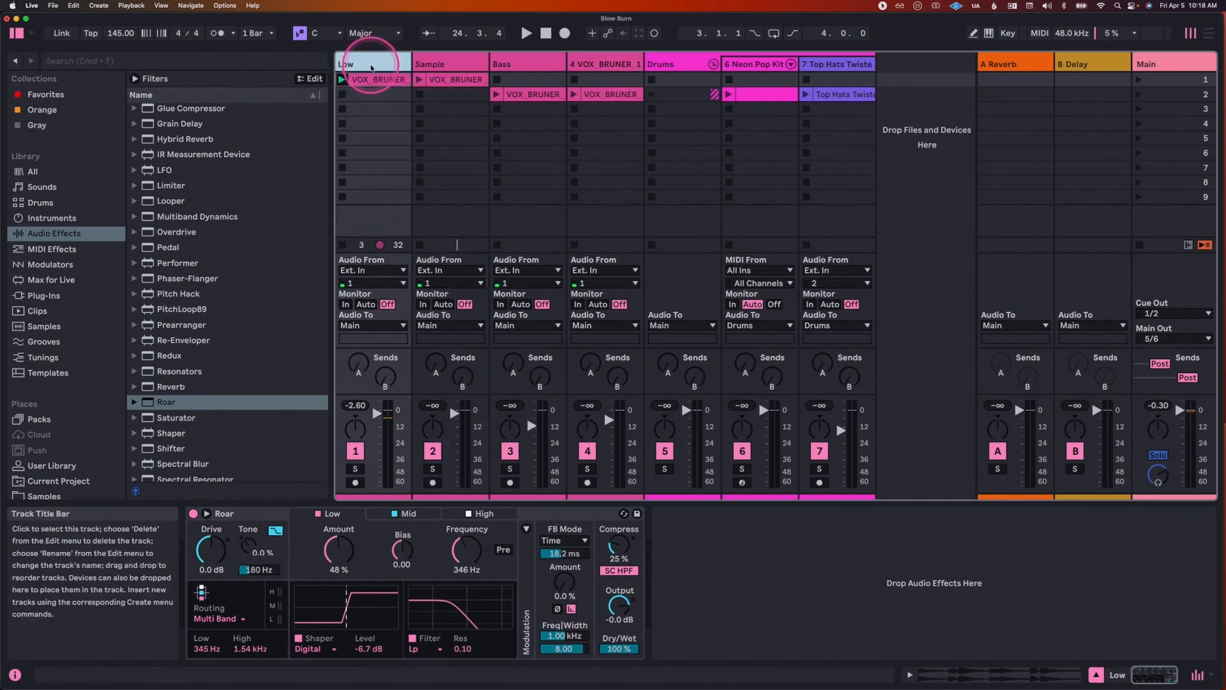
{"action": "left_click", "coordinate": [423, 64]}
{"action": "key", "text": "super+r"}
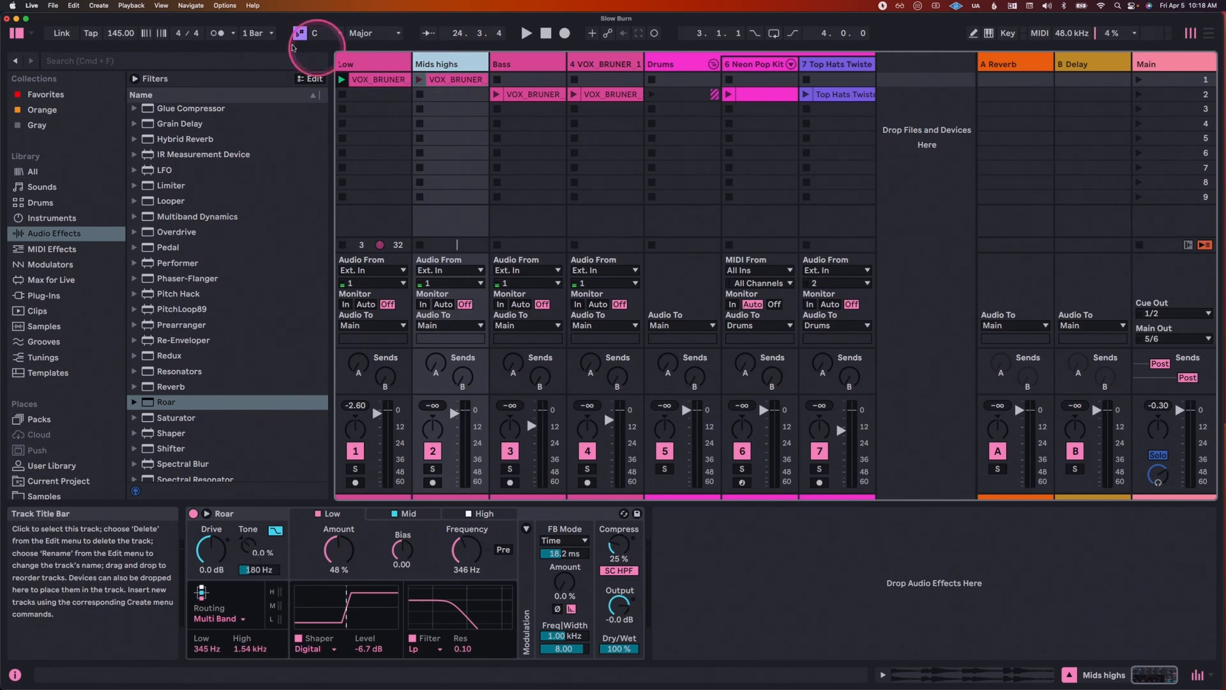
Step: Turn off Roar's Mid and High bands on the Low track and its Low band on Mids highs, and play both clips together
{"action": "left_click", "coordinate": [355, 64]}
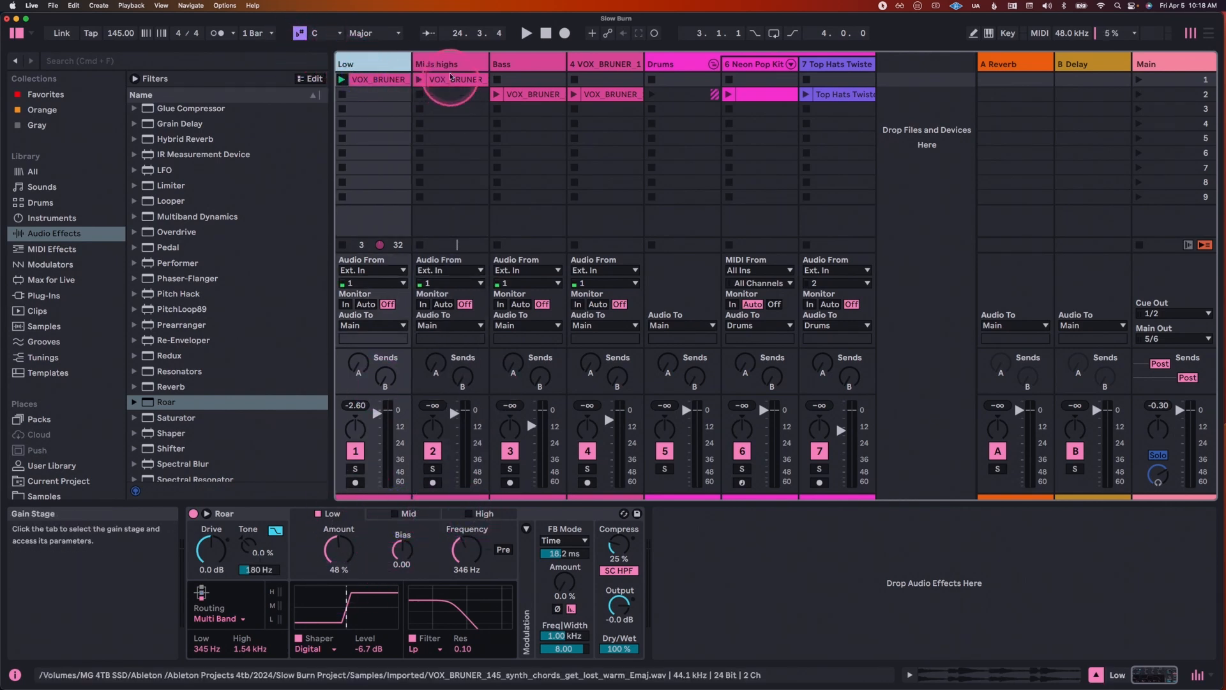
{"action": "left_click", "coordinate": [451, 77]}
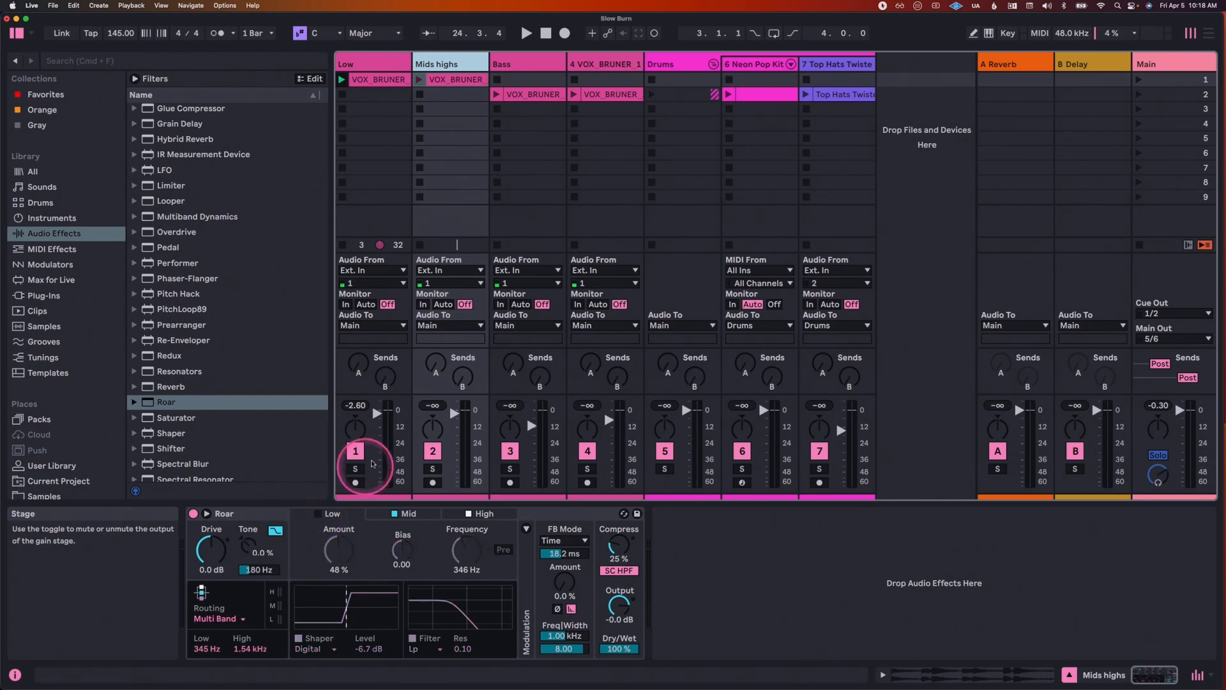
{"action": "key", "text": "space"}
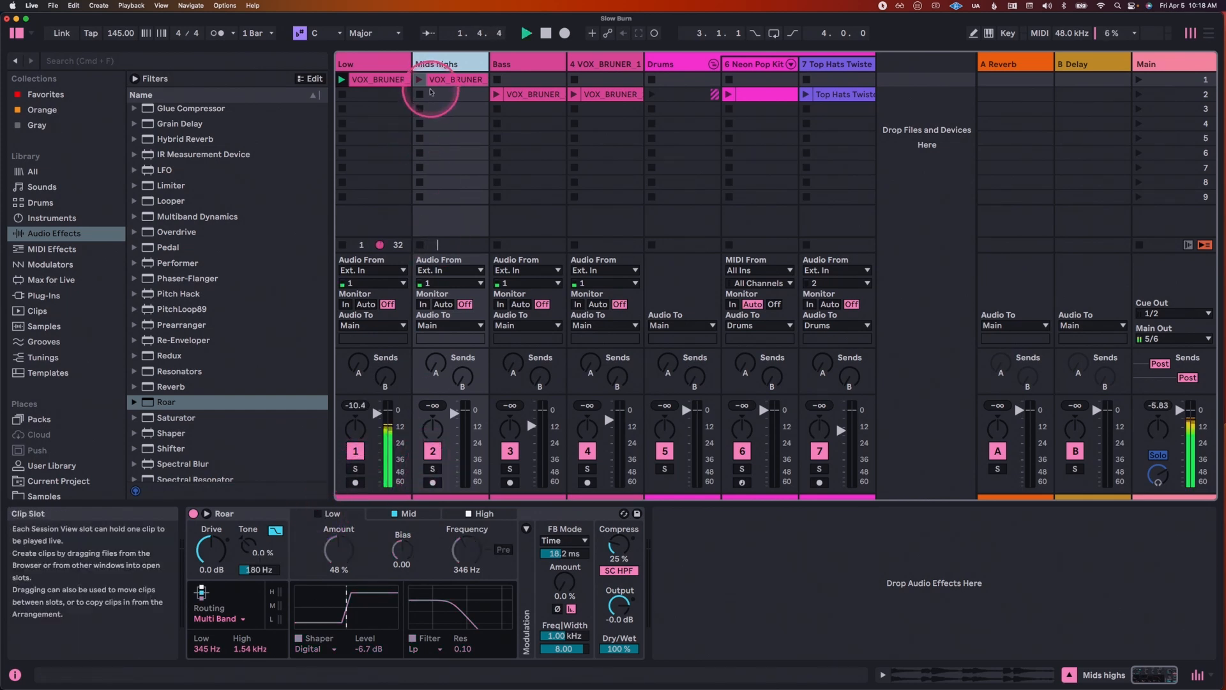
{"action": "left_click", "coordinate": [419, 79]}
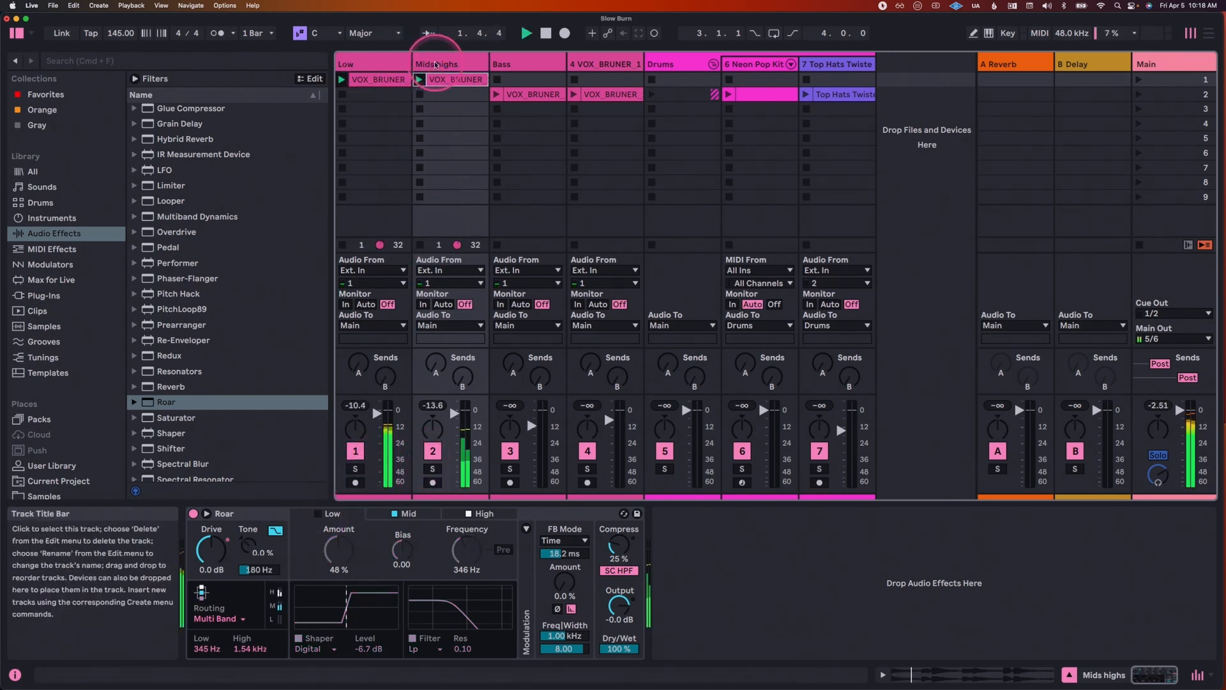
Step: Search for "valhall" and load ValhallaVintageVerb onto the Mids highs track, and launch the Neon Pop Kit and Top Hats clips
{"action": "left_click", "coordinate": [157, 60]}
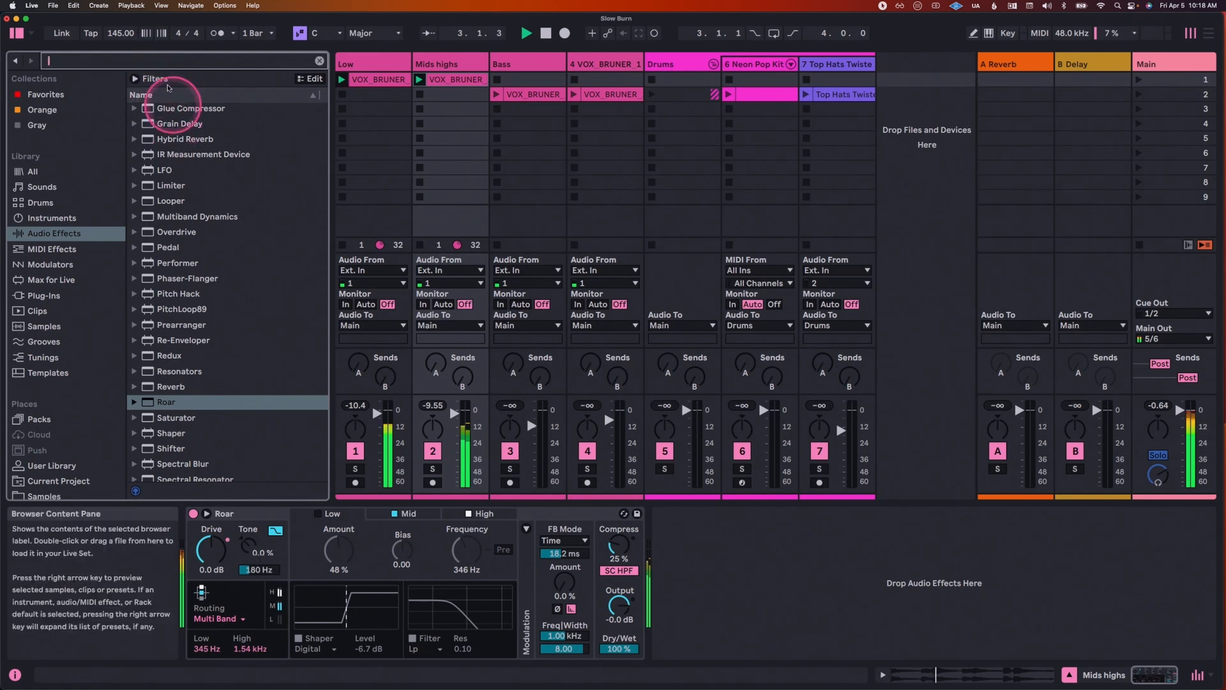
{"action": "left_click", "coordinate": [427, 167]}
{"action": "left_click", "coordinate": [182, 60]}
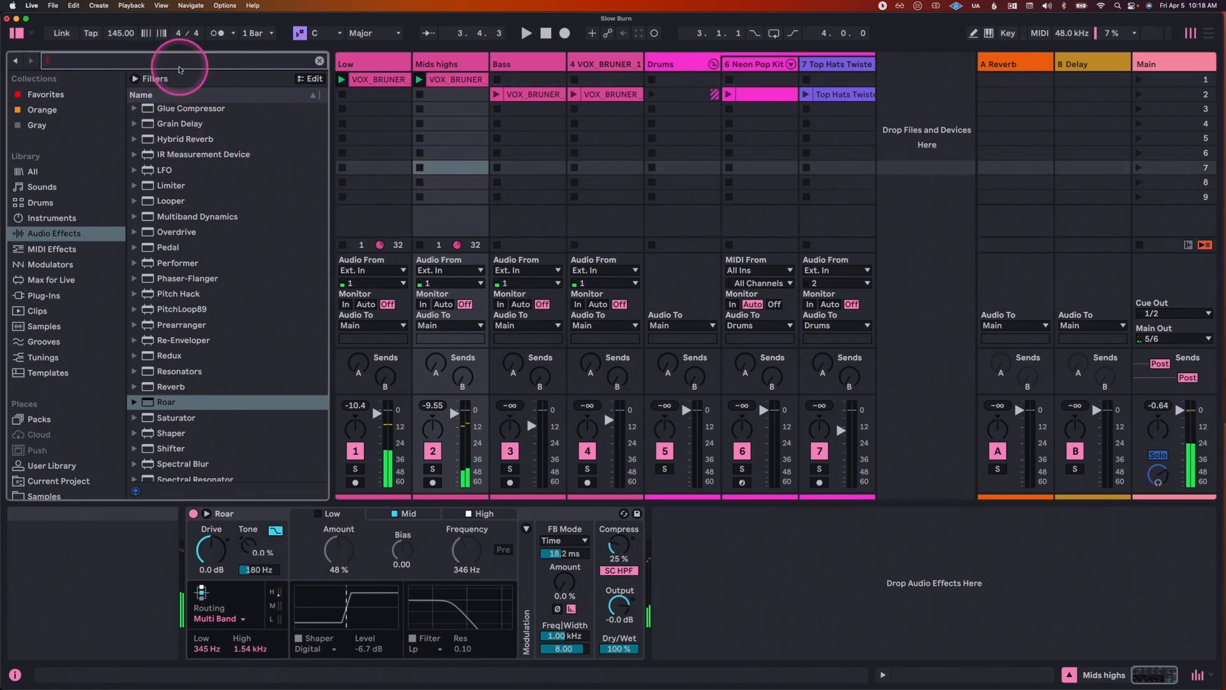
{"action": "type", "text": "valhall"}
{"action": "key", "text": "Down"}
{"action": "key", "text": "Return"}
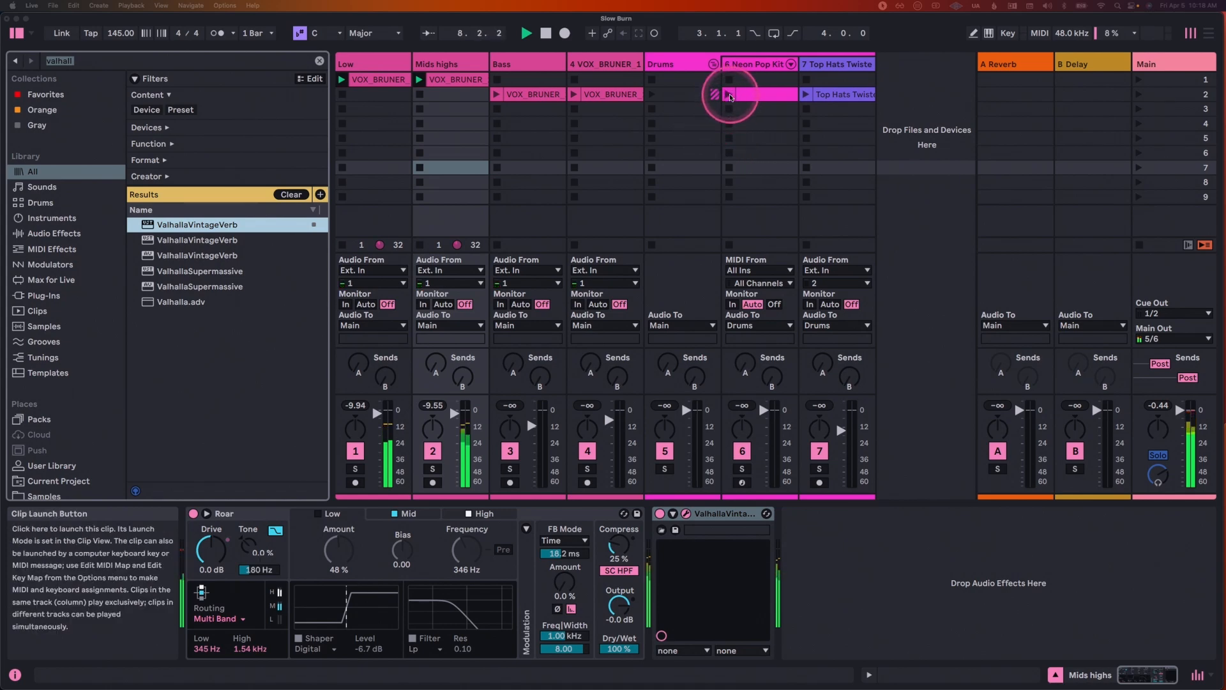
{"action": "left_click", "coordinate": [730, 97]}
{"action": "left_click", "coordinate": [805, 94]}
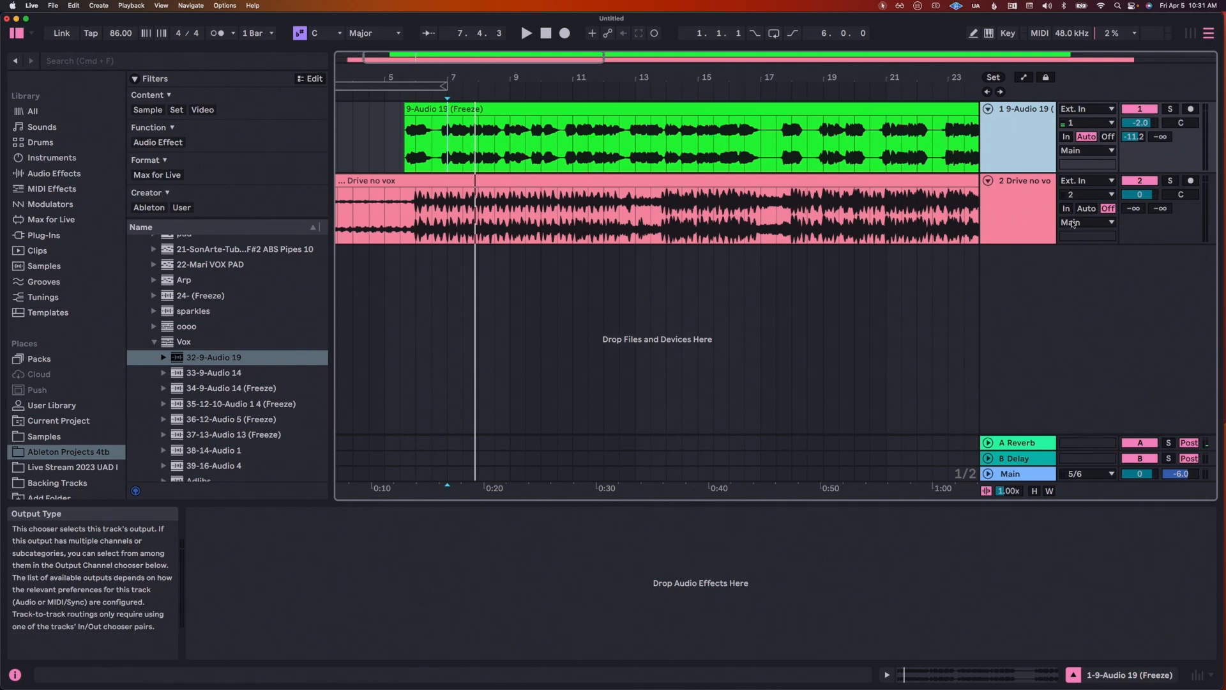
Step: Play the mix from the start of the green 9-Audio 19 vocal clip, and add Roar to that vocal track
{"action": "left_click", "coordinate": [405, 141]}
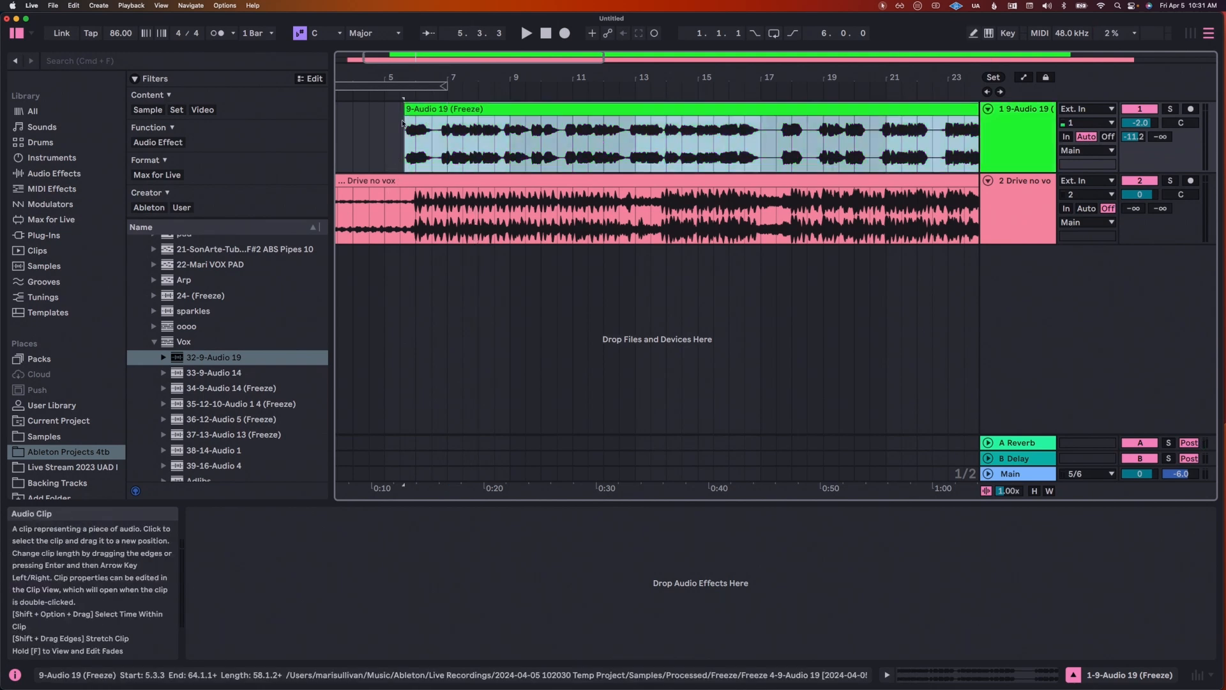
{"action": "key", "text": "space"}
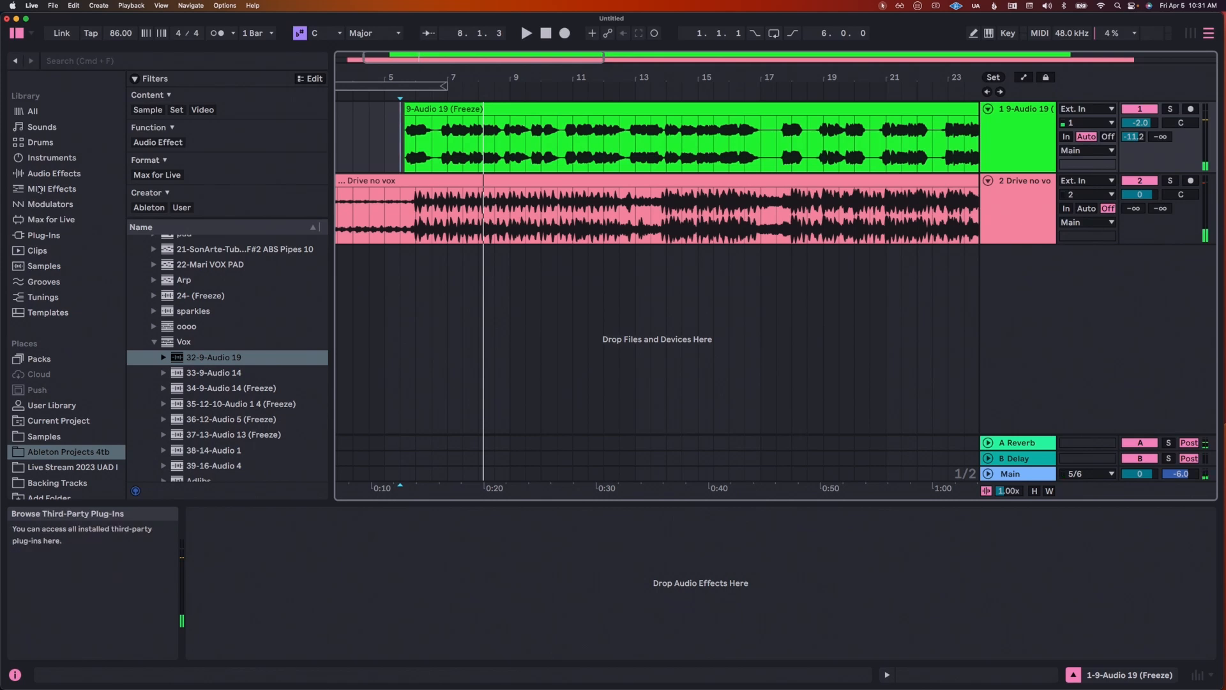
{"action": "left_click", "coordinate": [53, 173]}
{"action": "scroll", "coordinate": [172, 414], "scroll_direction": "down", "scroll_amount": 3}
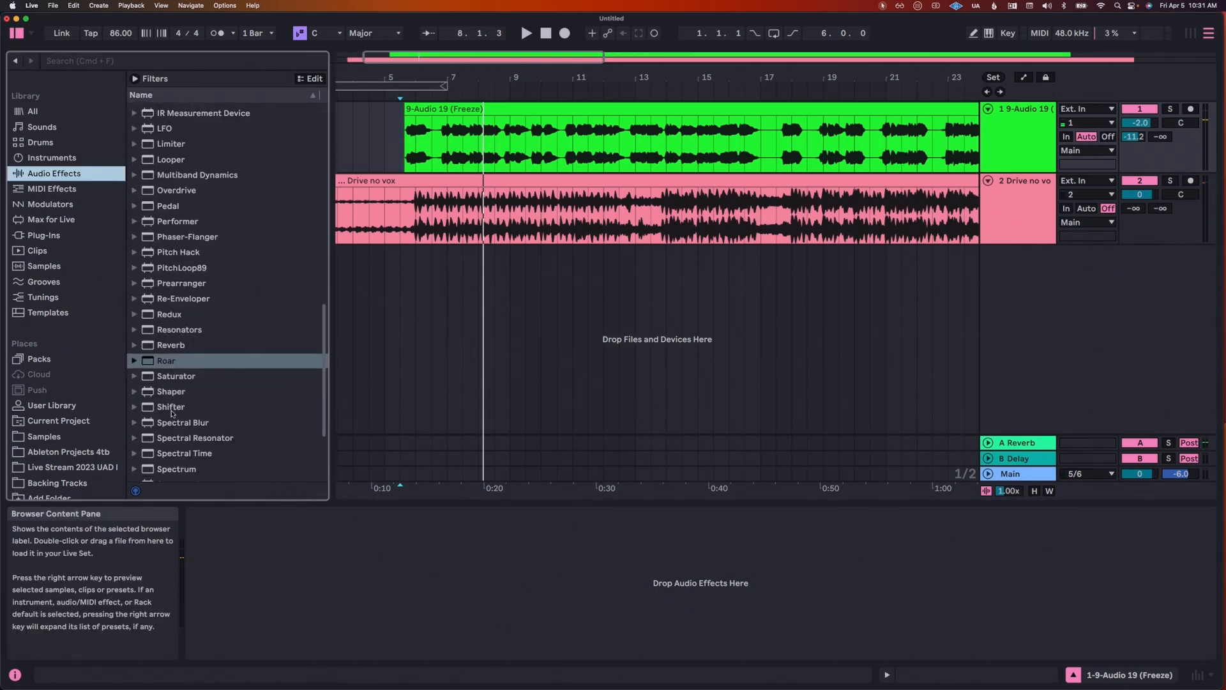
{"action": "left_click_drag", "start_coordinate": [170, 367], "coordinate": [494, 202]}
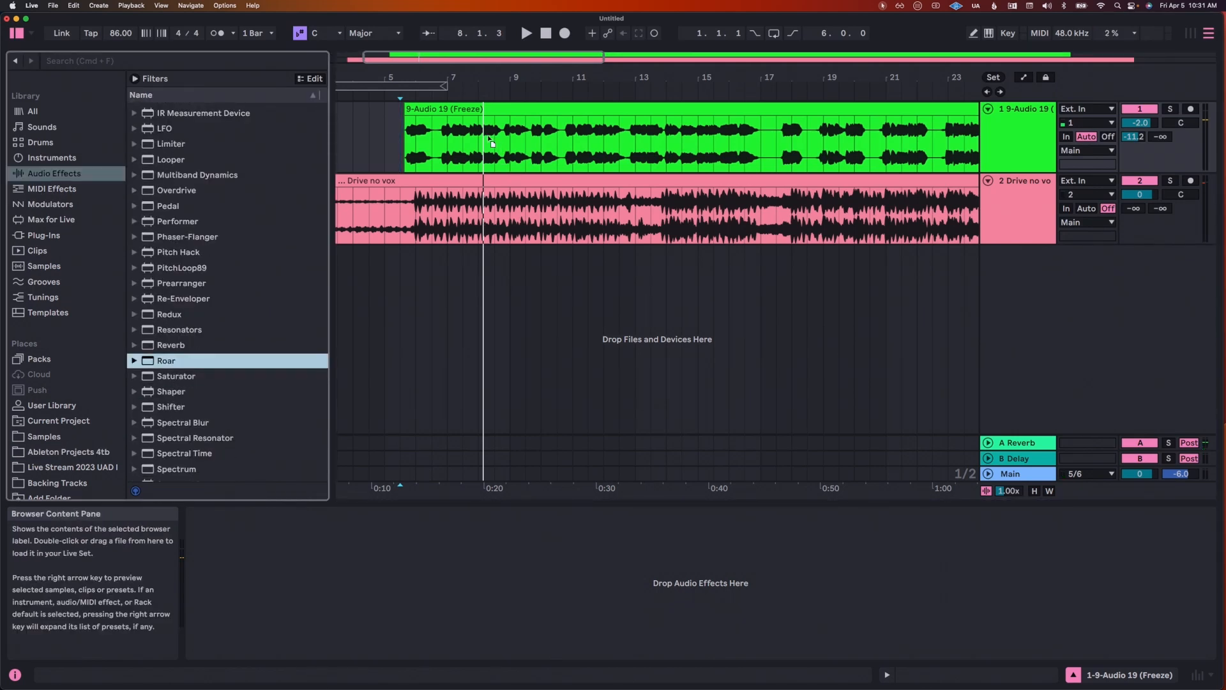
{"action": "left_click_drag", "start_coordinate": [492, 141], "coordinate": [491, 142]}
Step: Set Roar's Drive to 6.9 dB and the Stage 1 Amount to 24 % during playback
{"action": "key", "text": "space"}
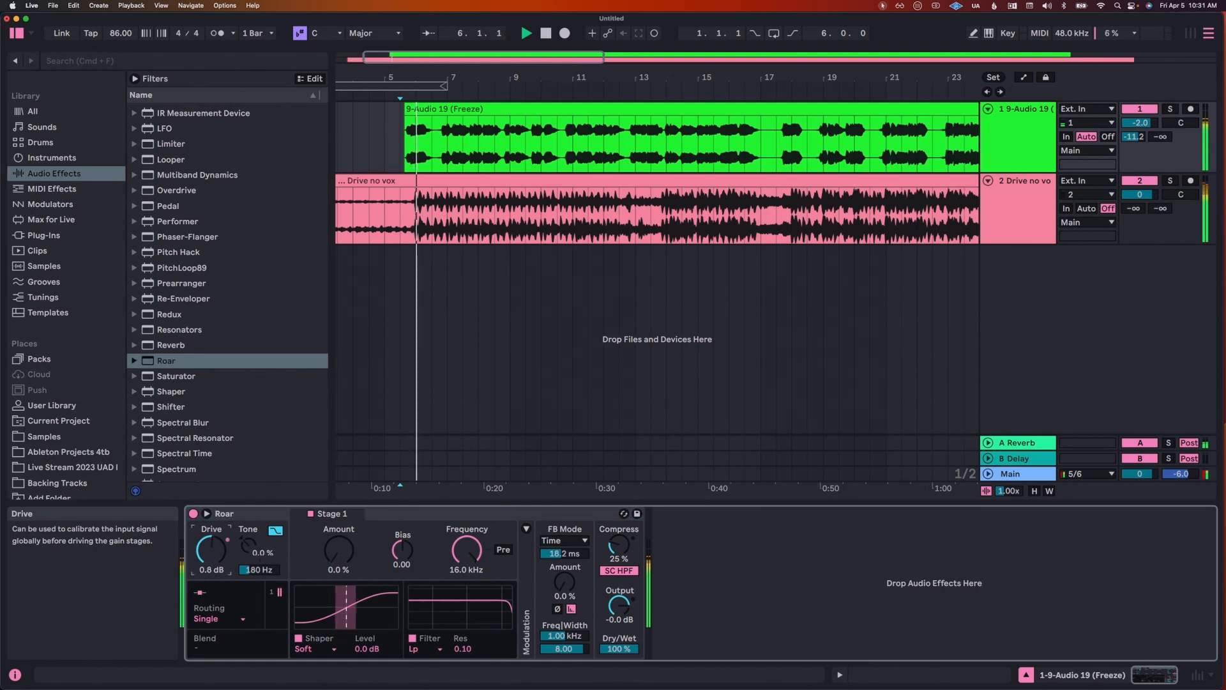
{"action": "left_click_drag", "start_coordinate": [211, 550], "coordinate": [211, 531]}
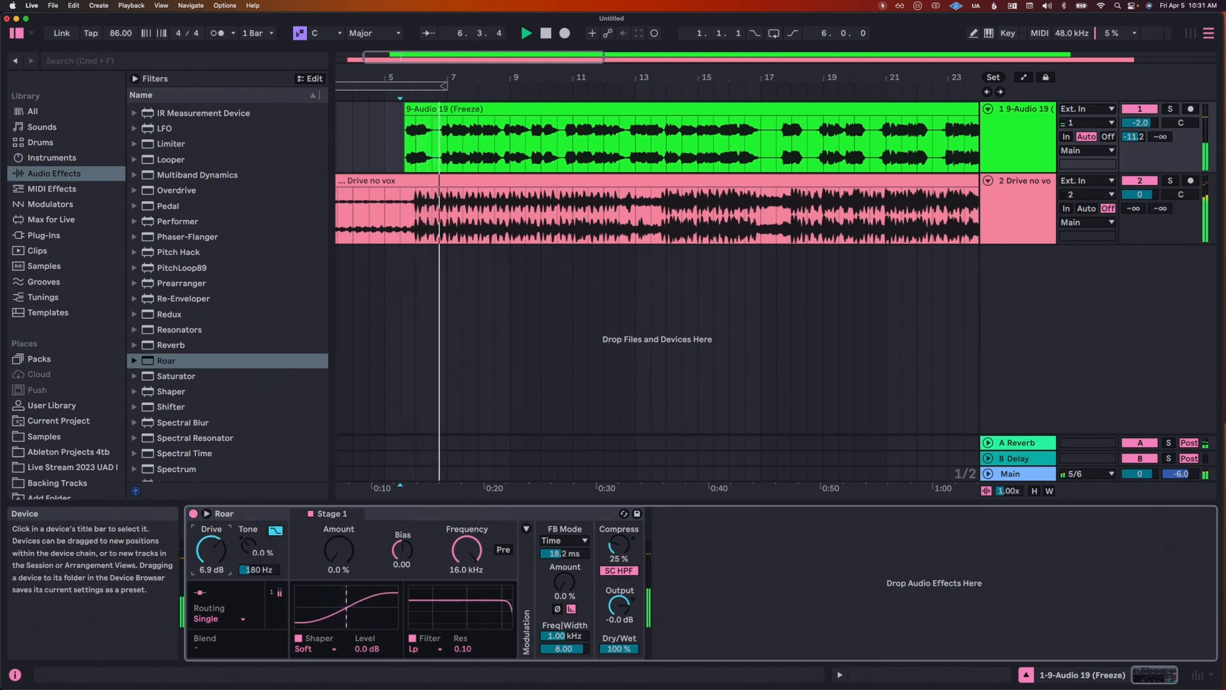
{"action": "left_click_drag", "start_coordinate": [338, 550], "coordinate": [338, 538]}
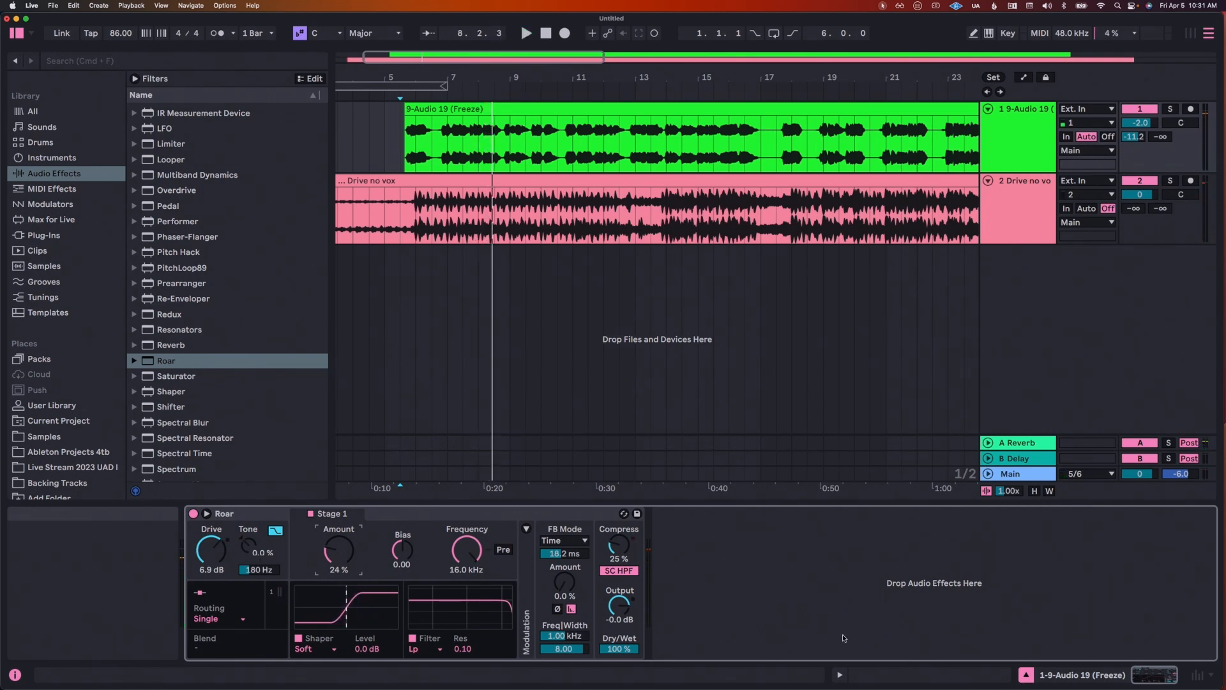
Step: Listen to the distorted vocal in the mix from its first phrase and from position 11.3.1
{"action": "key", "text": "space"}
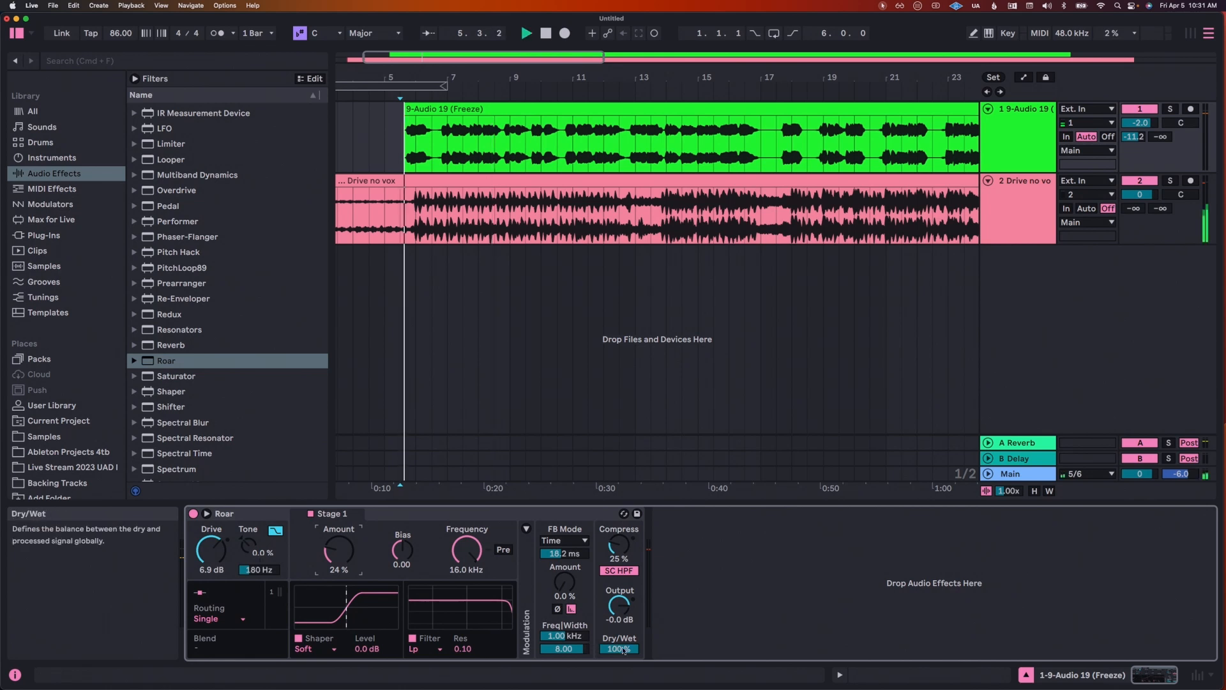
{"action": "left_click", "coordinate": [583, 141]}
{"action": "key", "text": "space"}
{"action": "key", "text": "space"}
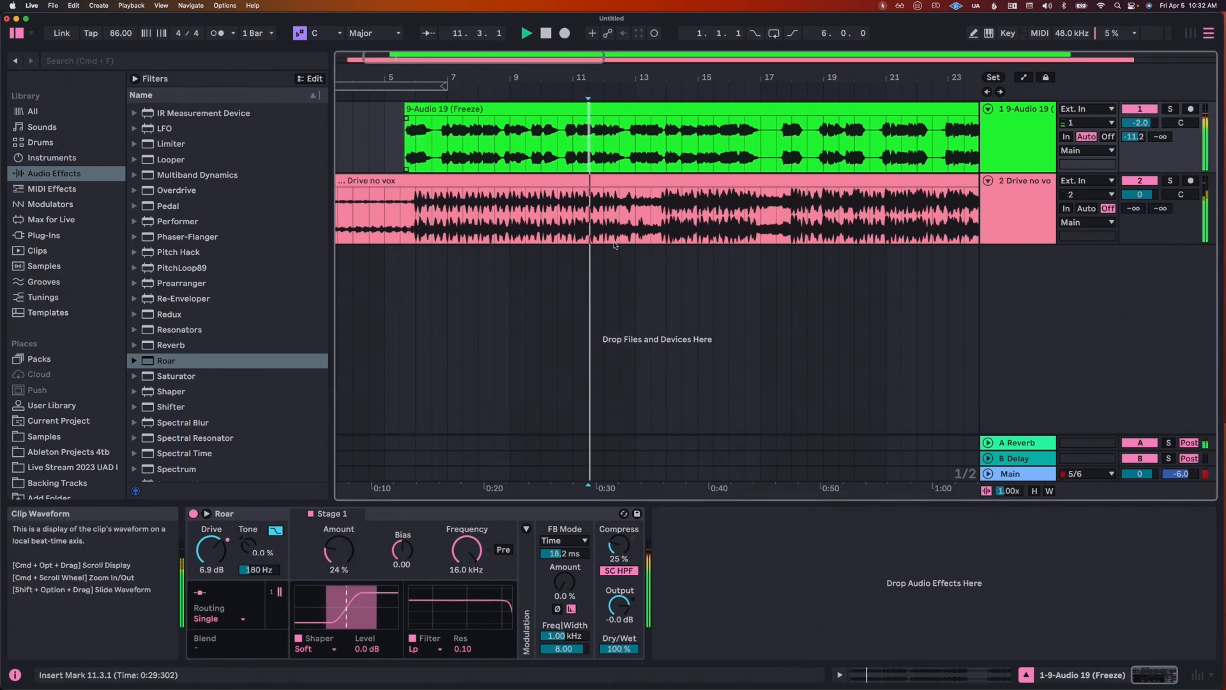
{"action": "key", "text": "space"}
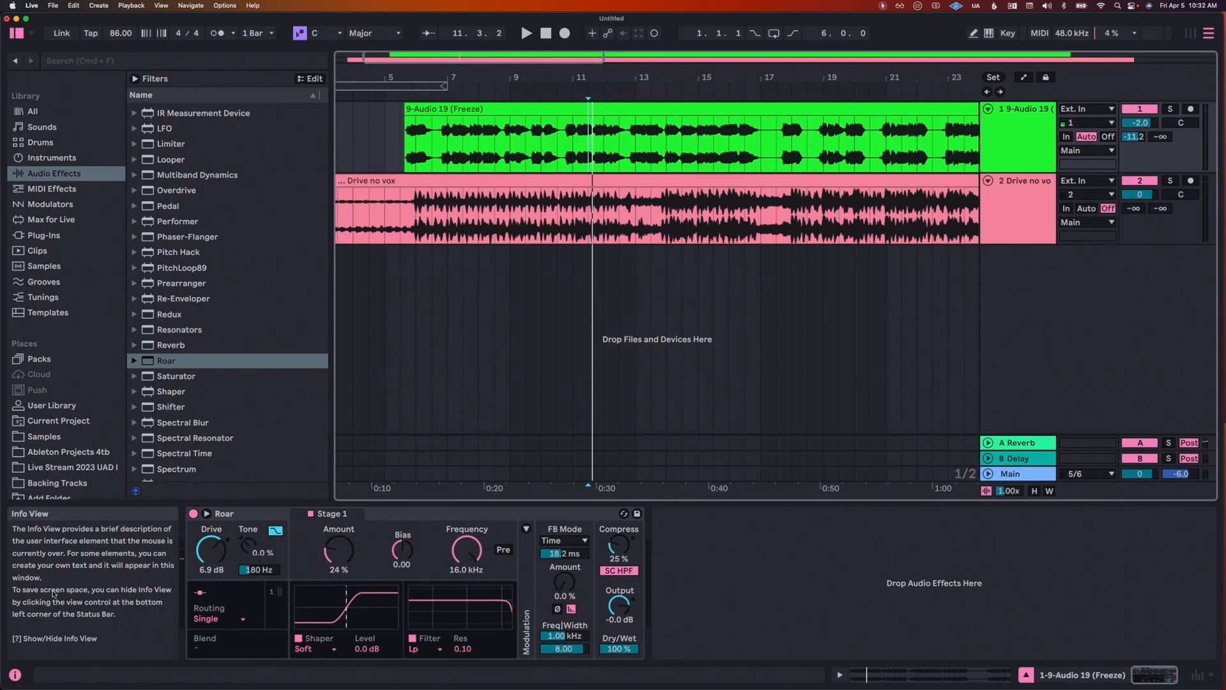
Step: Hide the Info View, group Roar into an Audio Effect Rack and show the rack's chain list
{"action": "key", "text": "shift+question"}
{"action": "left_click", "coordinate": [68, 512]}
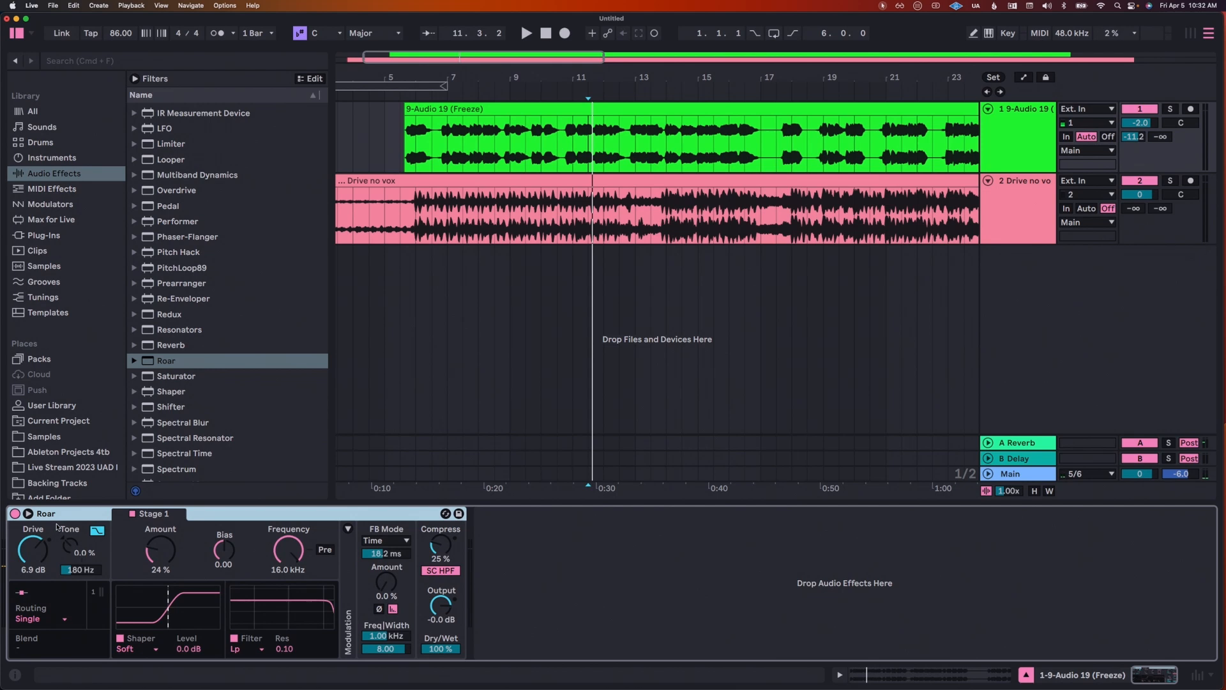
{"action": "key", "text": "super+g"}
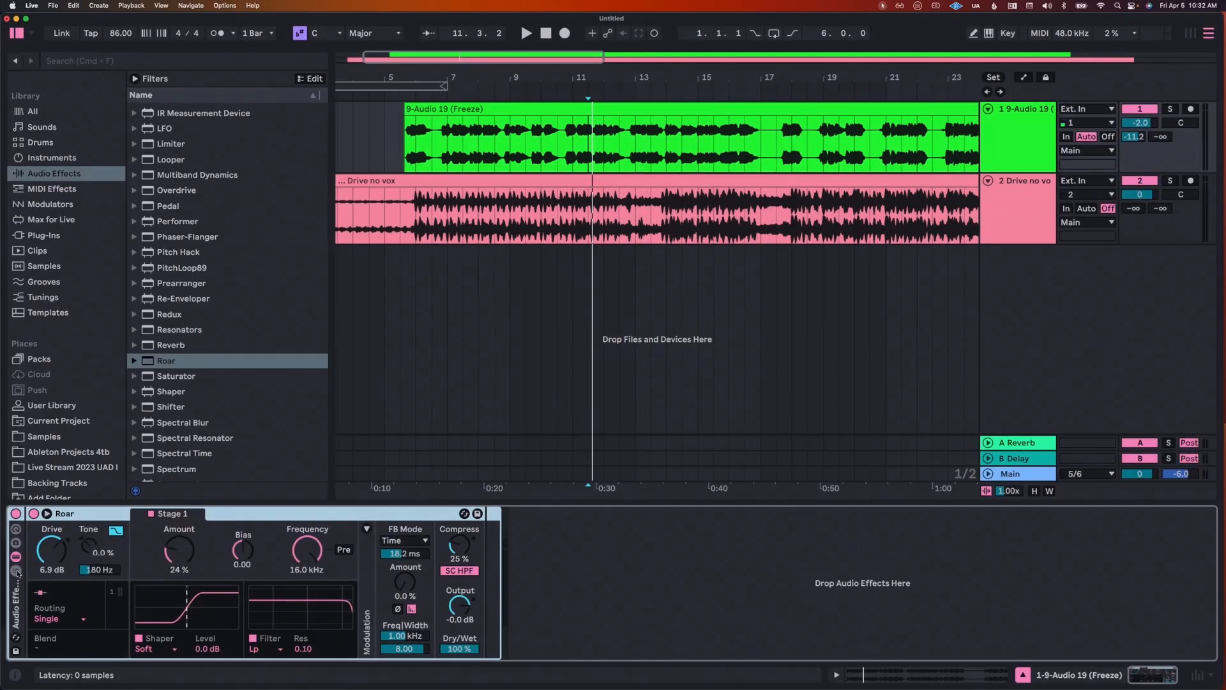
{"action": "left_click", "coordinate": [17, 571]}
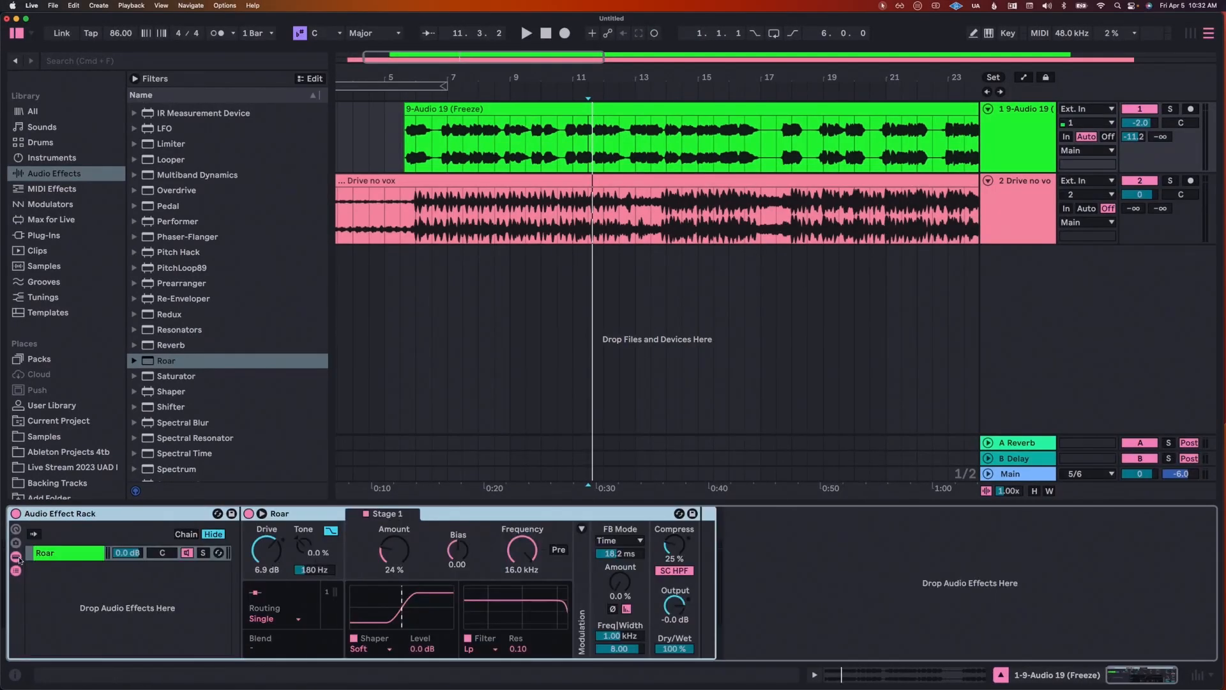
Step: Create a second, empty chain in the rack and name it "Dry"
{"action": "left_click", "coordinate": [62, 555]}
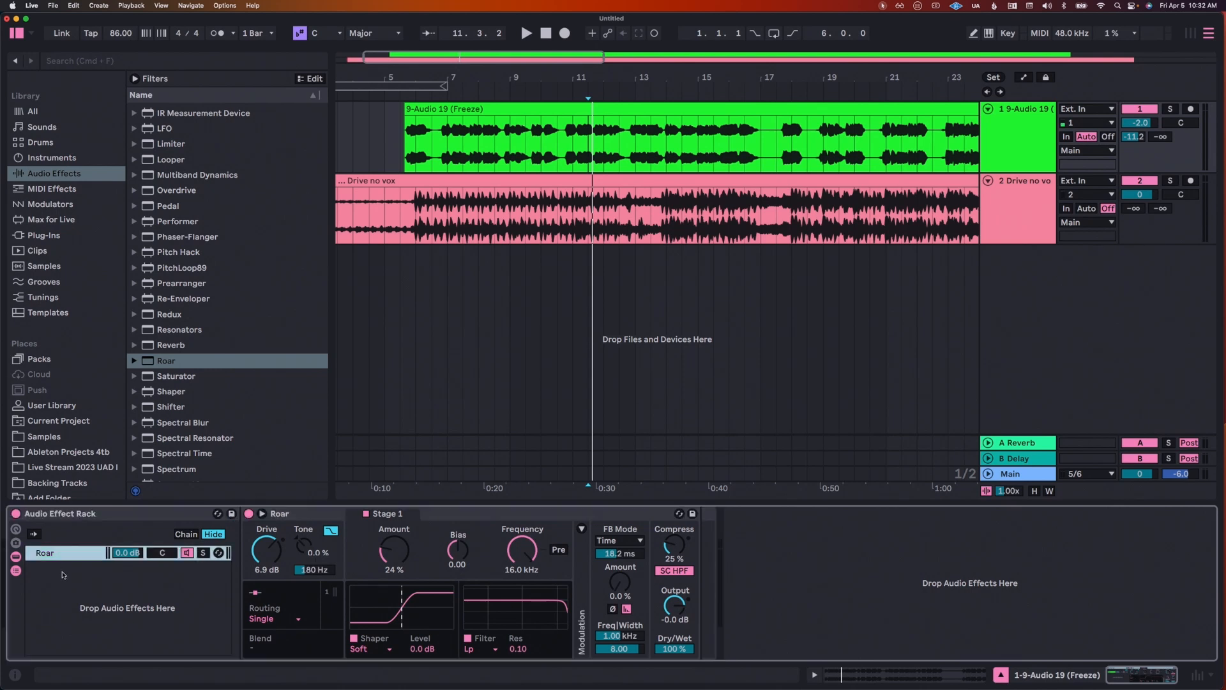
{"action": "right_click", "coordinate": [46, 575]}
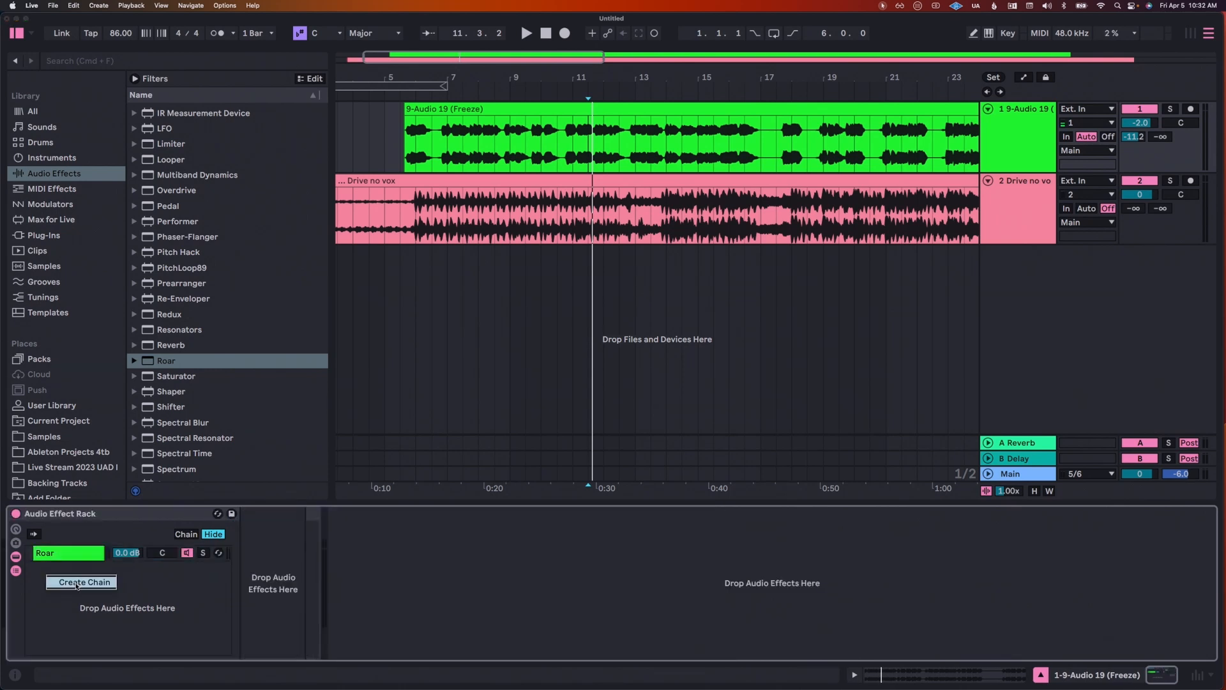
{"action": "left_click", "coordinate": [77, 582]}
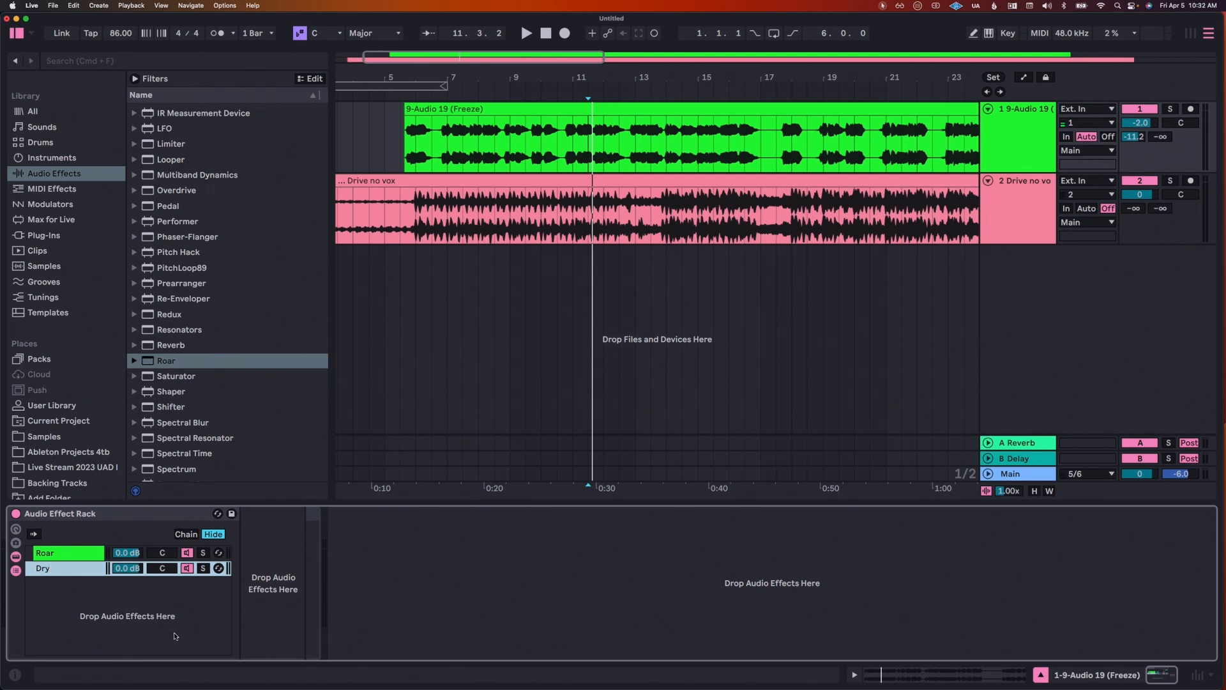
Step: Compare the Roar and Dry chains during playback by switching them on and off, leaving only the Roar chain active
{"action": "left_click", "coordinate": [85, 556]}
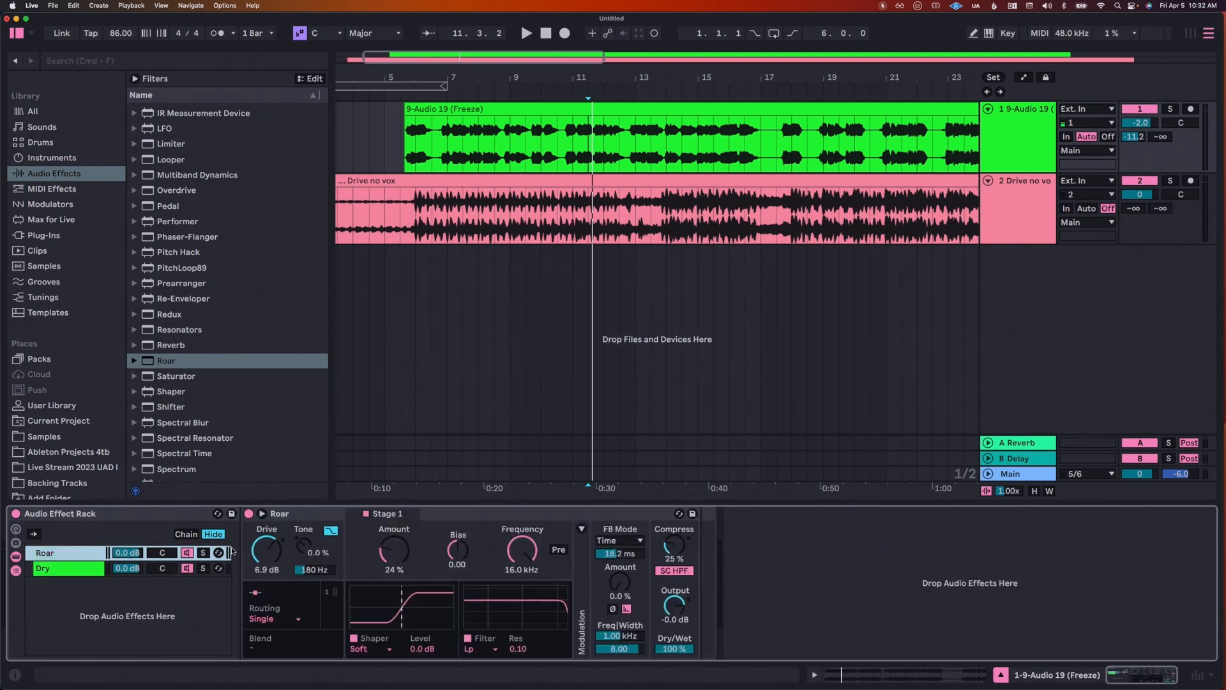
{"action": "key", "text": "space"}
{"action": "left_click", "coordinate": [187, 553]}
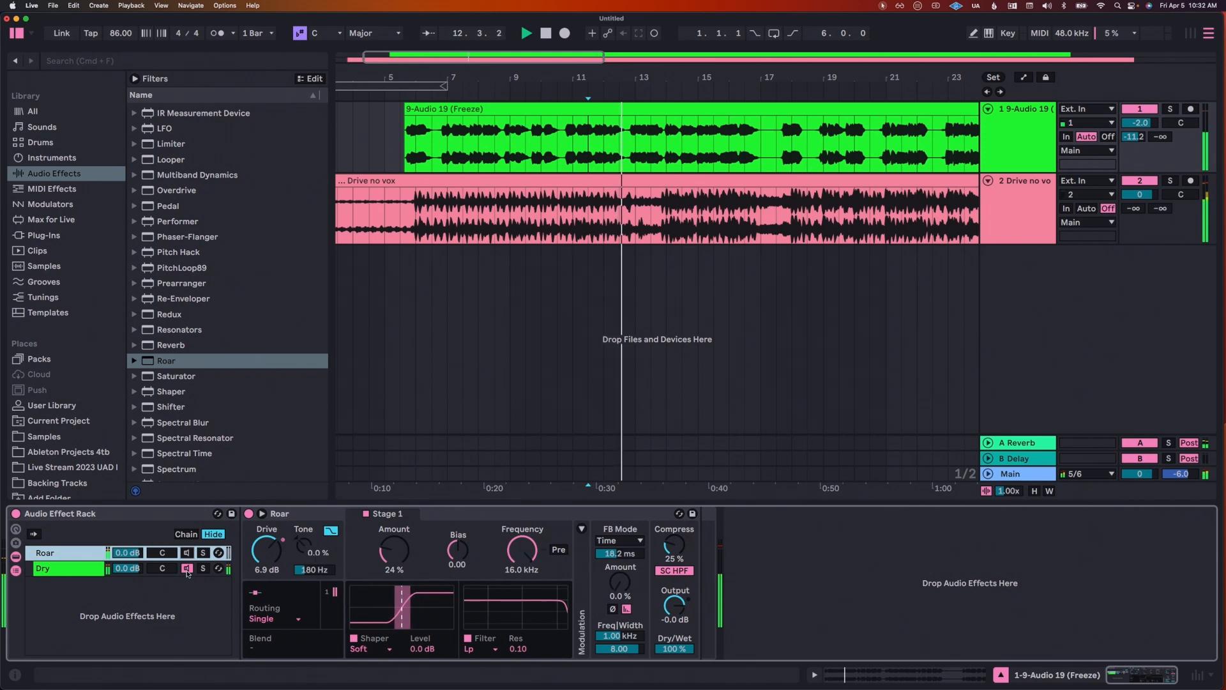
{"action": "left_click", "coordinate": [185, 567]}
{"action": "left_click", "coordinate": [186, 553]}
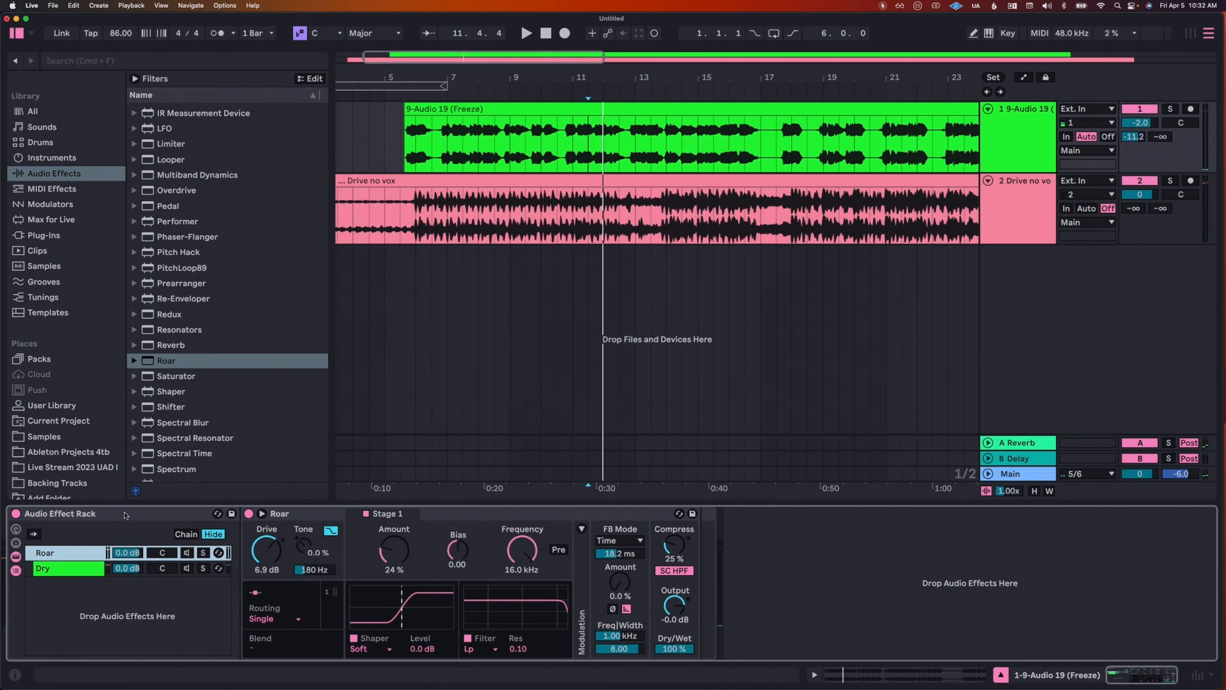
{"action": "left_click", "coordinate": [125, 514]}
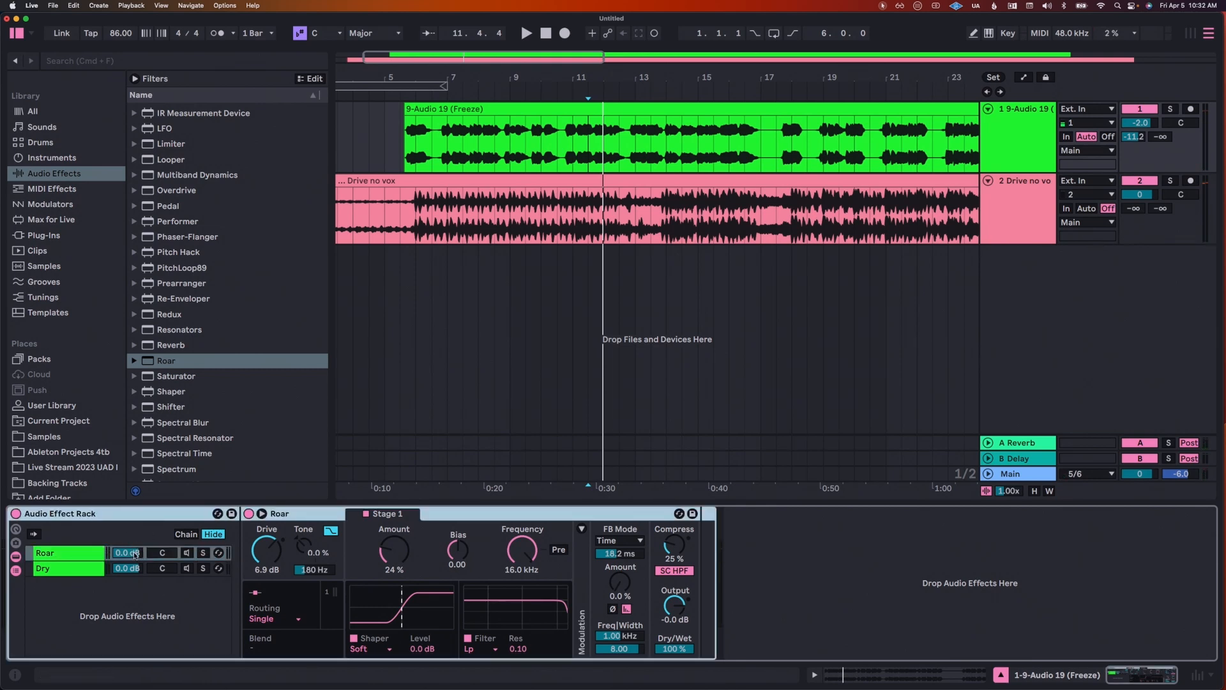
{"action": "left_click", "coordinate": [179, 556]}
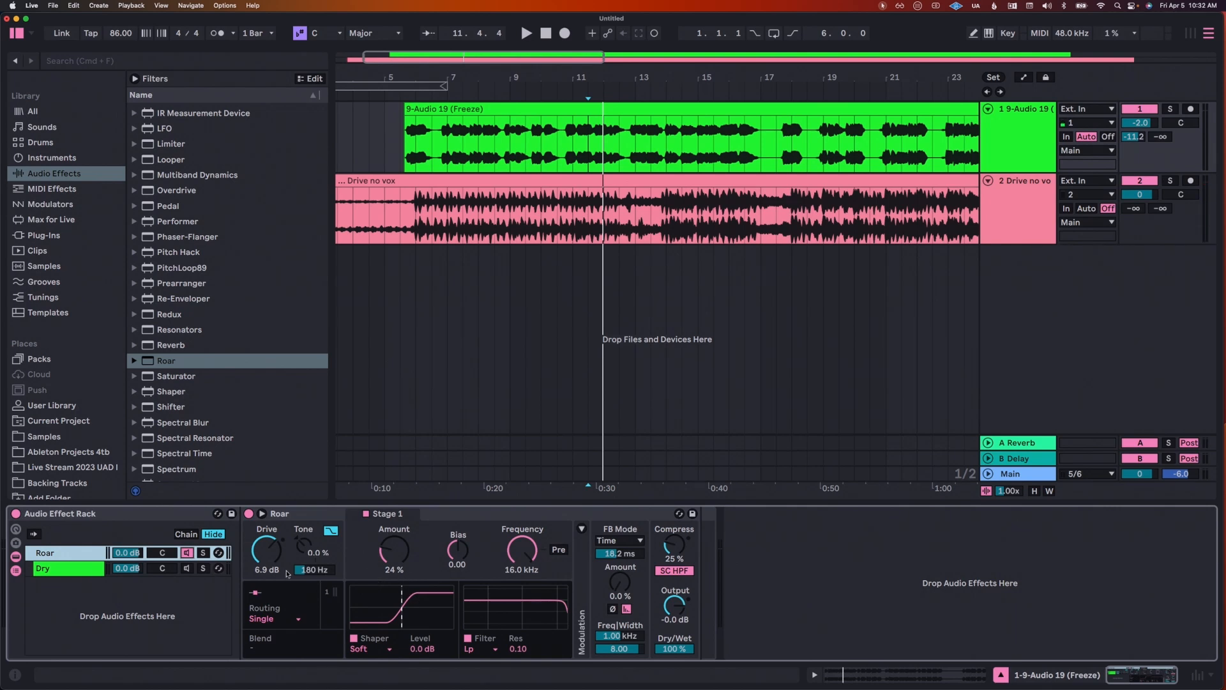
{"action": "key", "text": "space"}
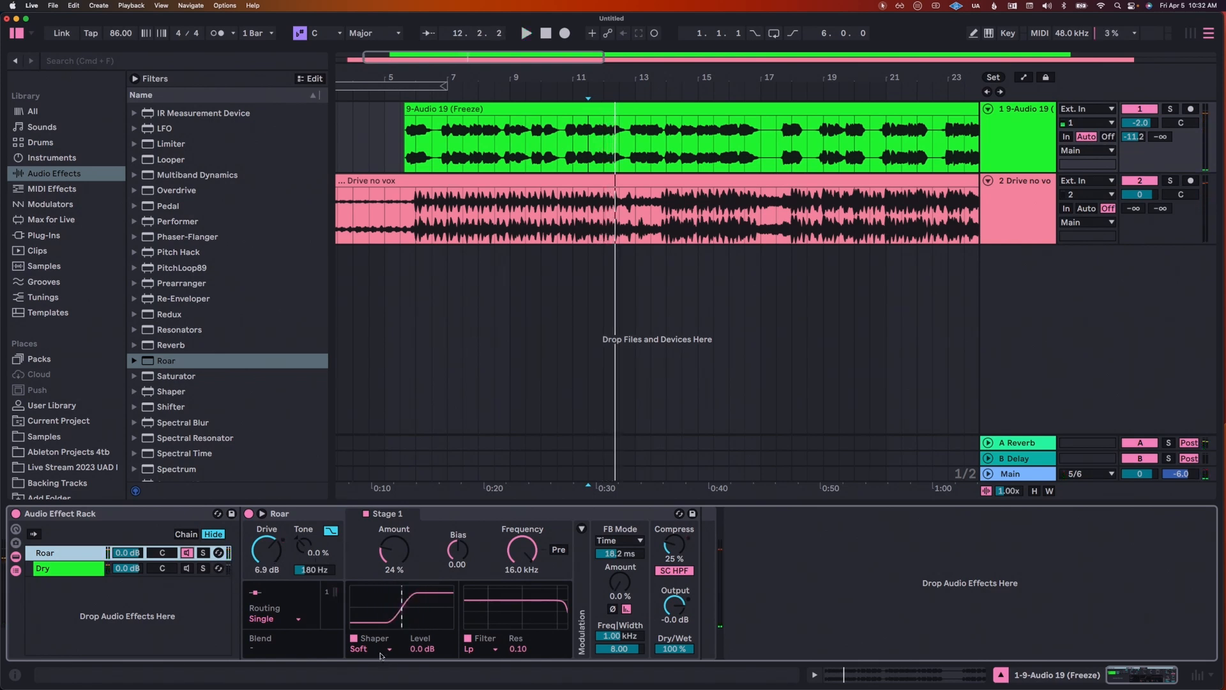
Step: Switch Roar's shaper to Bit Crusher and raise the Stage 1 Amount to 54 % while listening
{"action": "left_click", "coordinate": [379, 650]}
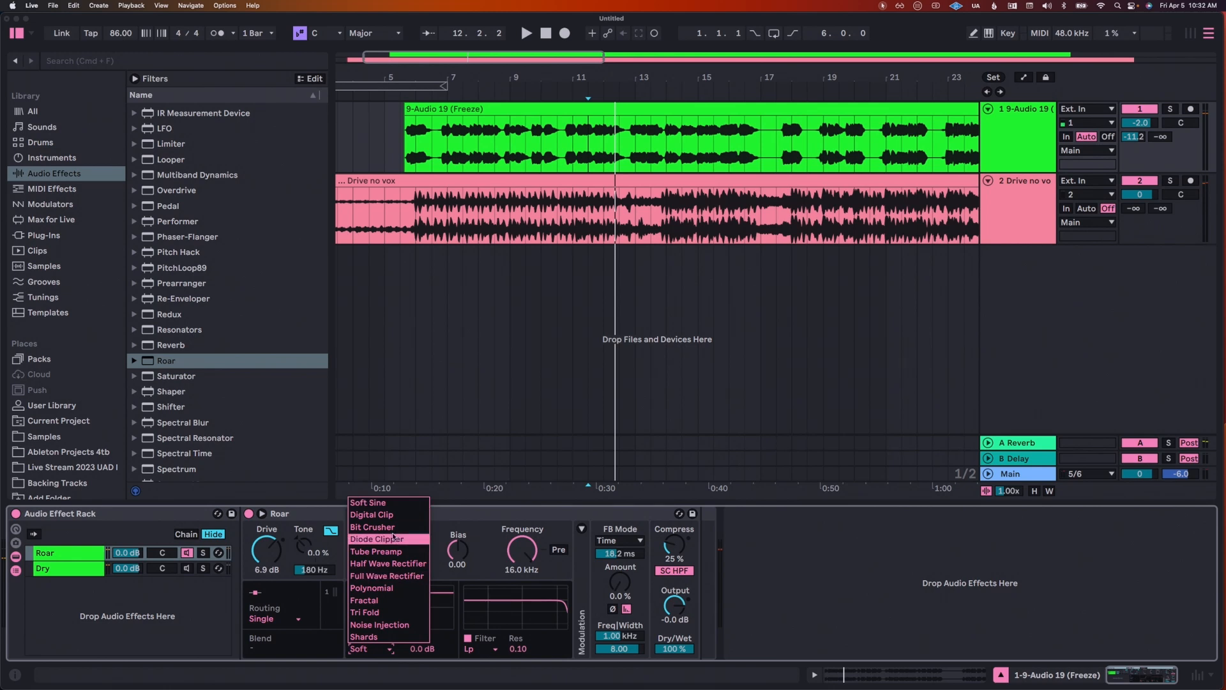
{"action": "left_click", "coordinate": [383, 527]}
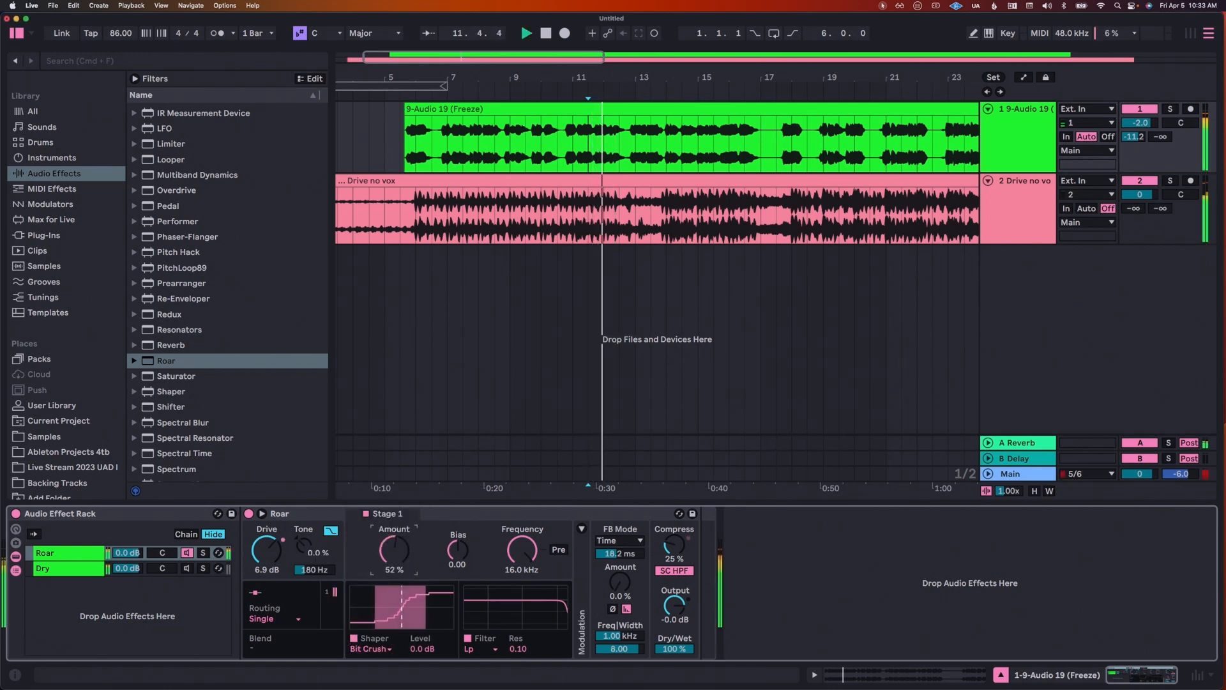
{"action": "left_click_drag", "start_coordinate": [394, 549], "coordinate": [397, 555]}
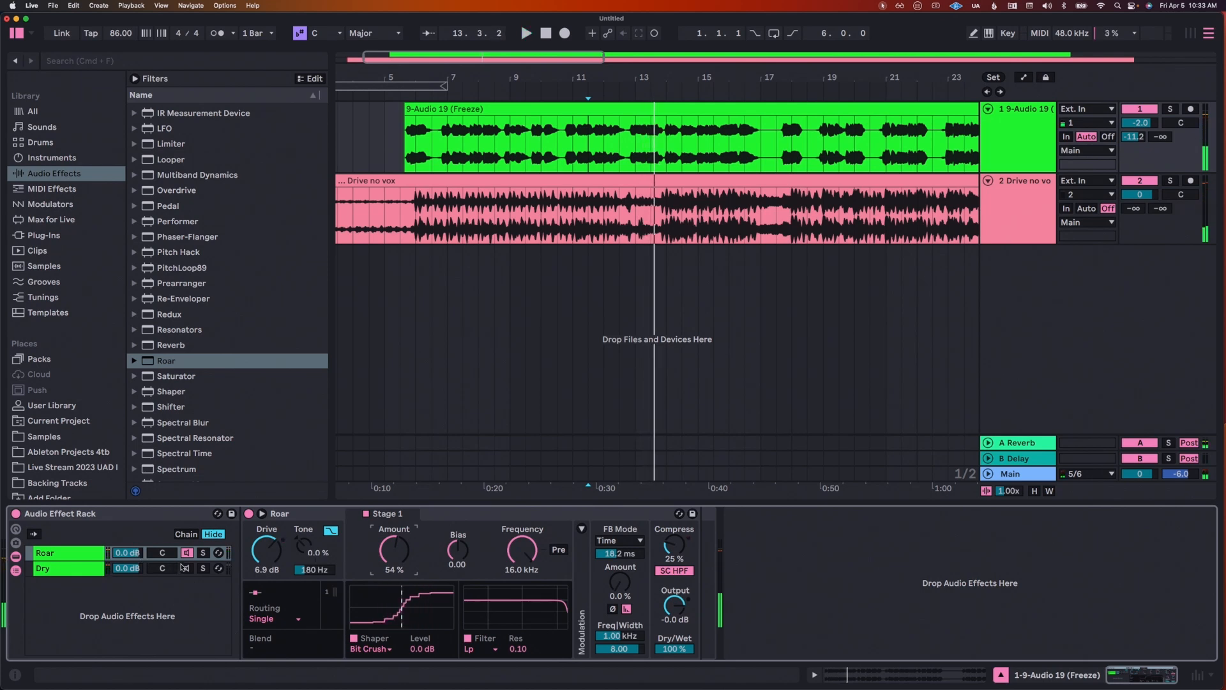
Step: Turn the Dry chain back on, blend the Roar chain in from silence to -8.7 dB, and solo the vocal track during playback
{"action": "left_click", "coordinate": [186, 569]}
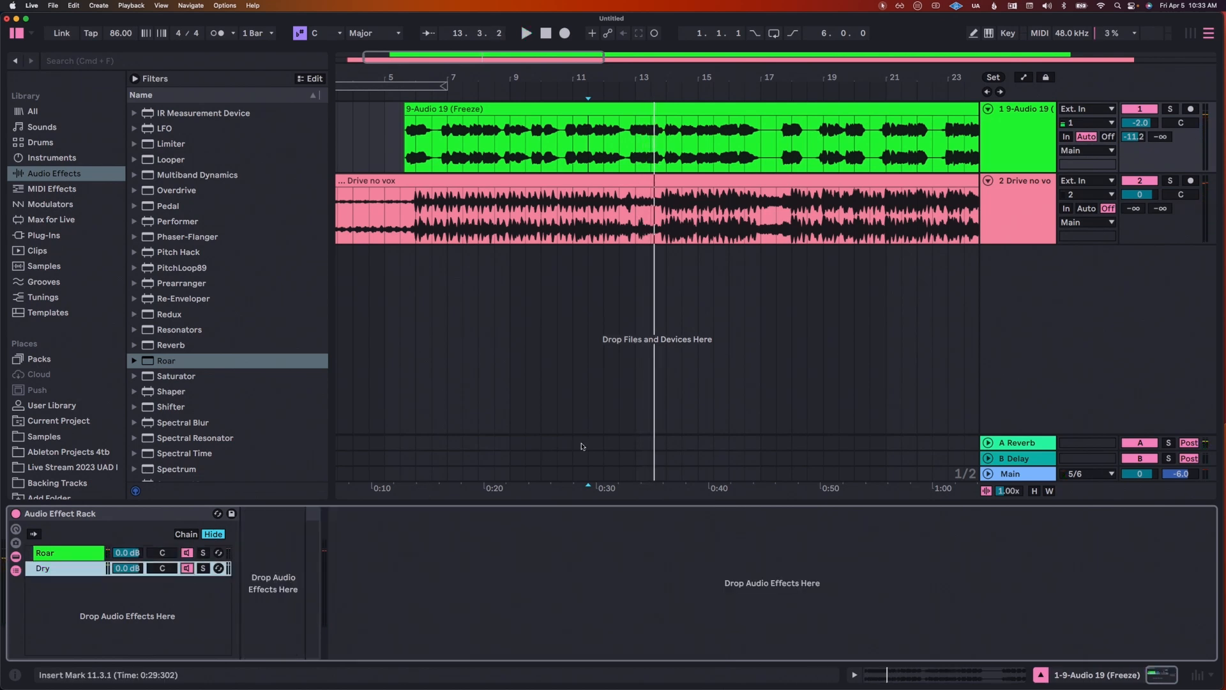
{"action": "left_click", "coordinate": [116, 553]}
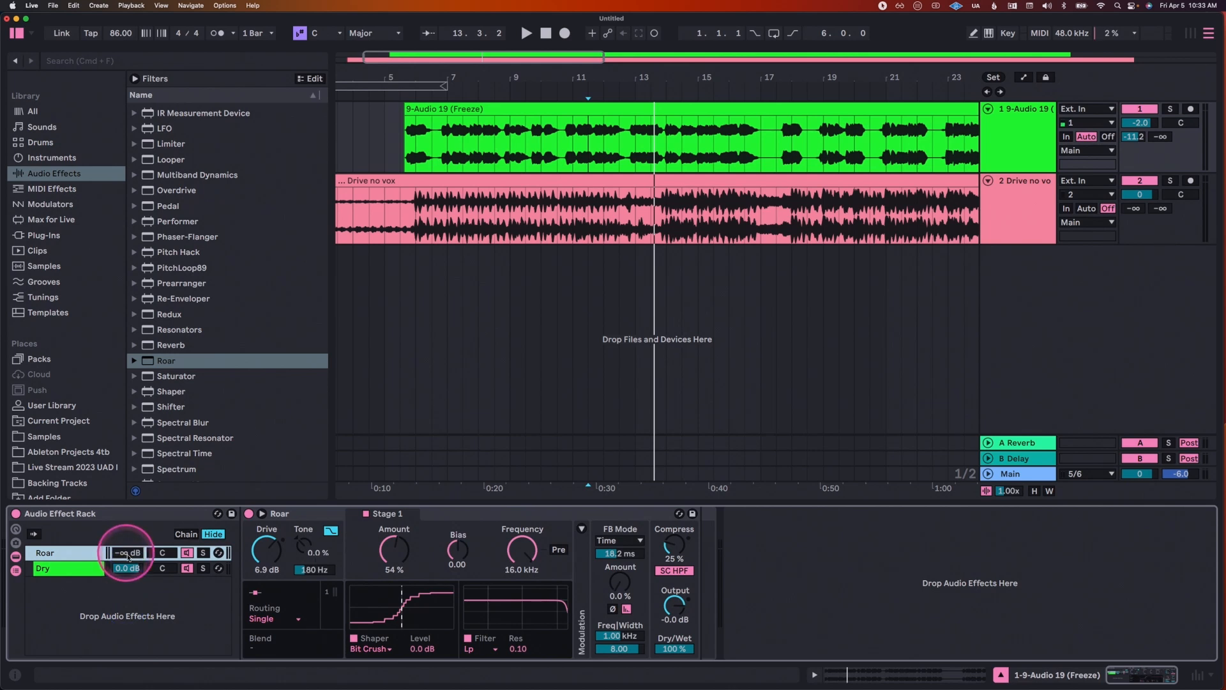
{"action": "key", "text": "space"}
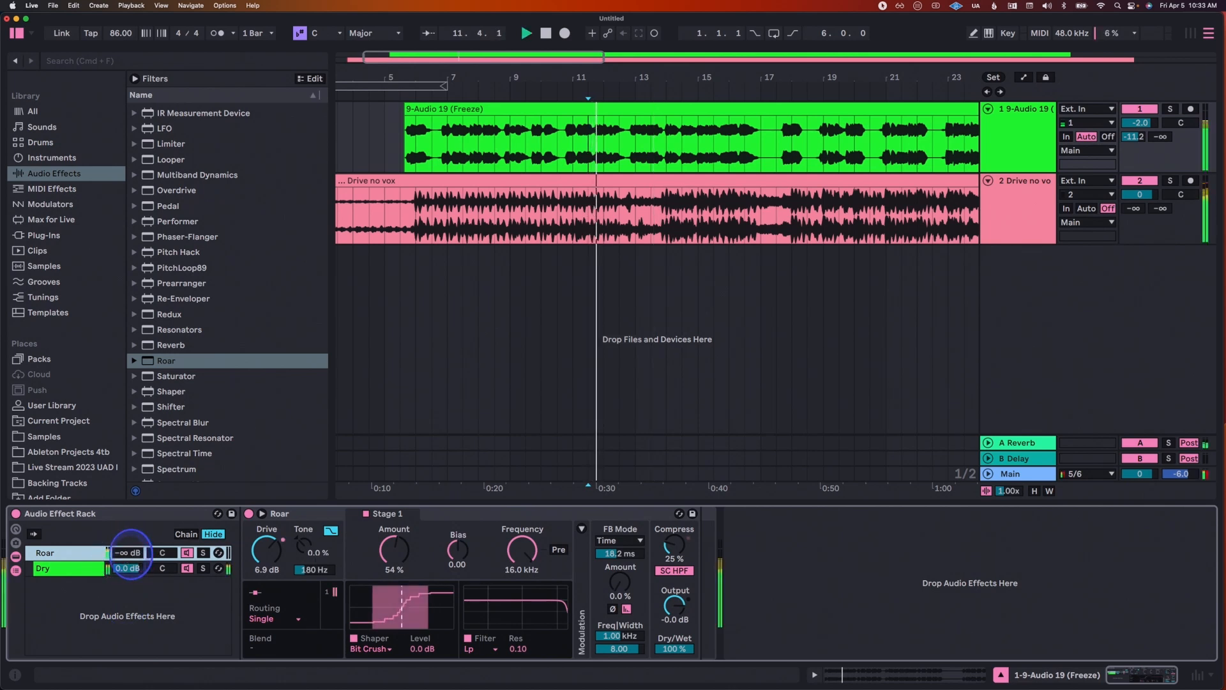
{"action": "left_click_drag", "start_coordinate": [124, 558], "coordinate": [135, 550]}
{"action": "left_click", "coordinate": [1168, 113]}
{"action": "key", "text": "space"}
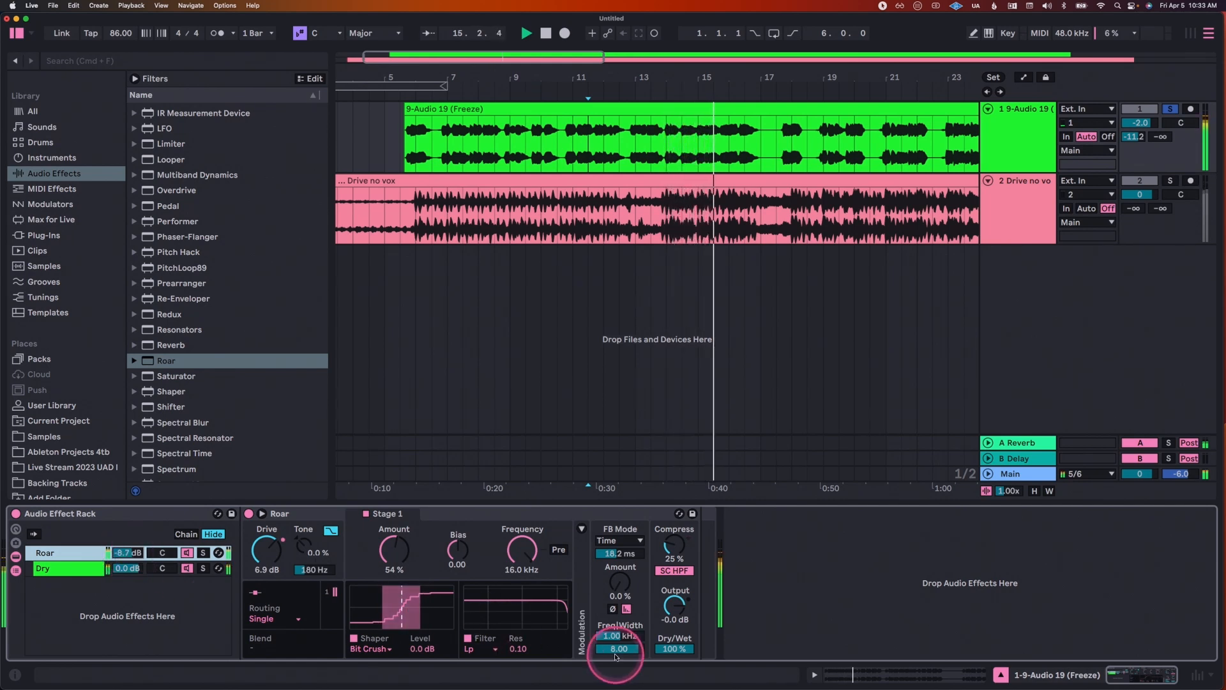
{"action": "key", "text": "space"}
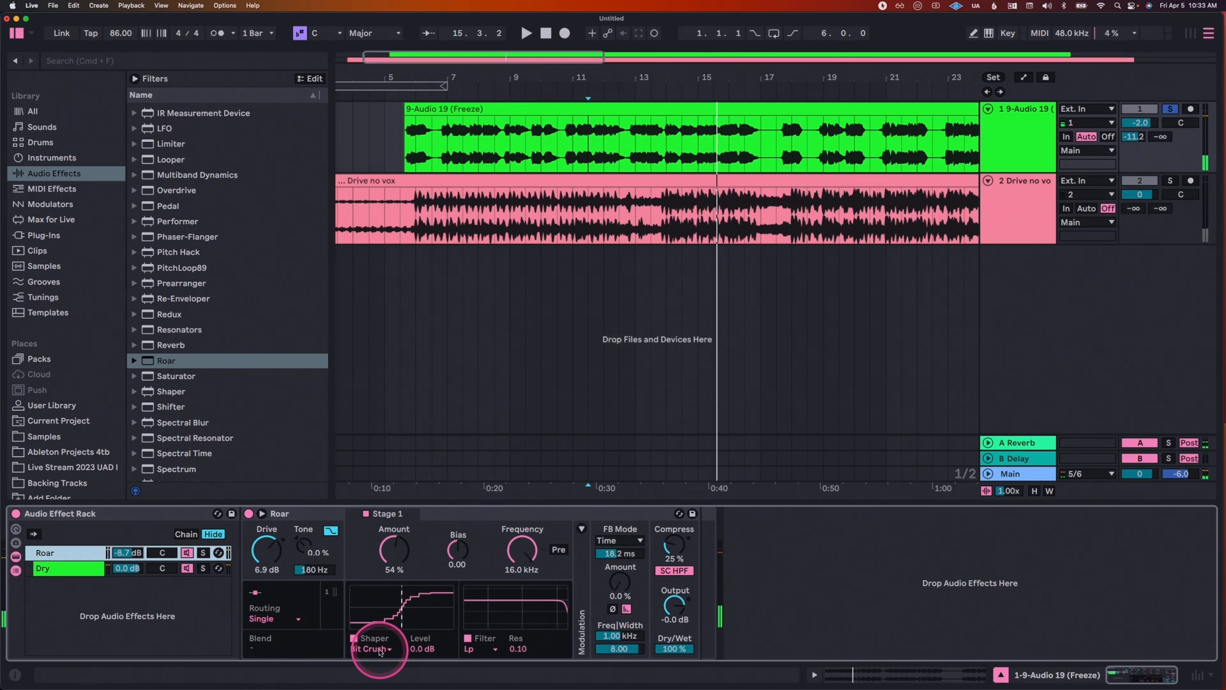
Step: Set Roar's shaper to Soft Sine and lower the Roar chain's volume to -14.0 dB during playback
{"action": "left_click", "coordinate": [381, 648]}
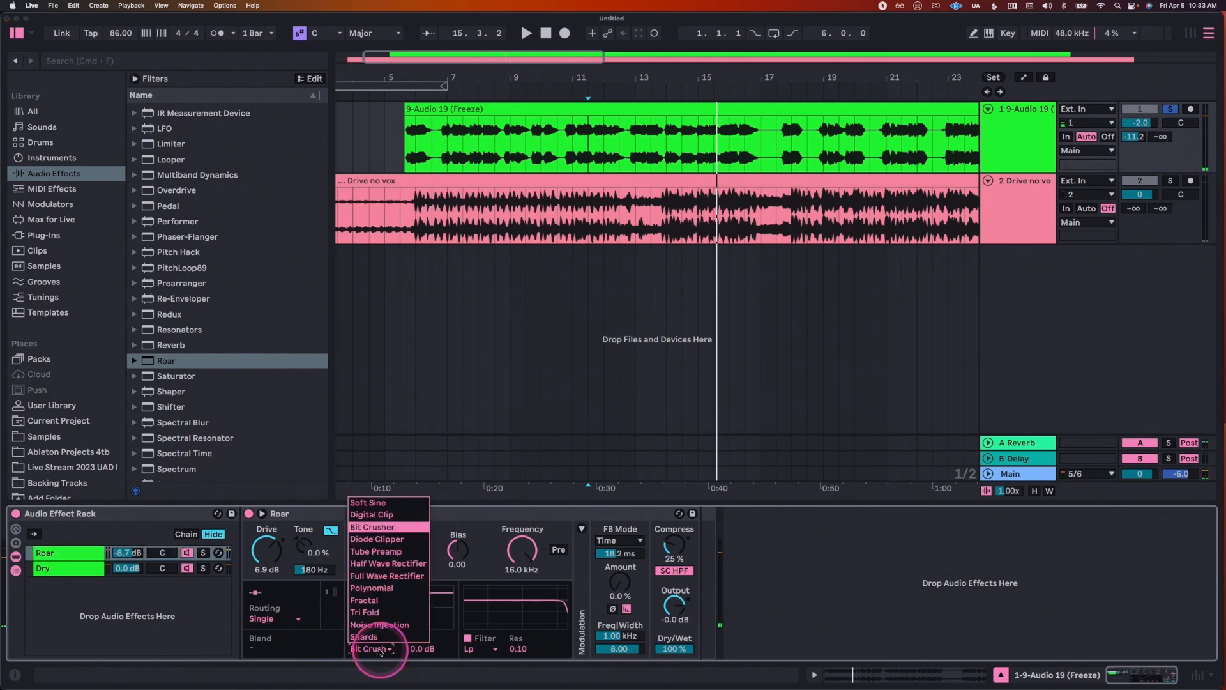
{"action": "left_click", "coordinate": [379, 504]}
{"action": "key", "text": "space"}
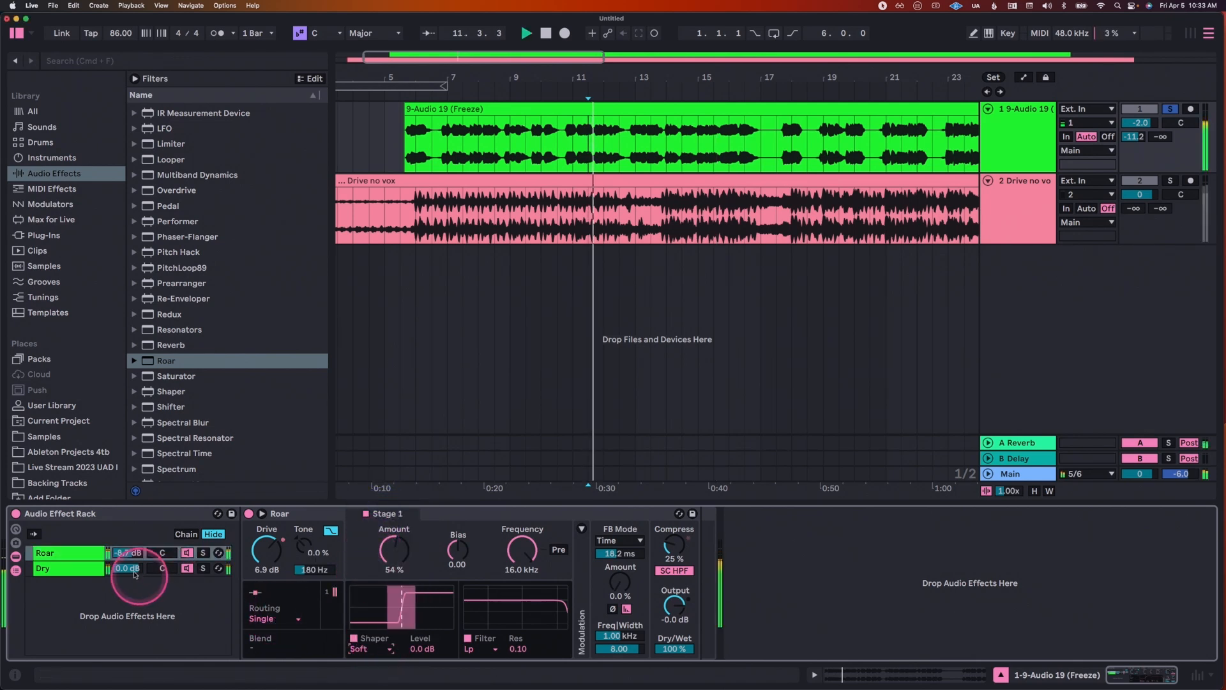
{"action": "left_click", "coordinate": [137, 551]}
{"action": "left_click_drag", "start_coordinate": [137, 551], "coordinate": [137, 553]}
{"action": "left_click", "coordinate": [267, 650]}
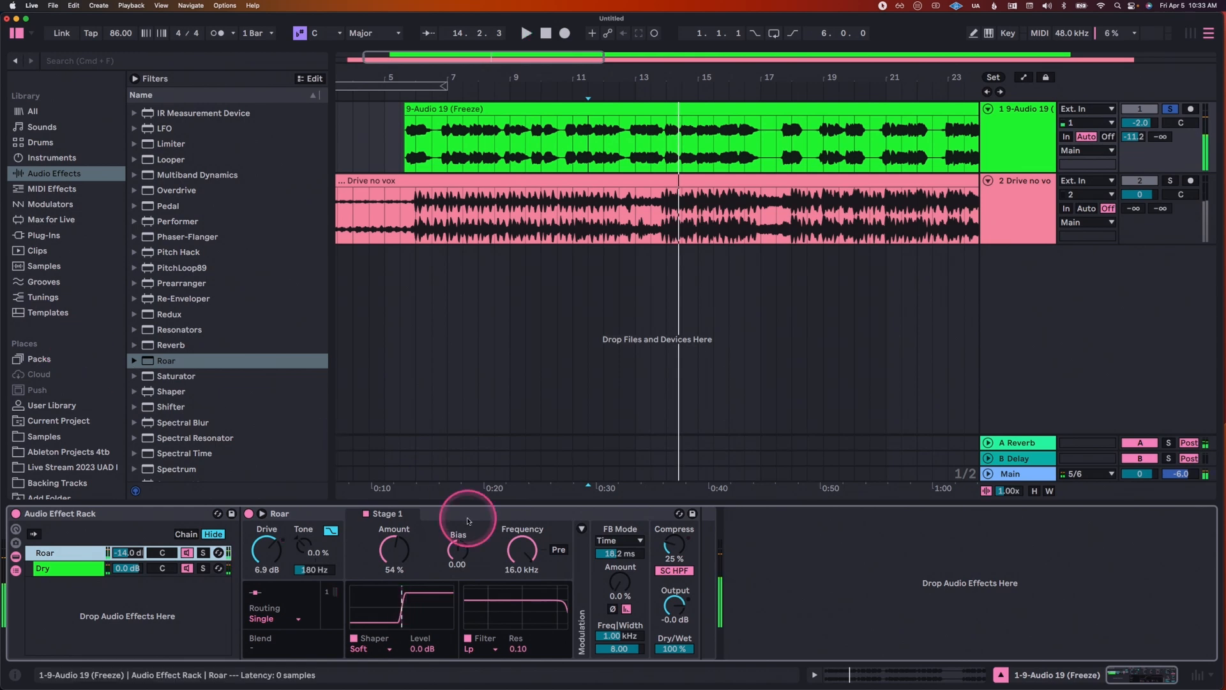
Step: Unsolo the vocal and listen in the mix from 15.3.1 and from bar 7, toggling the Roar chain to compare
{"action": "left_click", "coordinate": [713, 335]}
{"action": "key", "text": "space"}
{"action": "left_click", "coordinate": [1170, 109]}
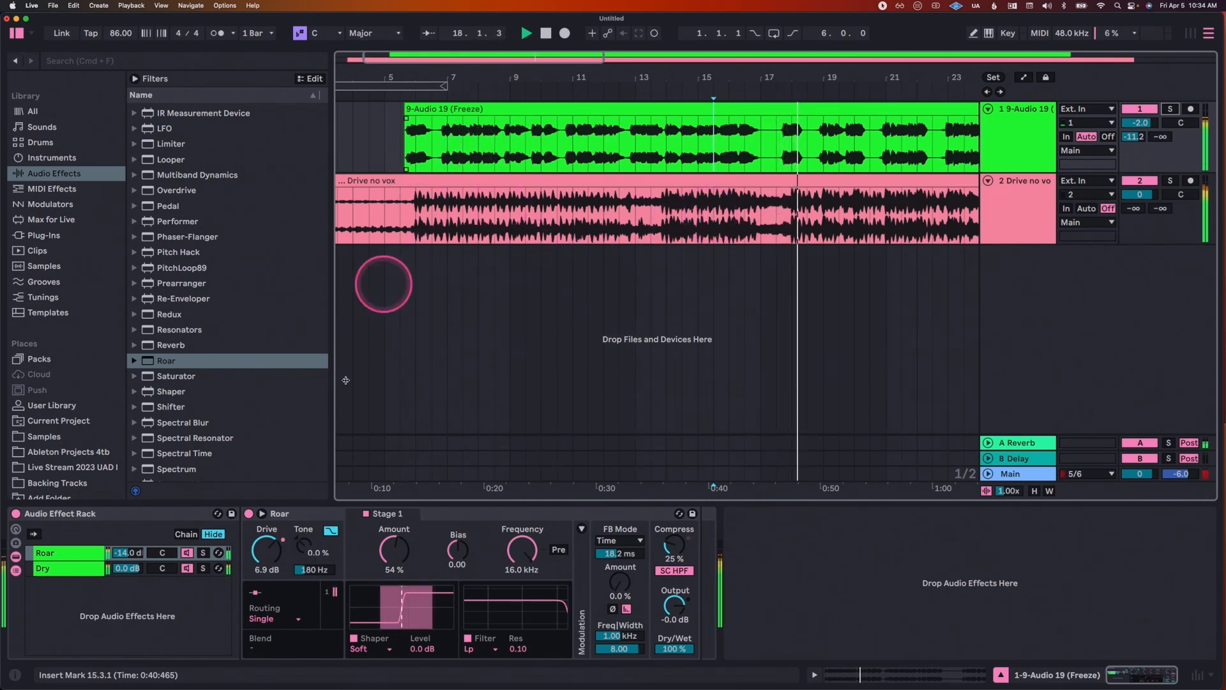
{"action": "left_click", "coordinate": [447, 124]}
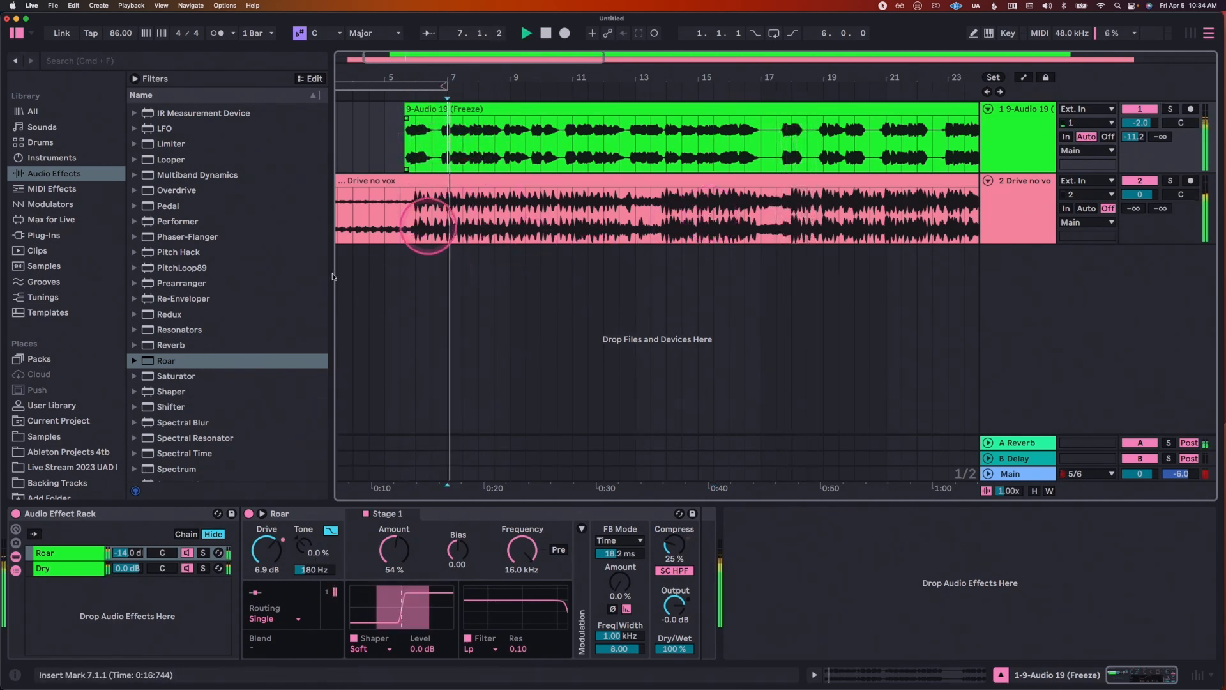
{"action": "left_click", "coordinate": [186, 553]}
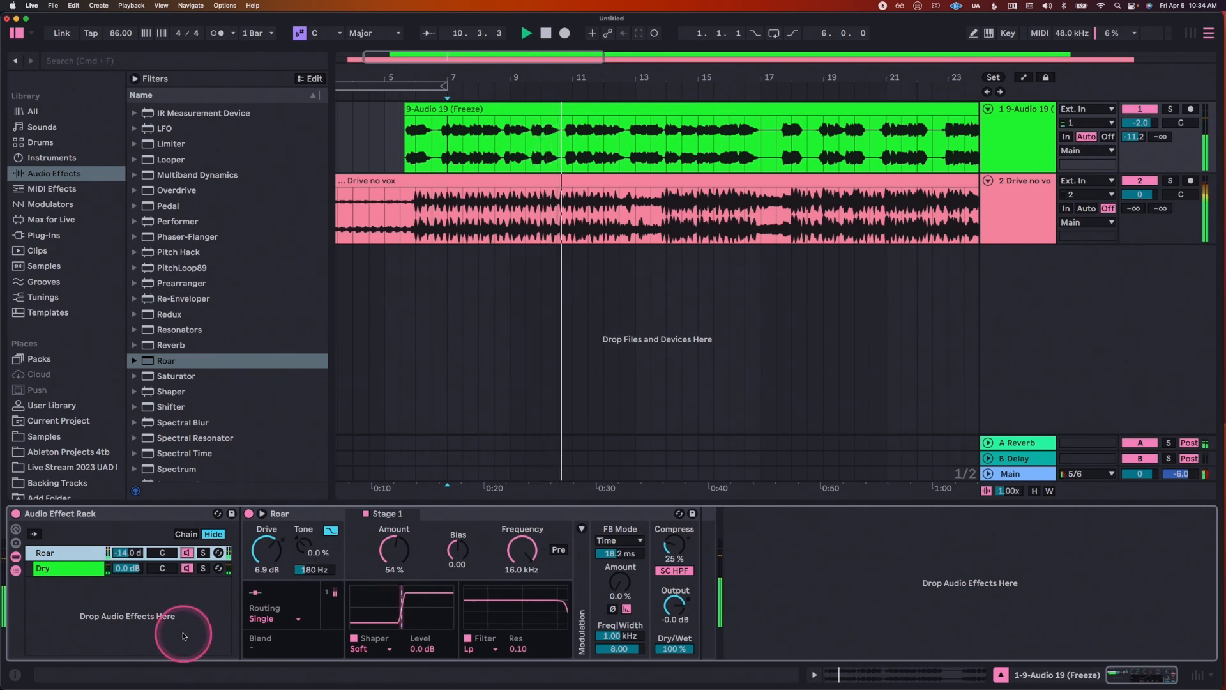
Step: Find the Delay audio effect in the browser and insert it before Roar in the Roar chain
{"action": "scroll", "coordinate": [171, 304], "scroll_direction": "up", "scroll_amount": 10}
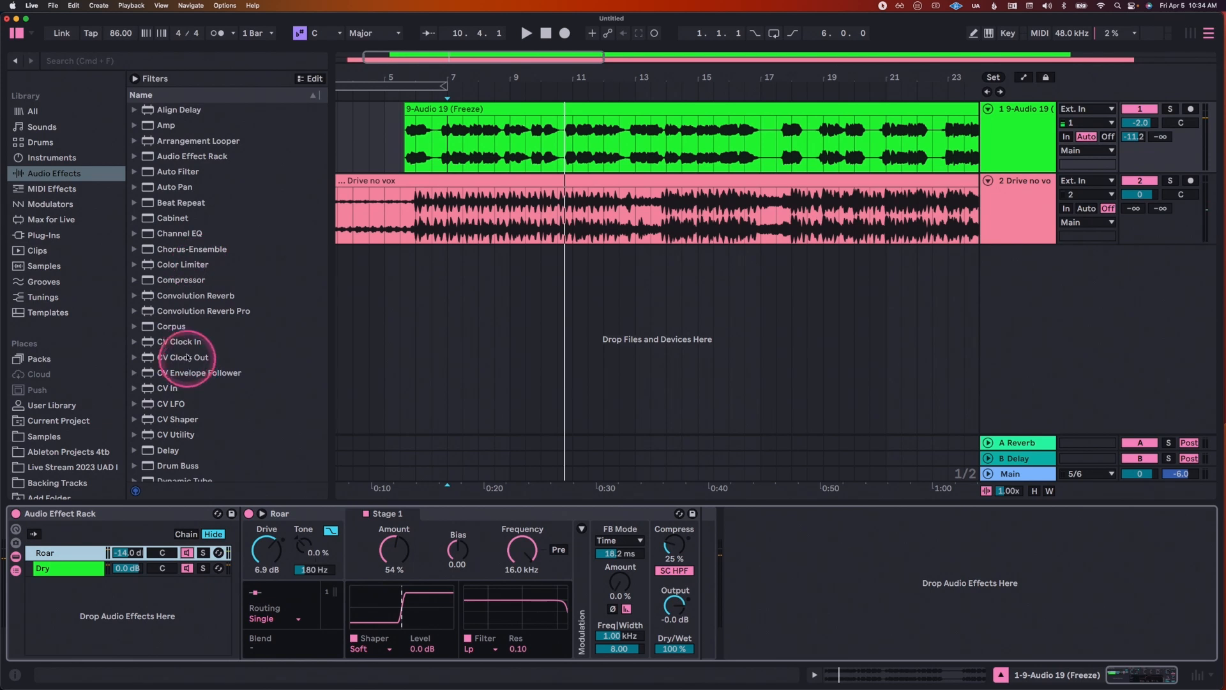
{"action": "scroll", "coordinate": [191, 303], "scroll_direction": "down", "scroll_amount": 5}
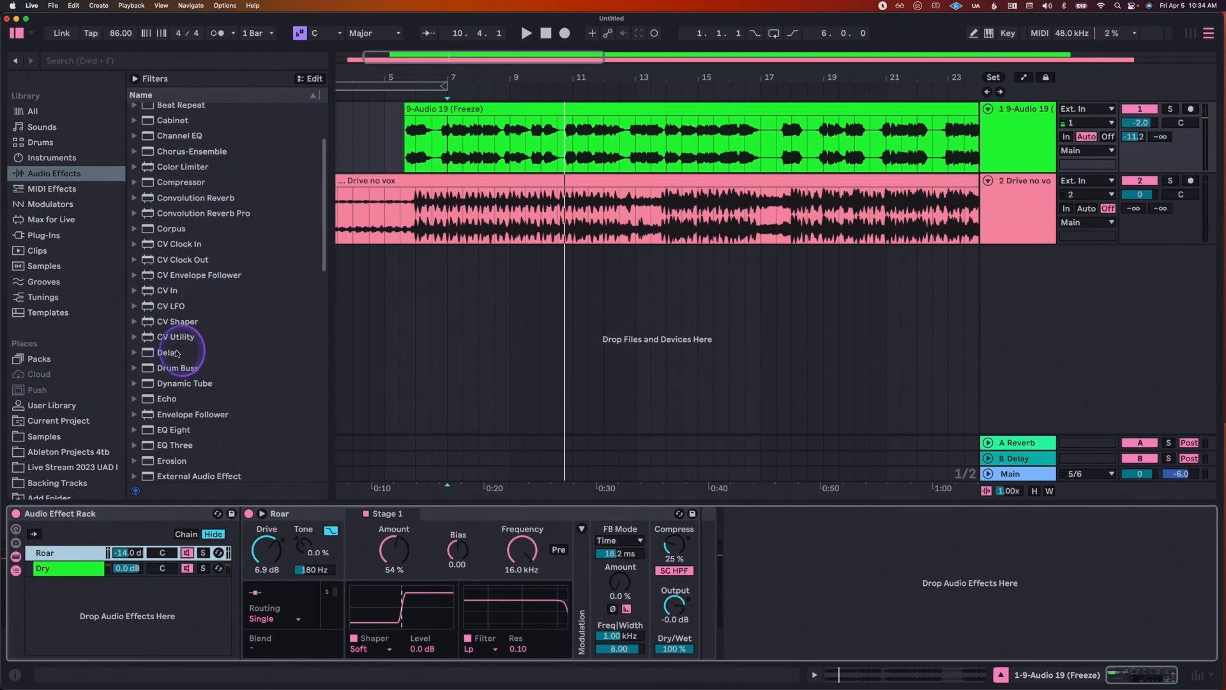
{"action": "left_click", "coordinate": [160, 355]}
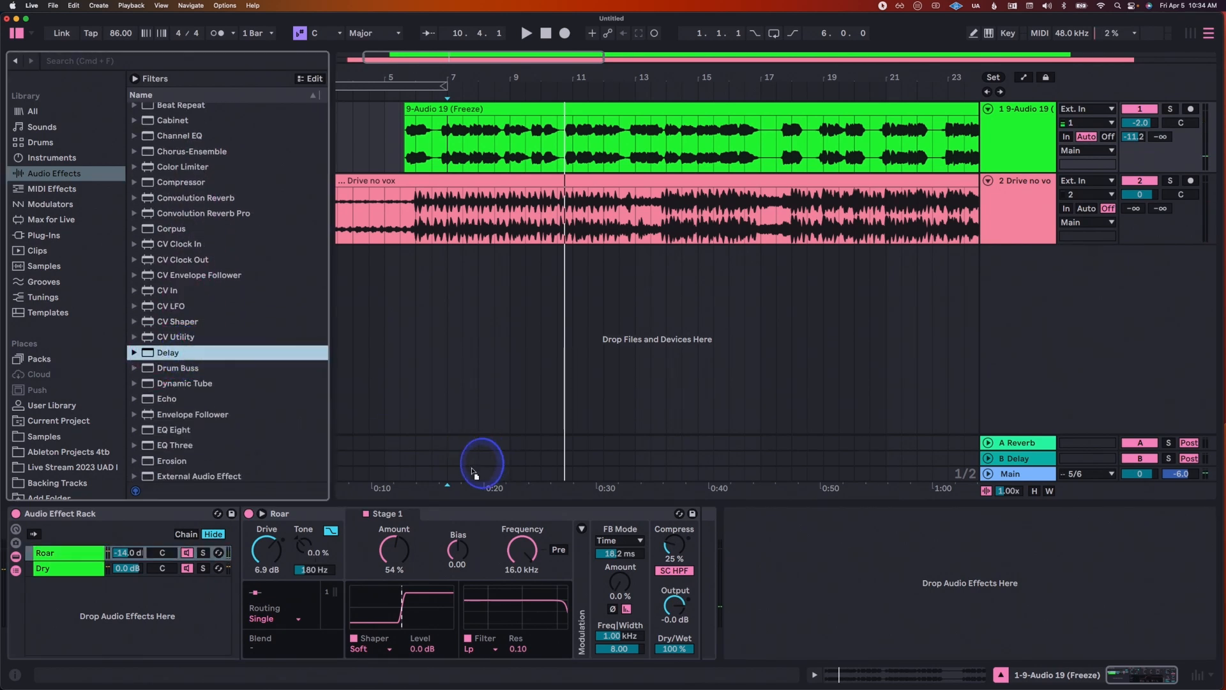
{"action": "left_click_drag", "start_coordinate": [473, 471], "coordinate": [269, 566]}
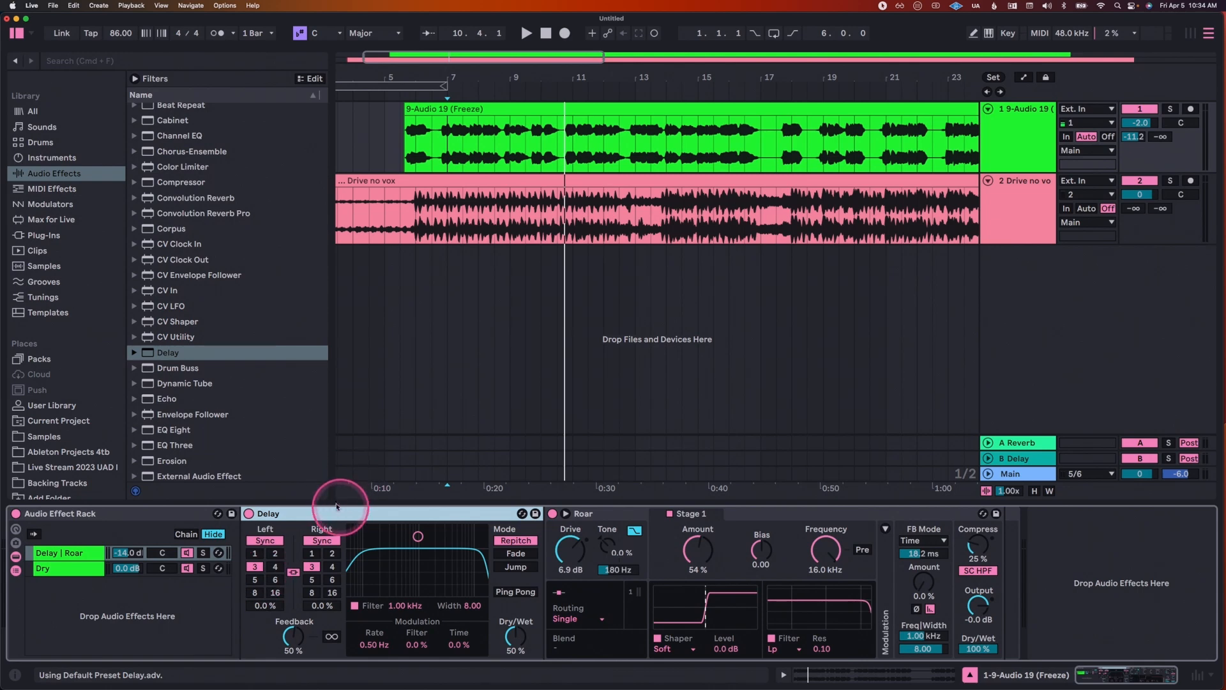
Step: Try the Delay after Roar in the same chain, check both chains, and move it back in front of Roar
{"action": "left_click_drag", "start_coordinate": [335, 516], "coordinate": [59, 558]}
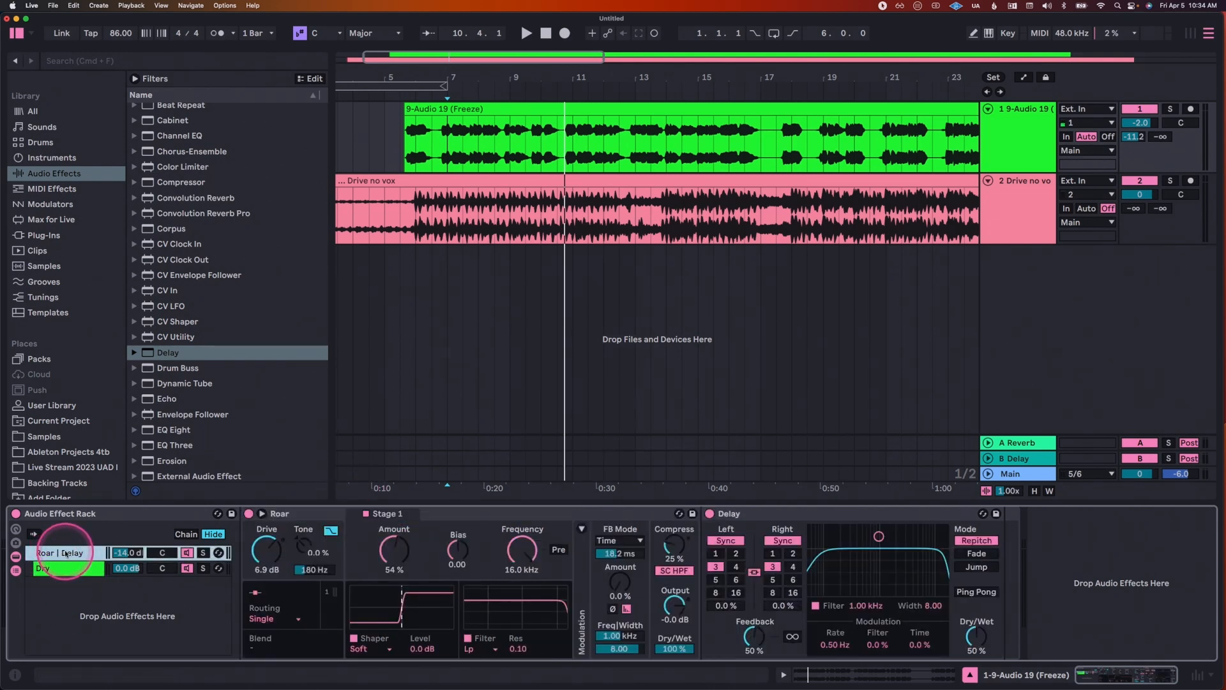
{"action": "left_click", "coordinate": [67, 567]}
{"action": "left_click", "coordinate": [64, 554]}
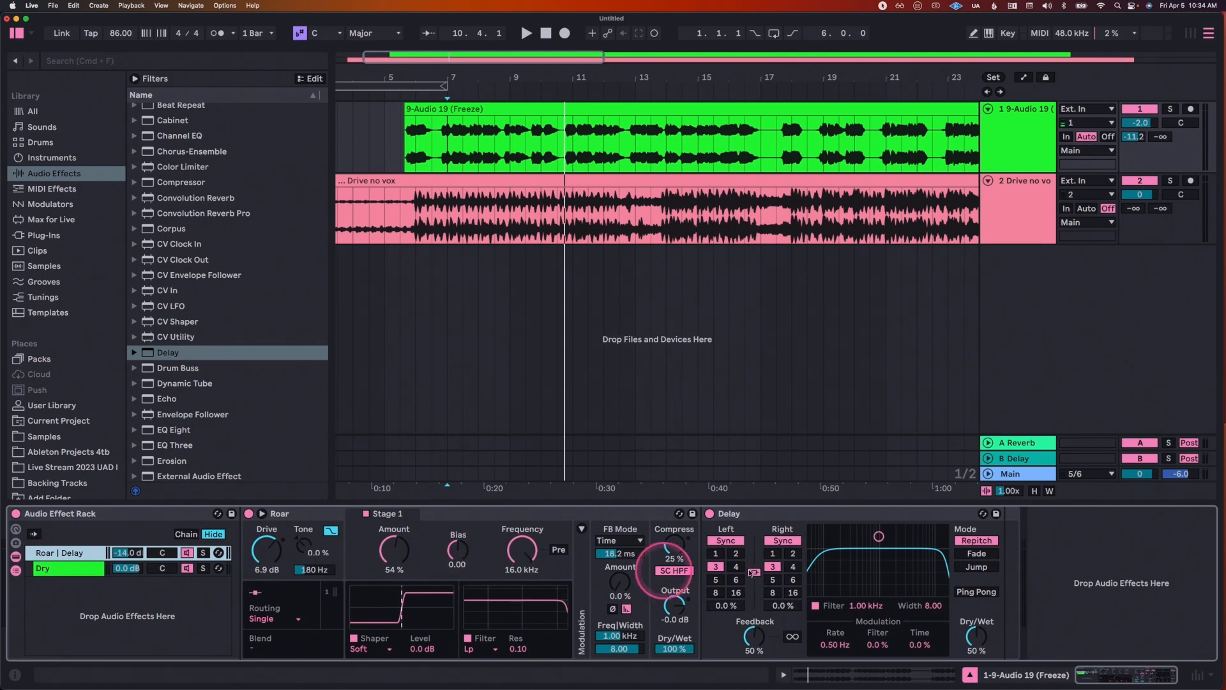
{"action": "left_click", "coordinate": [779, 528]}
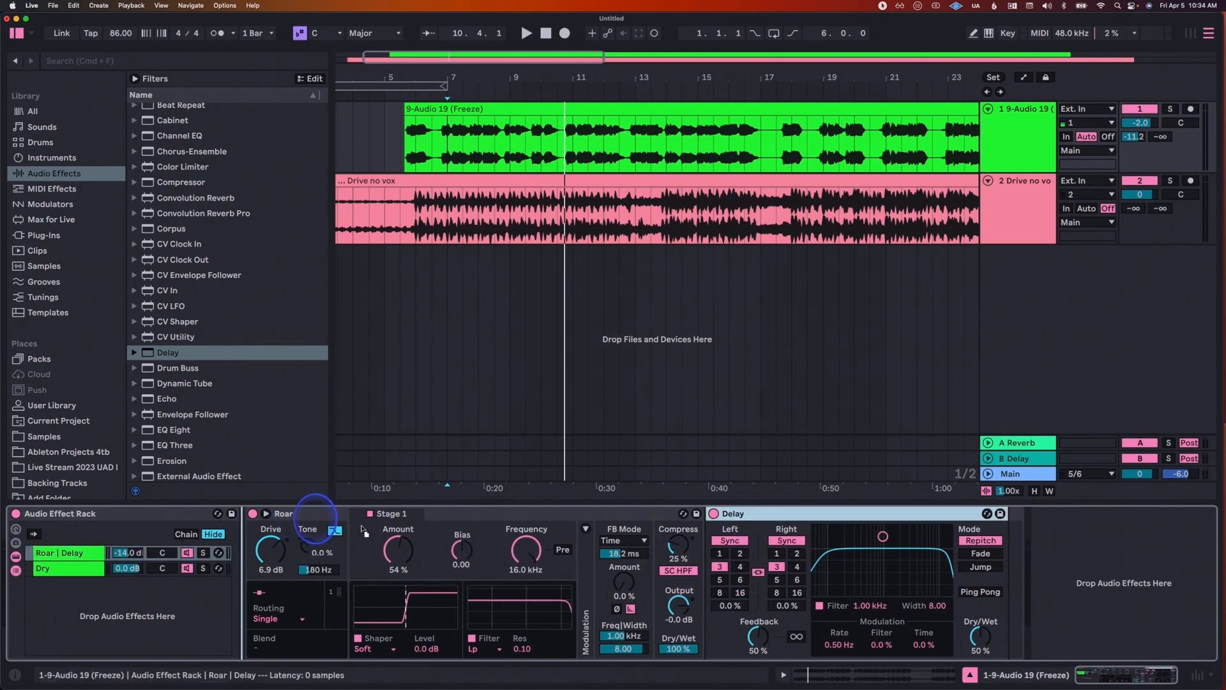
{"action": "left_click_drag", "start_coordinate": [273, 538], "coordinate": [261, 537]}
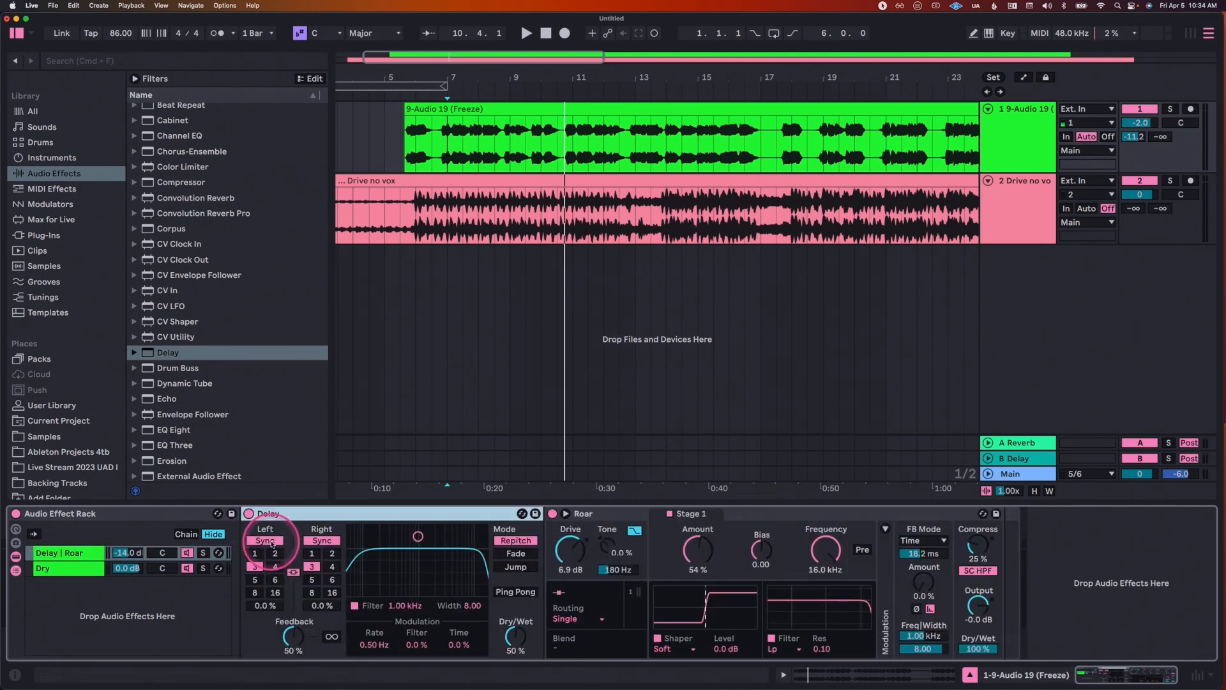
Step: Switch the Delay from Sync to Time mode and shorten the linked left and right times to 41.1 ms
{"action": "left_click", "coordinate": [265, 541]}
{"action": "key", "text": "space"}
{"action": "left_click_drag", "start_coordinate": [265, 566], "coordinate": [260, 567]}
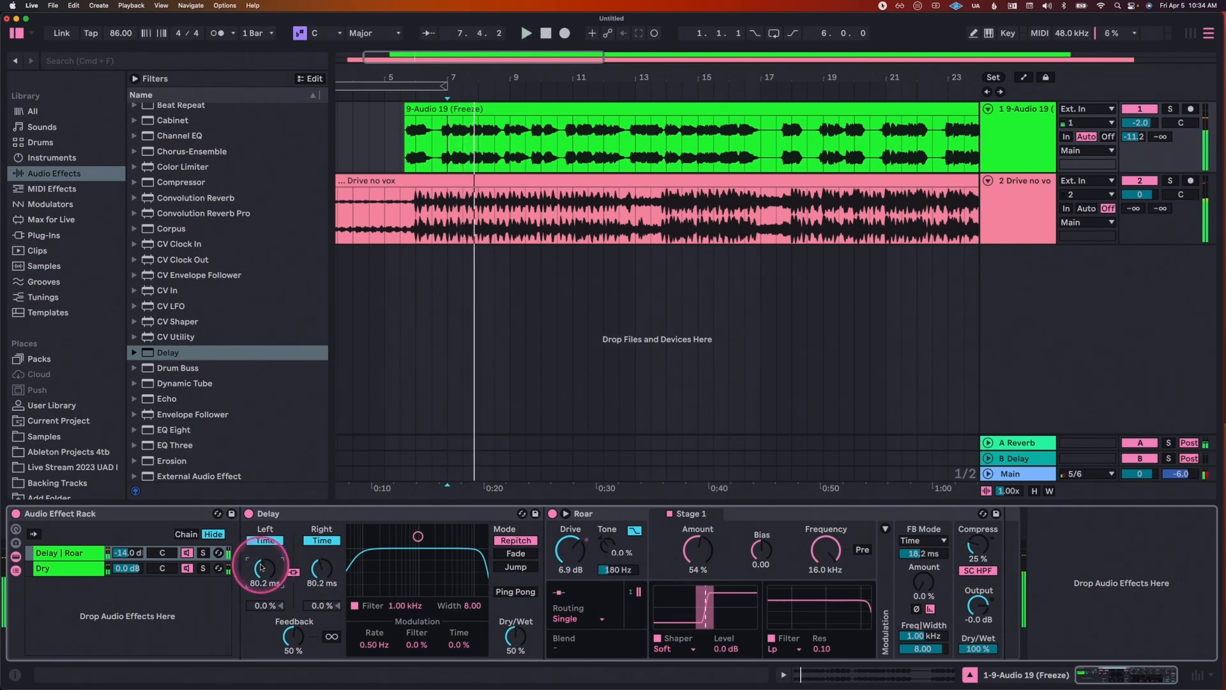
{"action": "key", "text": "space"}
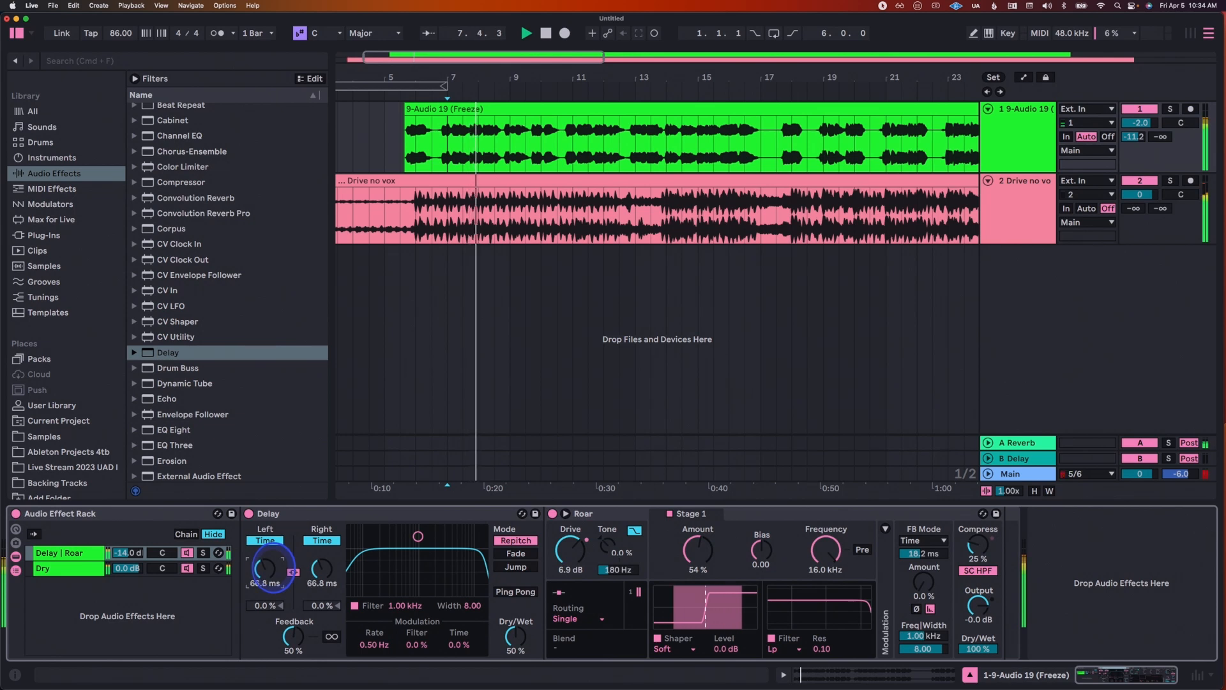
{"action": "mouse_move", "coordinate": [273, 568]}
{"action": "left_mouse_down"}
{"action": "mouse_move", "coordinate": [265, 580]}
{"action": "mouse_move", "coordinate": [269, 557]}
{"action": "mouse_move", "coordinate": [267, 572]}
{"action": "left_mouse_up"}
Step: Solo the vocal track and play back the delayed distortion on its own
{"action": "left_click", "coordinate": [1171, 109]}
{"action": "key", "text": "space"}
{"action": "key", "text": "space"}
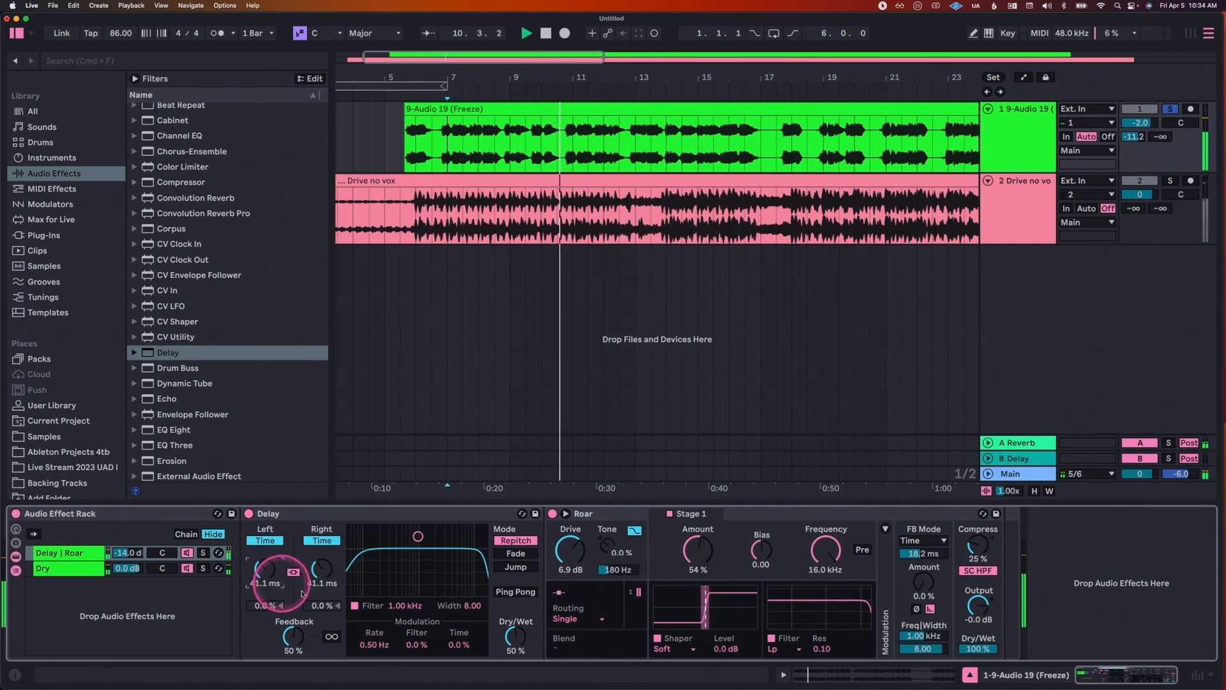
Step: Set the Delay to 100 % wet, rebalance Roar to 87 % wet with 46 % Amount and 6.1 dB Drive, and raise the chain to -11.5 dB
{"action": "left_click_drag", "start_coordinate": [515, 633], "coordinate": [515, 597]}
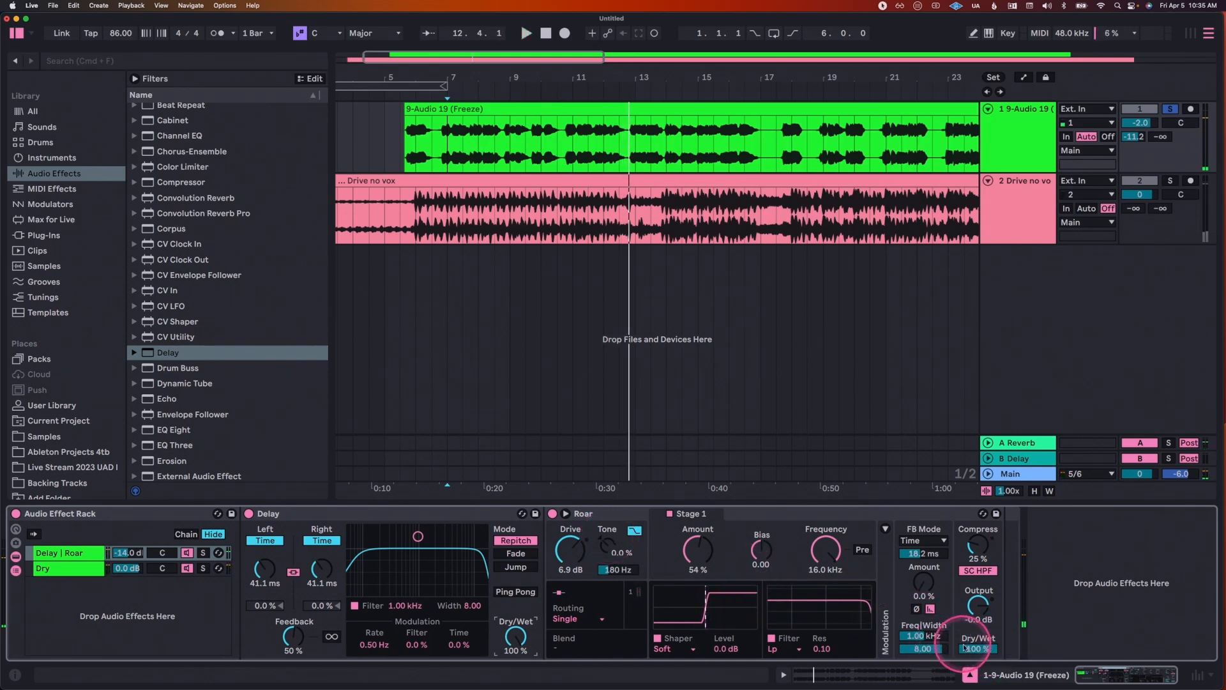
{"action": "left_click_drag", "start_coordinate": [965, 646], "coordinate": [969, 671]}
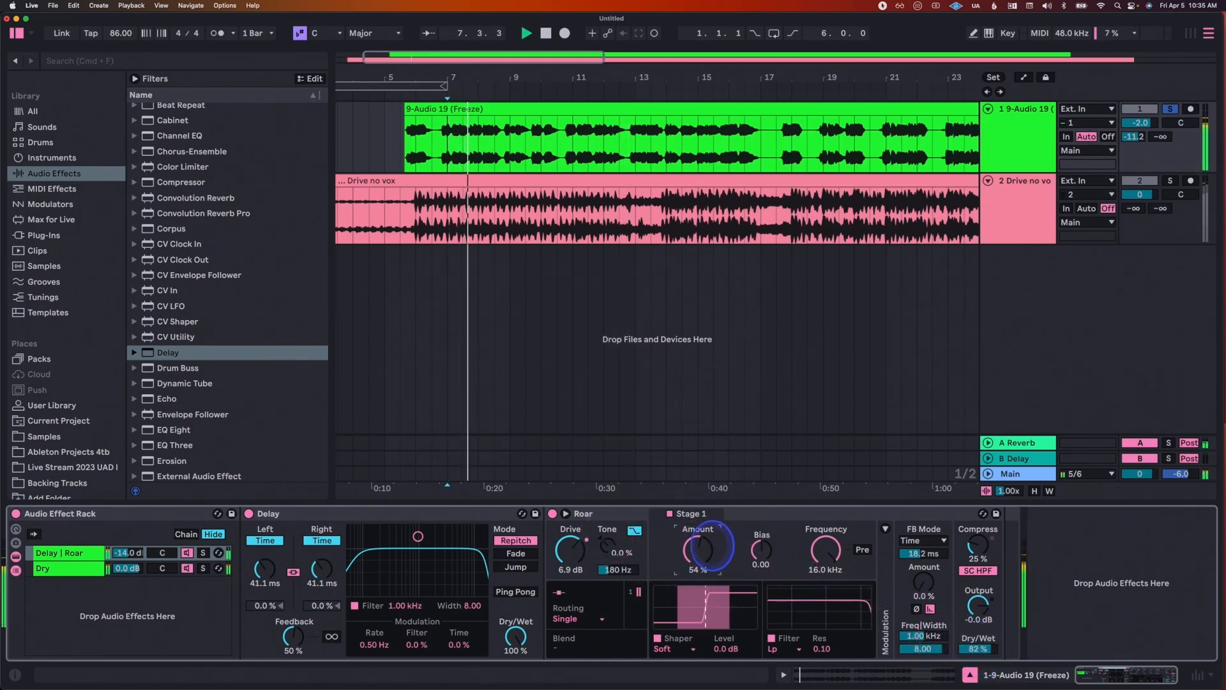
{"action": "key", "text": "space"}
{"action": "key", "text": "space"}
{"action": "left_click_drag", "start_coordinate": [131, 553], "coordinate": [131, 549]}
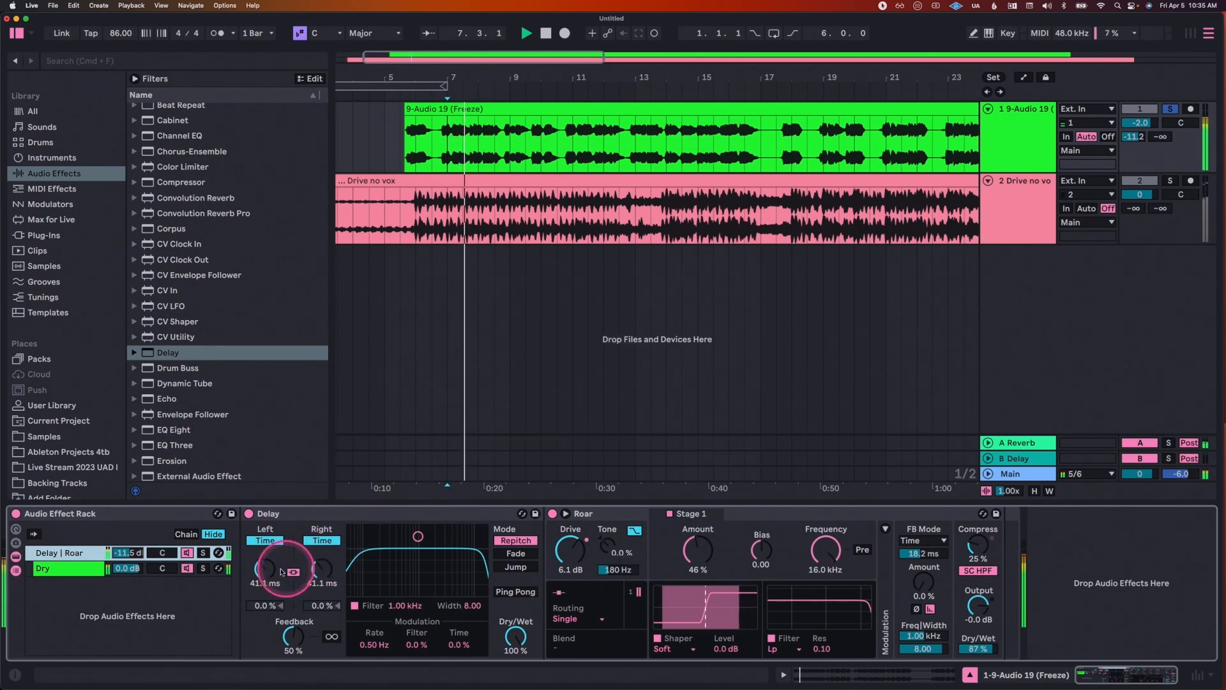
Step: Lengthen the Delay time to 95.7 ms and lower the Delay and Roar chain's volume to -15.2 dB during playback
{"action": "left_click_drag", "start_coordinate": [269, 572], "coordinate": [269, 566]}
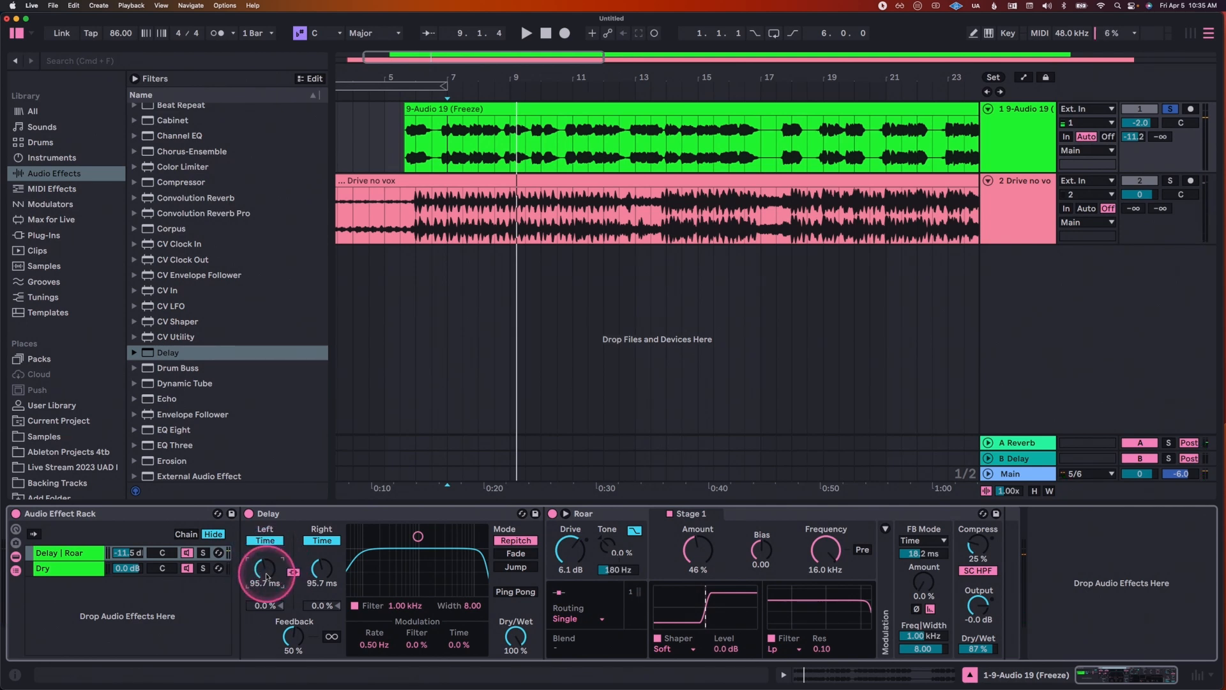
{"action": "key", "text": "space"}
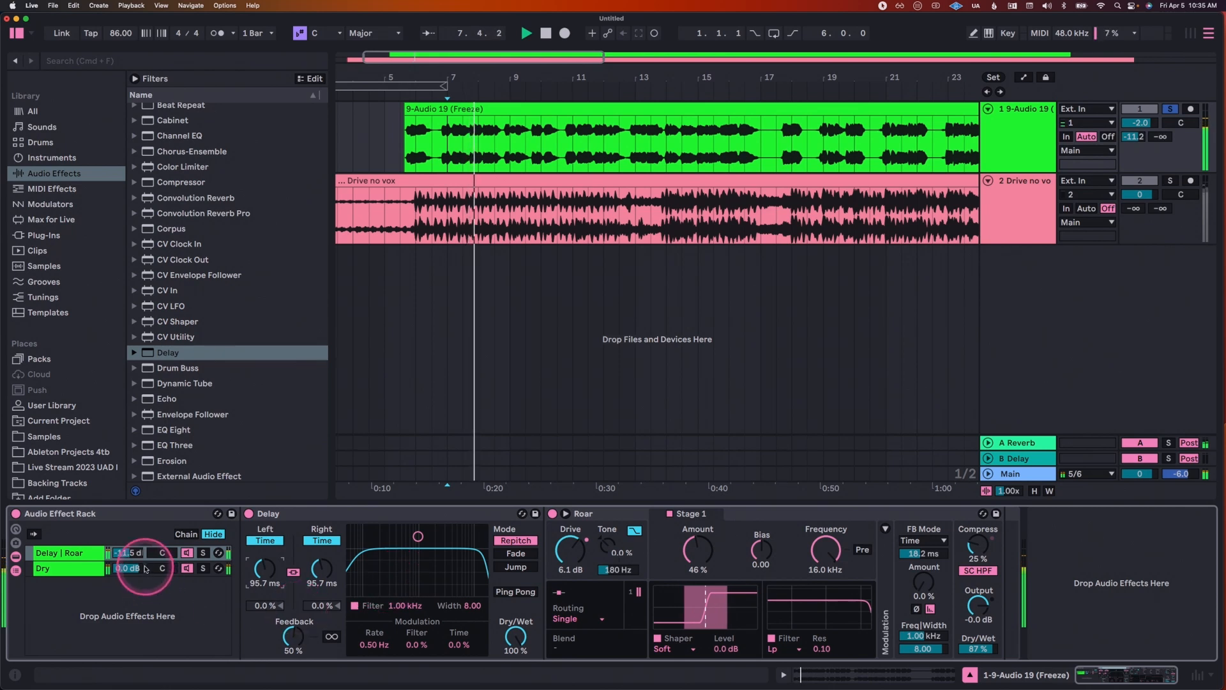
{"action": "left_click_drag", "start_coordinate": [128, 553], "coordinate": [138, 557]}
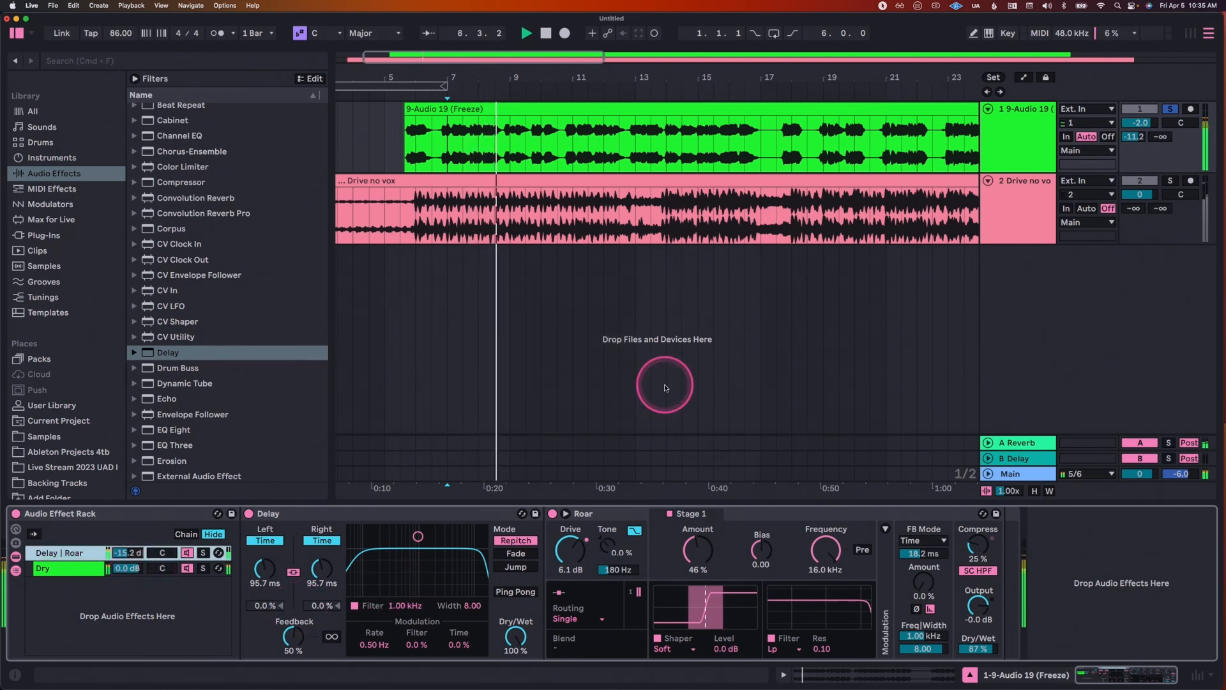
{"action": "key", "text": "space"}
Step: Unsolo the vocal and set the Delay time to 76.5 ms while listening in the full mix
{"action": "left_click", "coordinate": [1171, 109]}
{"action": "key", "text": "space"}
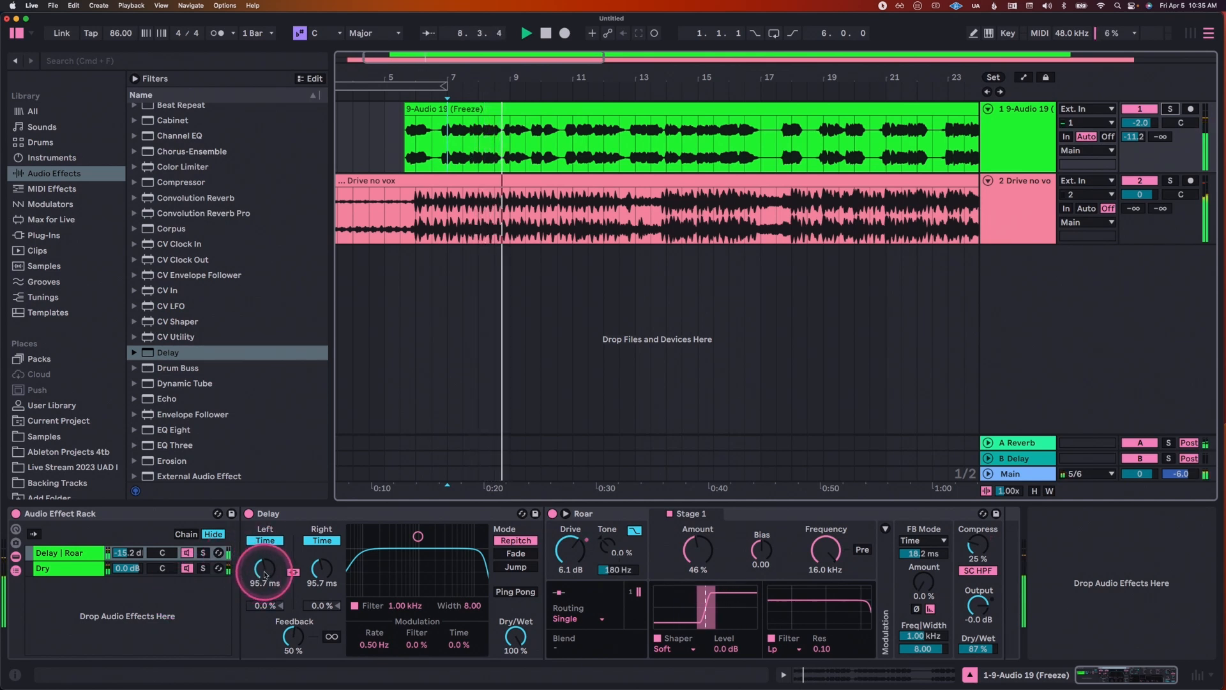
{"action": "mouse_move", "coordinate": [267, 574]}
{"action": "left_mouse_down"}
{"action": "mouse_move", "coordinate": [268, 597]}
{"action": "mouse_move", "coordinate": [268, 586]}
{"action": "left_mouse_up"}
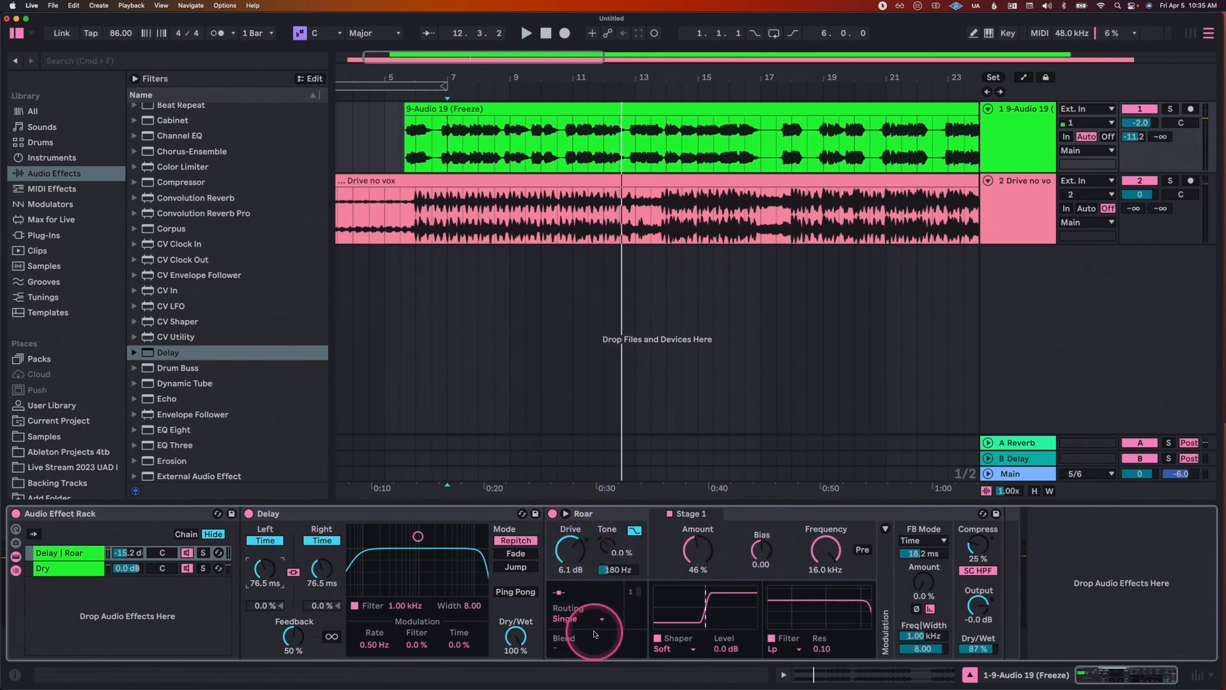
Step: Change Roar's Stage 1 filter to high-pass and lower its frequency to 1.52 kHz during playback
{"action": "left_click", "coordinate": [775, 643]}
{"action": "left_click", "coordinate": [782, 576]}
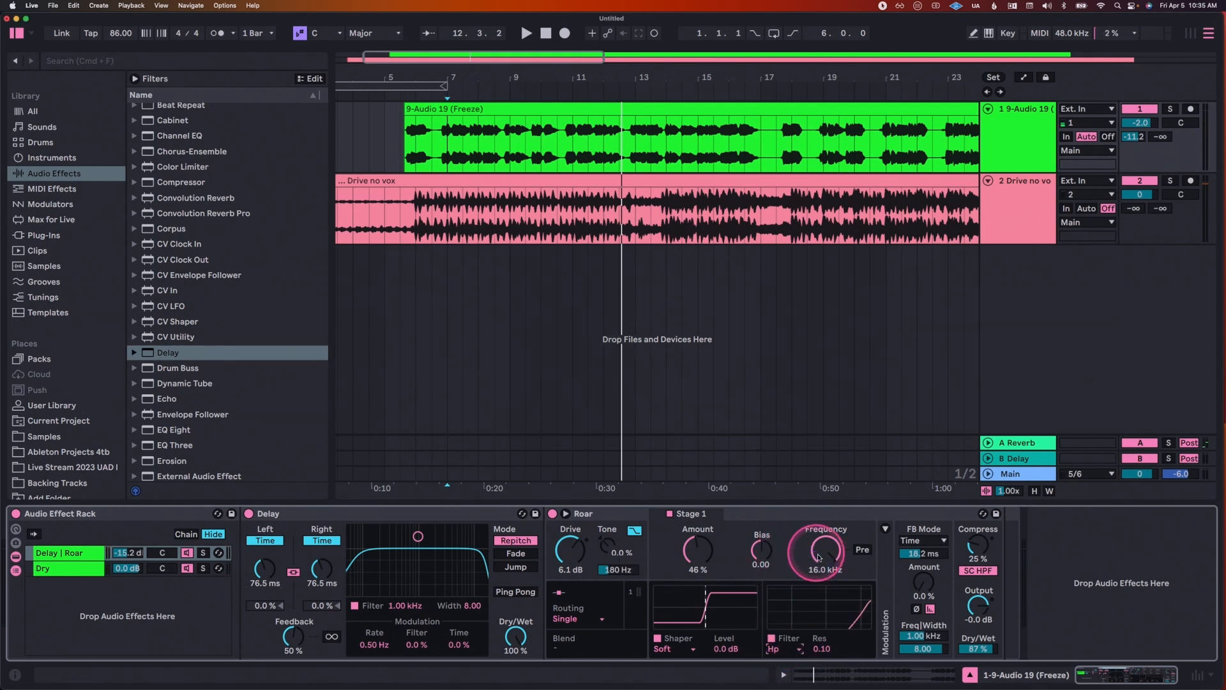
{"action": "key", "text": "space"}
{"action": "left_click_drag", "start_coordinate": [825, 556], "coordinate": [825, 553]}
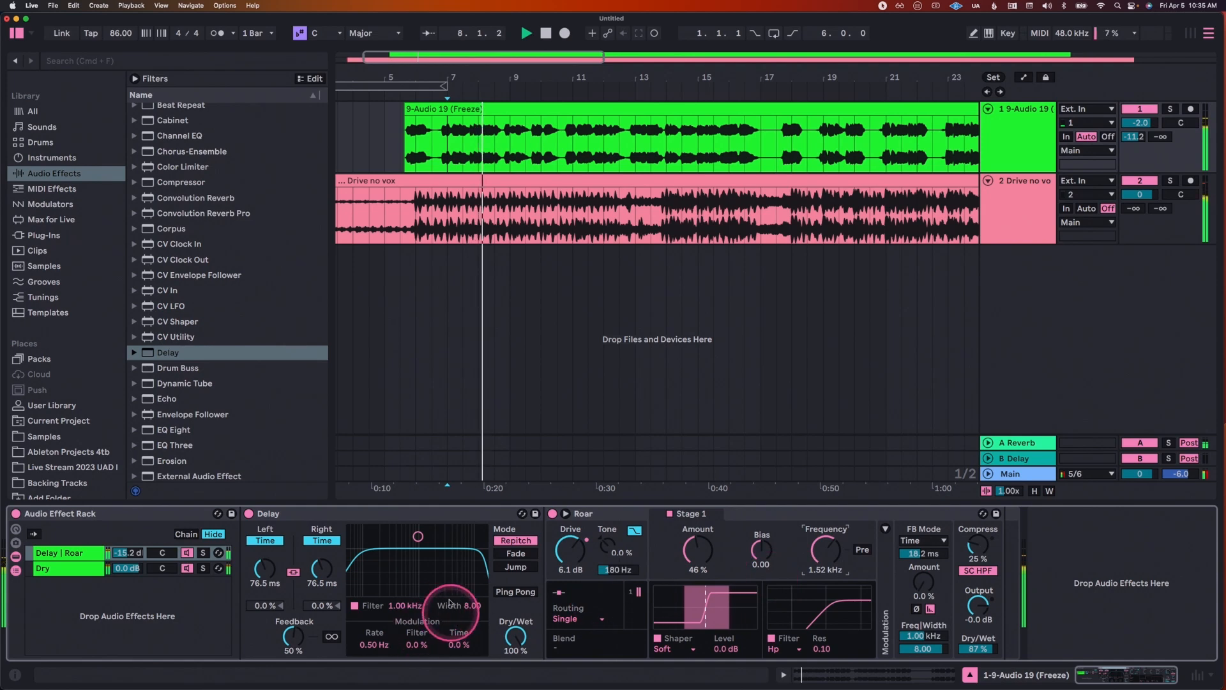
Step: Set the Delay's filter to 3.91 kHz with a width of 7.21 and its filter modulation to 34 %
{"action": "left_click_drag", "start_coordinate": [428, 536], "coordinate": [449, 541]}
{"action": "left_click_drag", "start_coordinate": [425, 648], "coordinate": [411, 642]}
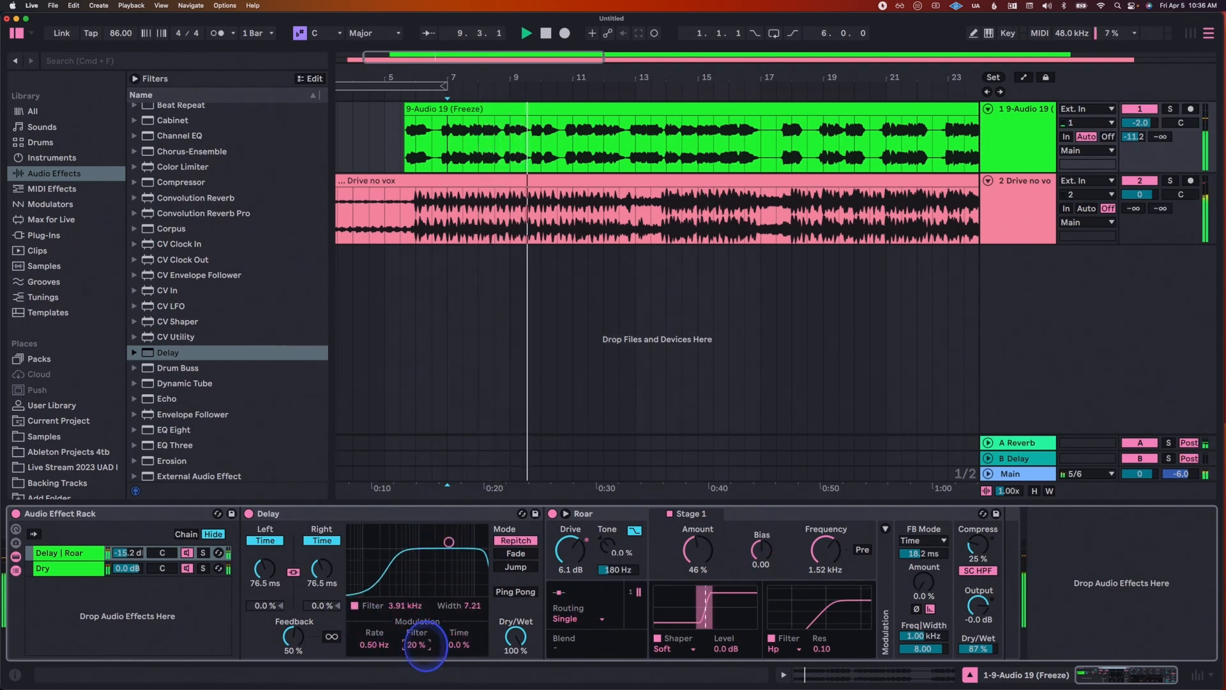
Step: Add a Reverb after Roar in the parallel chain and set its Decay to 3.31 s and Dry/Wet to 61 %
{"action": "scroll", "coordinate": [151, 273], "scroll_direction": "down", "scroll_amount": 10}
{"action": "left_click_drag", "start_coordinate": [160, 273], "coordinate": [776, 572]}
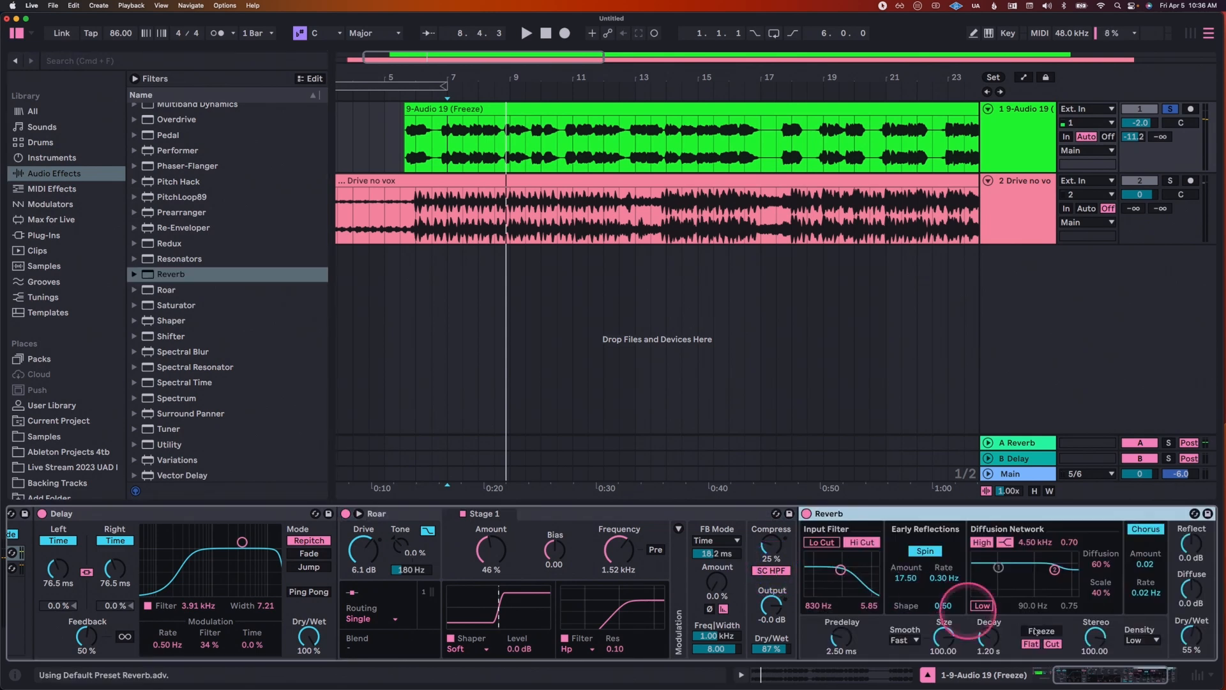
{"action": "key", "text": "space"}
{"action": "left_click_drag", "start_coordinate": [989, 640], "coordinate": [990, 636]}
{"action": "left_click_drag", "start_coordinate": [1190, 638], "coordinate": [1190, 634]}
{"action": "left_click_drag", "start_coordinate": [1009, 626], "coordinate": [966, 627]}
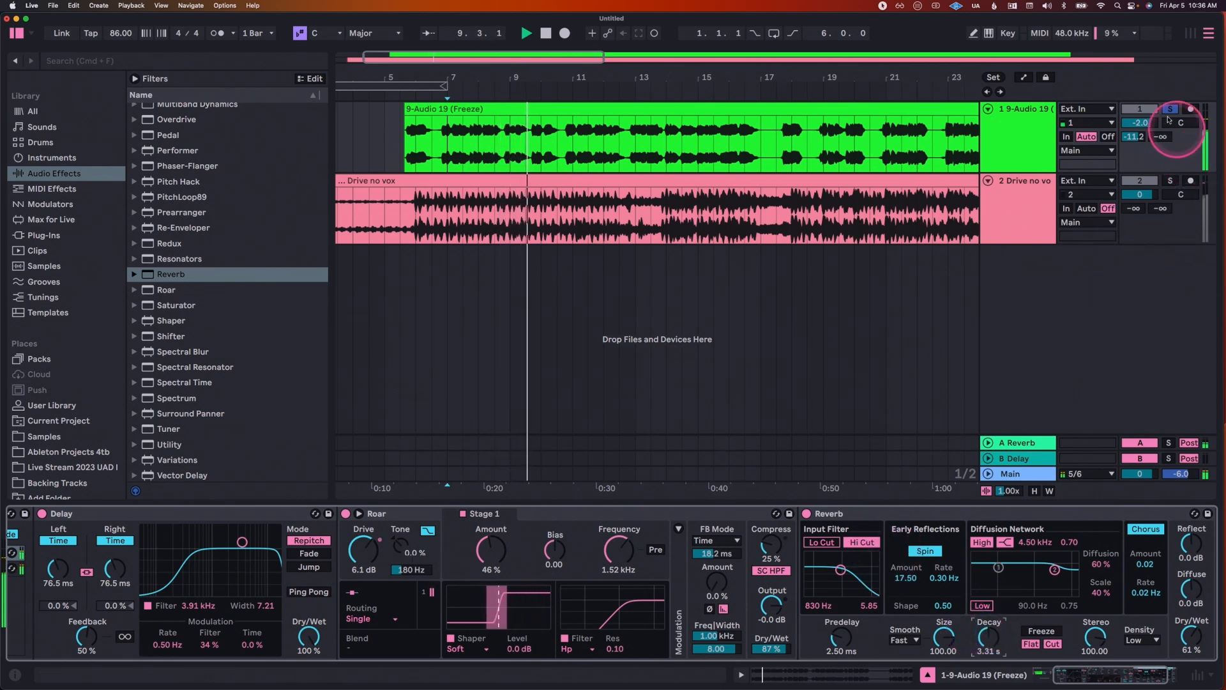
Step: Unsolo the vocal track and listen to the Delay, Roar and Reverb chain in the full mix
{"action": "left_click", "coordinate": [1170, 109]}
{"action": "left_click", "coordinate": [1172, 110]}
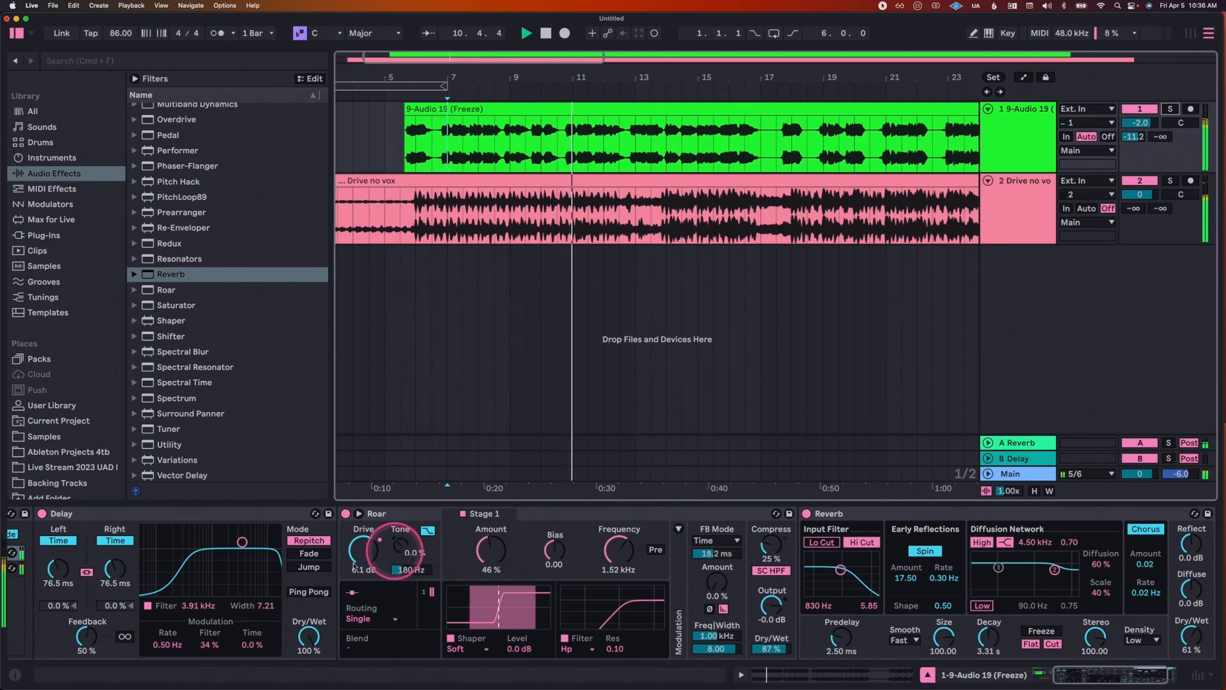
{"action": "scroll", "coordinate": [354, 566], "scroll_direction": "left", "scroll_amount": 5}
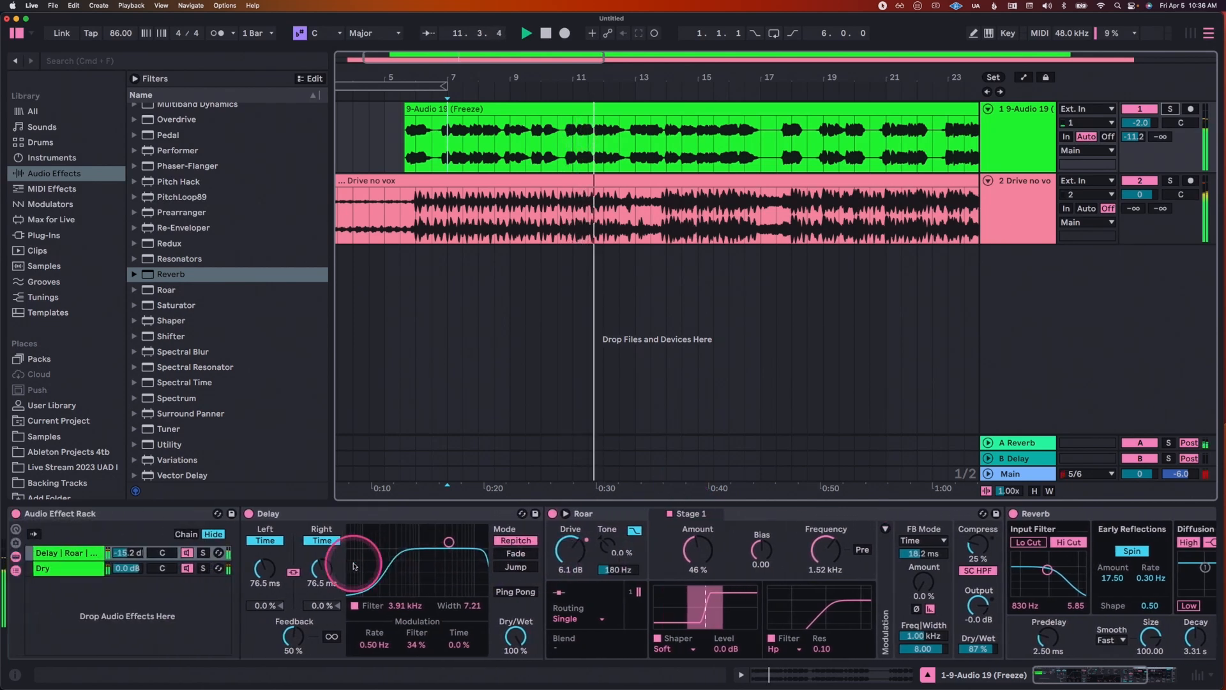
{"action": "key", "text": "space"}
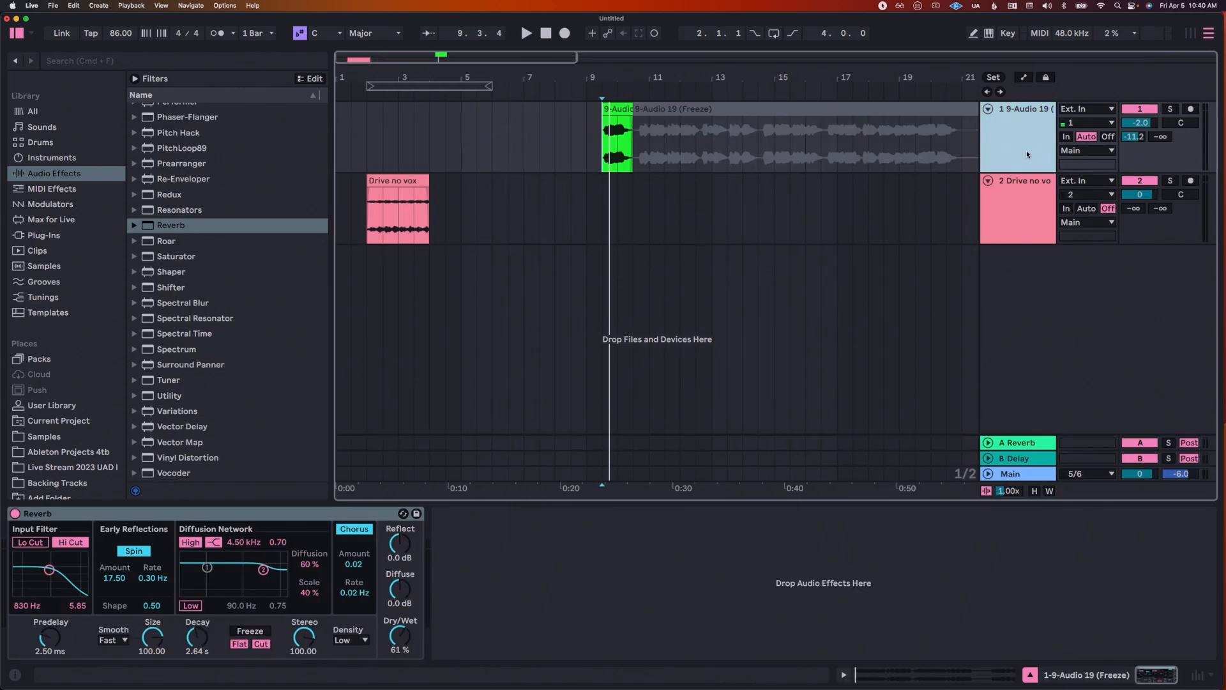
Step: Add Roar to the frozen vocal track, play the short vocal clip, and place Roar before the Reverb
{"action": "left_click", "coordinate": [1002, 381]}
{"action": "left_click", "coordinate": [430, 294]}
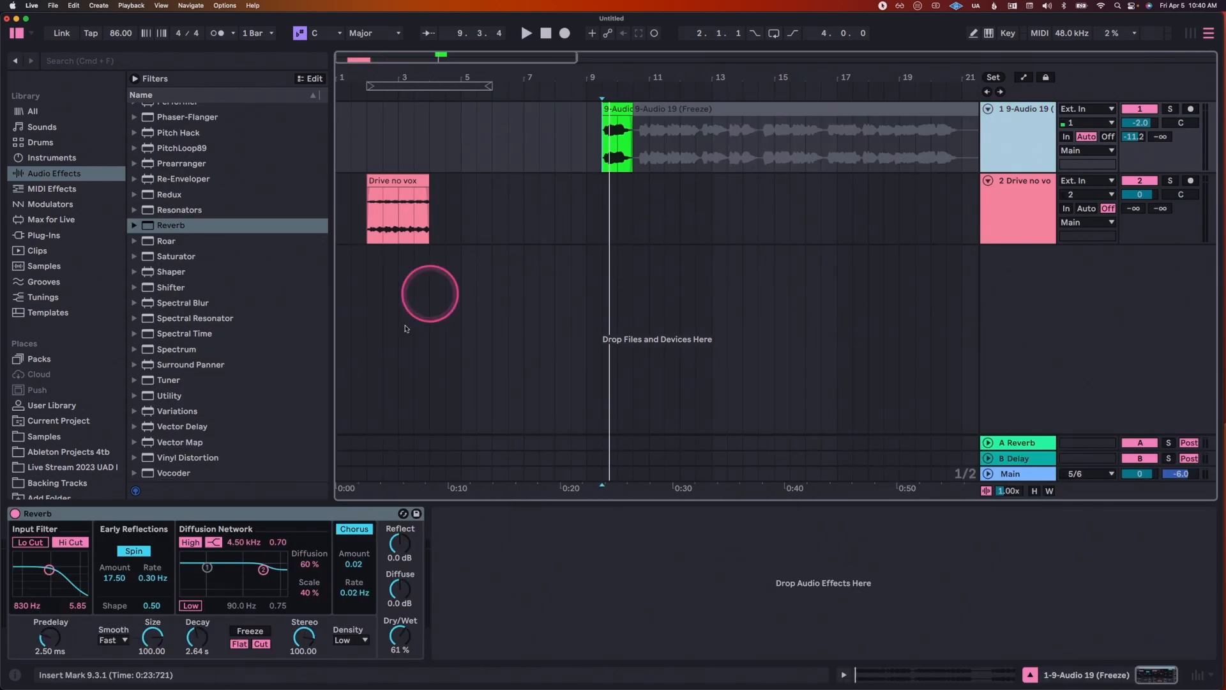
{"action": "left_click", "coordinate": [168, 245]}
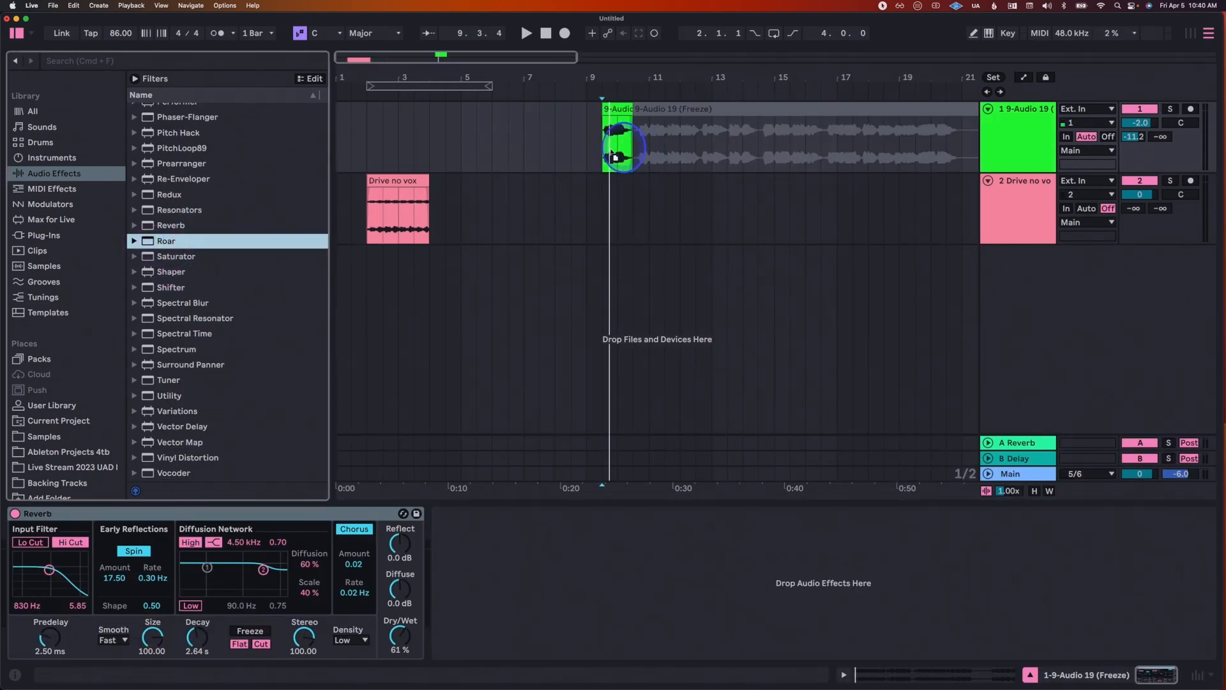
{"action": "left_click_drag", "start_coordinate": [611, 153], "coordinate": [610, 158]}
{"action": "left_click", "coordinate": [618, 121]}
{"action": "key", "text": "space"}
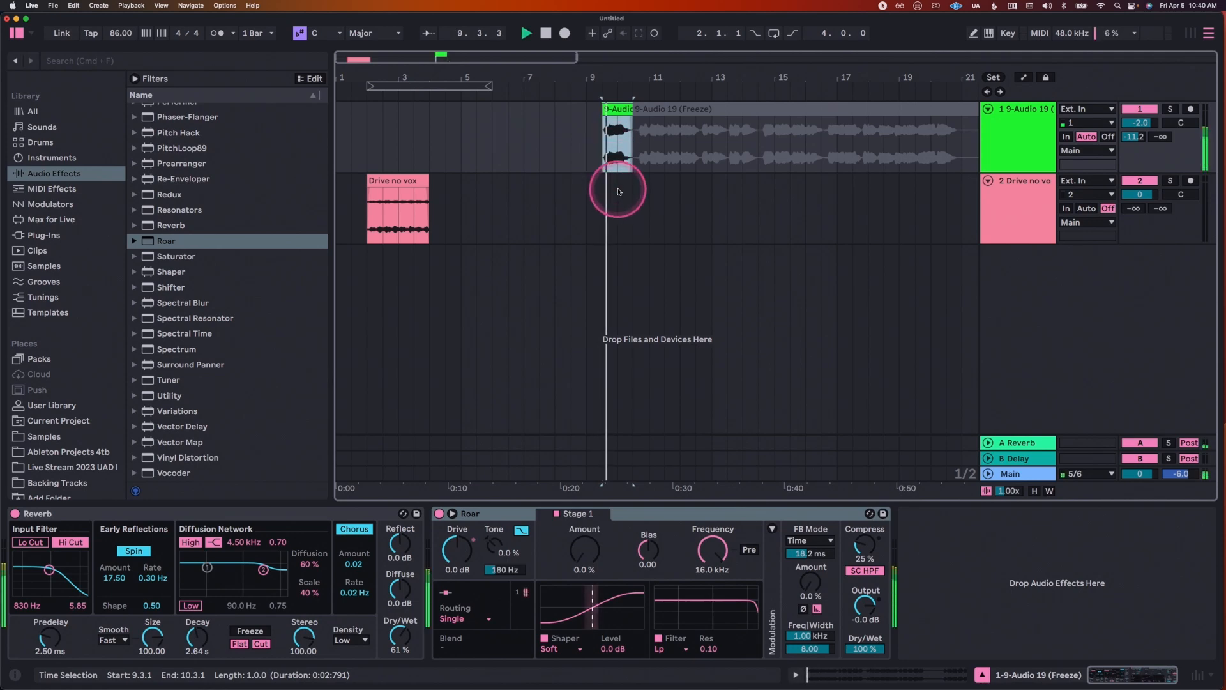
{"action": "key", "text": "space"}
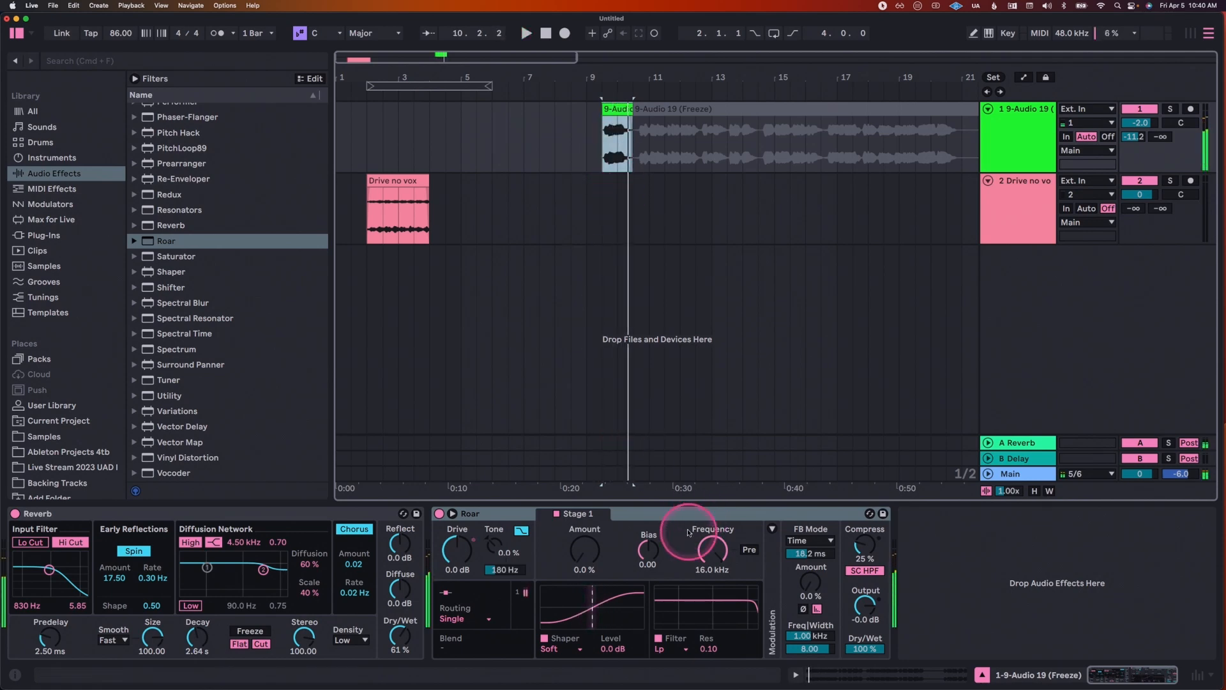
{"action": "mouse_move", "coordinate": [687, 514]}
{"action": "left_mouse_down"}
{"action": "mouse_move", "coordinate": [358, 547]}
{"action": "mouse_move", "coordinate": [36, 544]}
{"action": "left_mouse_up"}
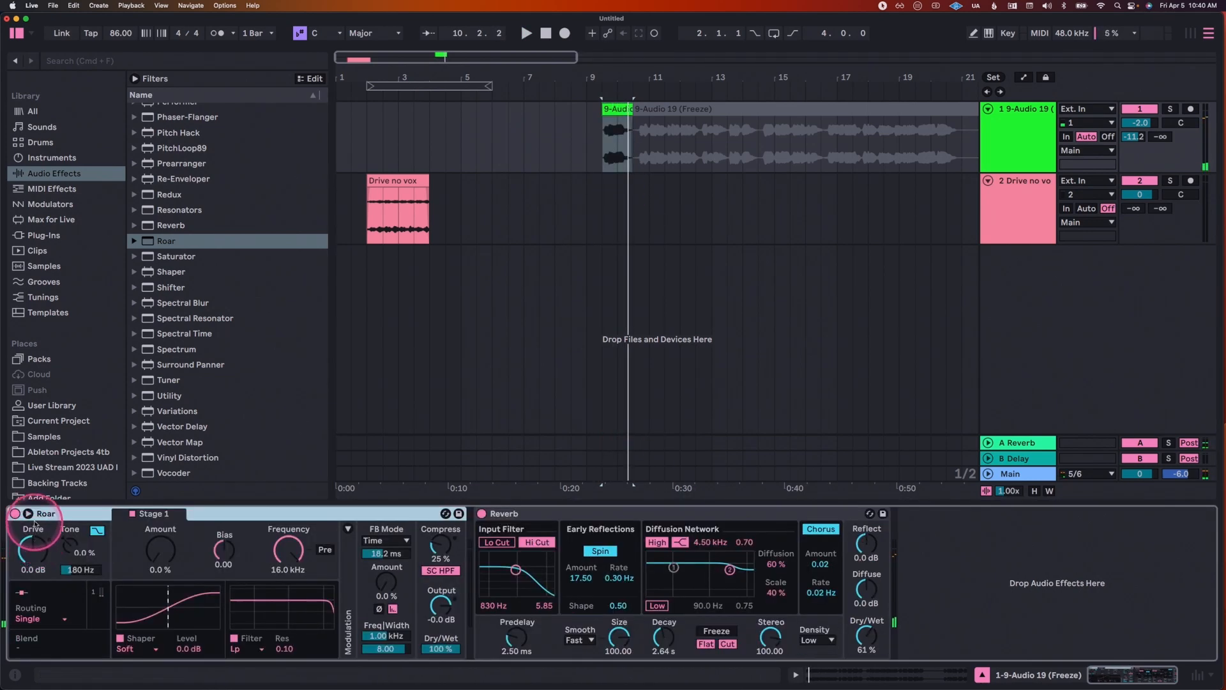
Step: Open Roar's expanded view and set the Stage 1 shaper Amount to 25 %
{"action": "left_click", "coordinate": [28, 514]}
{"action": "left_click_drag", "start_coordinate": [464, 275], "coordinate": [484, 91]}
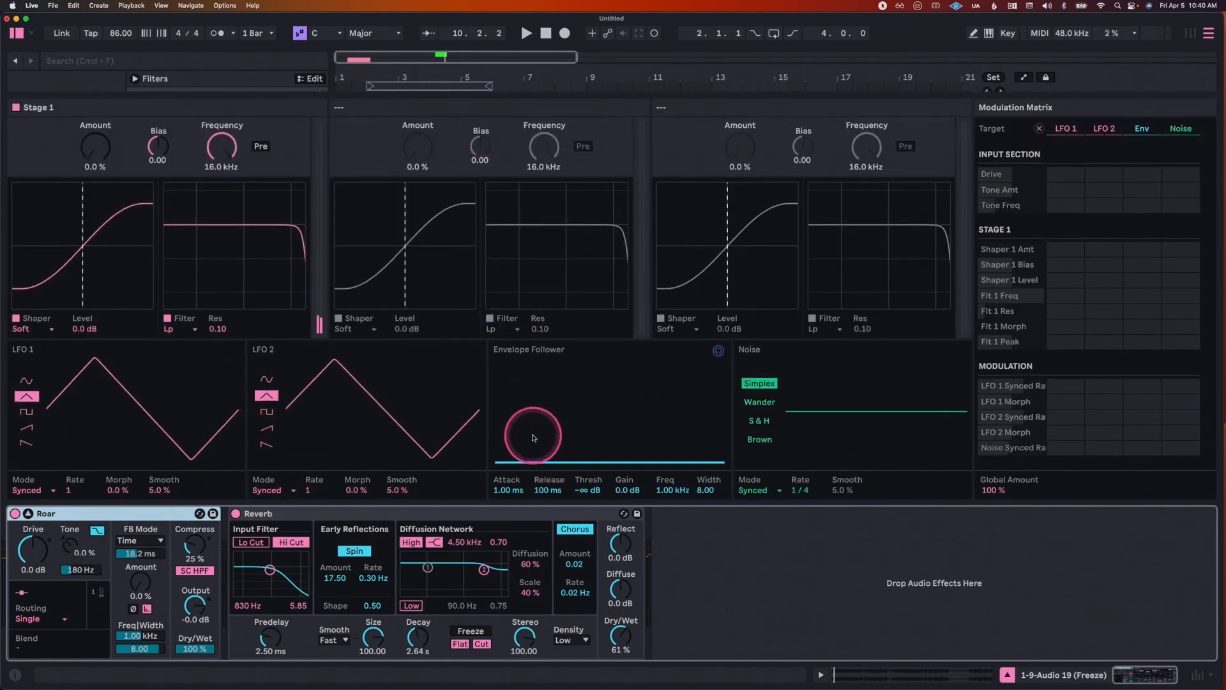
{"action": "mouse_move", "coordinate": [95, 148]}
{"action": "left_mouse_down"}
{"action": "mouse_move", "coordinate": [94, 125]}
{"action": "mouse_move", "coordinate": [93, 157]}
{"action": "left_mouse_up"}
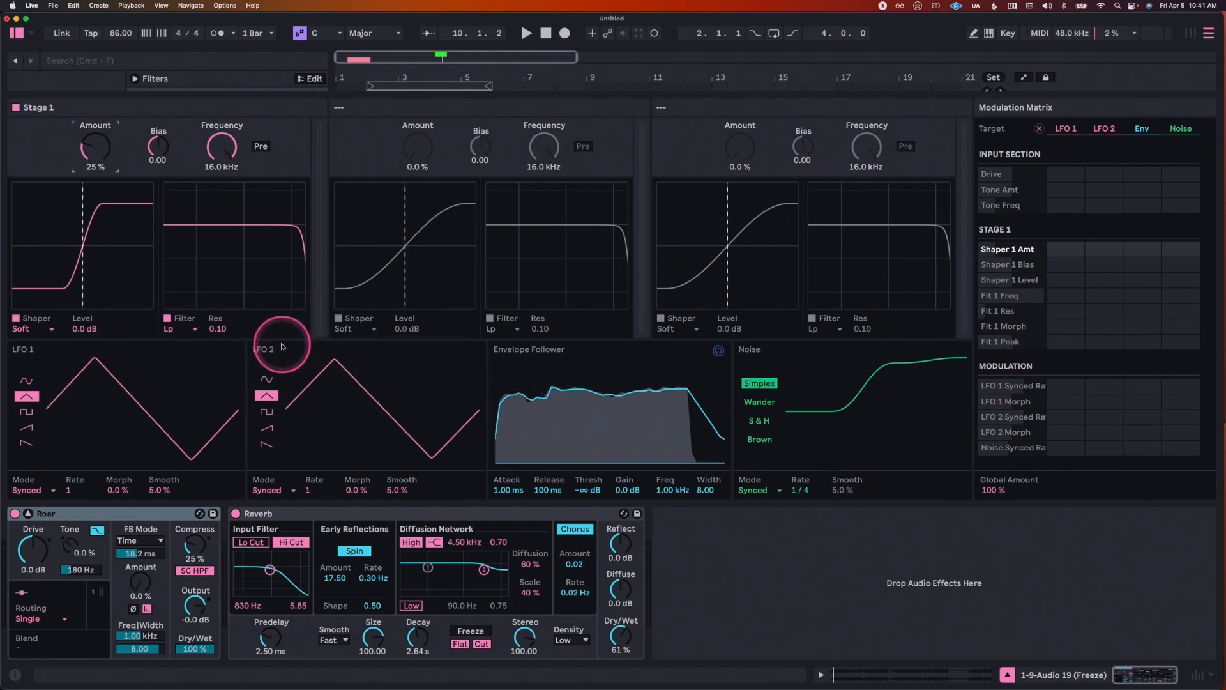
Step: Modulate the Stage 1 filter frequency with LFO 1 at an amount of 80 and set LFO 1's rate to 1/16
{"action": "left_click", "coordinate": [223, 147]}
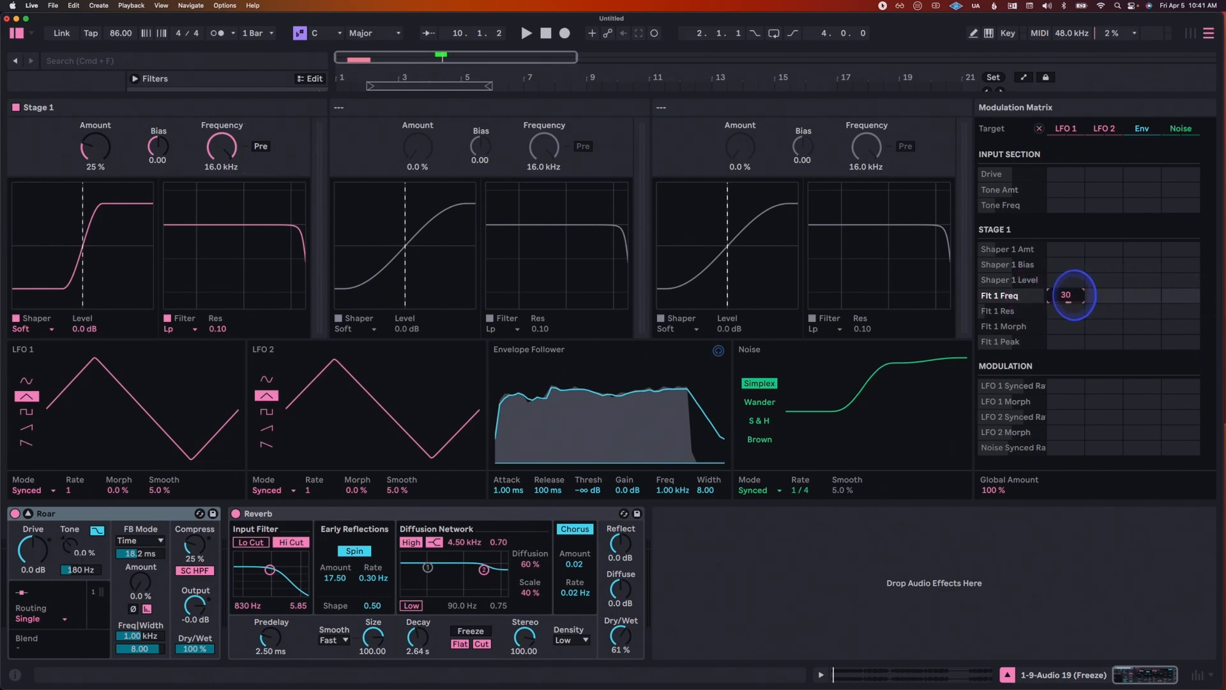
{"action": "key", "text": "space"}
{"action": "left_click_drag", "start_coordinate": [1073, 294], "coordinate": [1074, 295]}
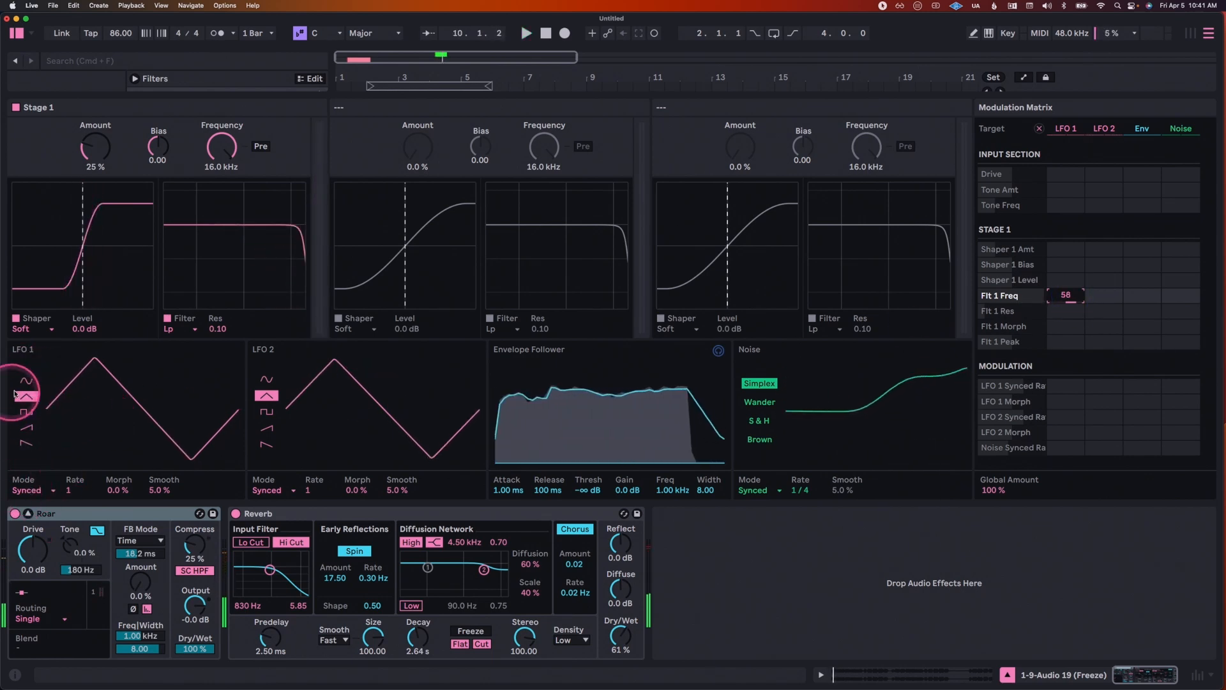
{"action": "left_click", "coordinate": [68, 490]}
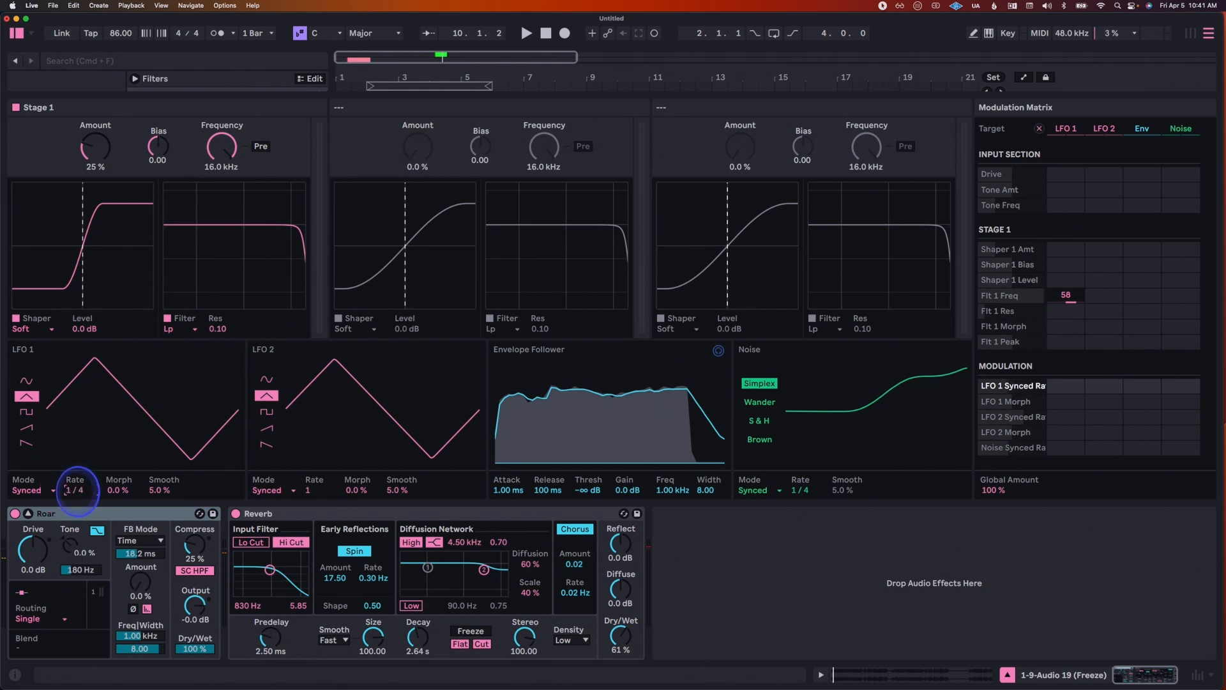
{"action": "key", "text": "space"}
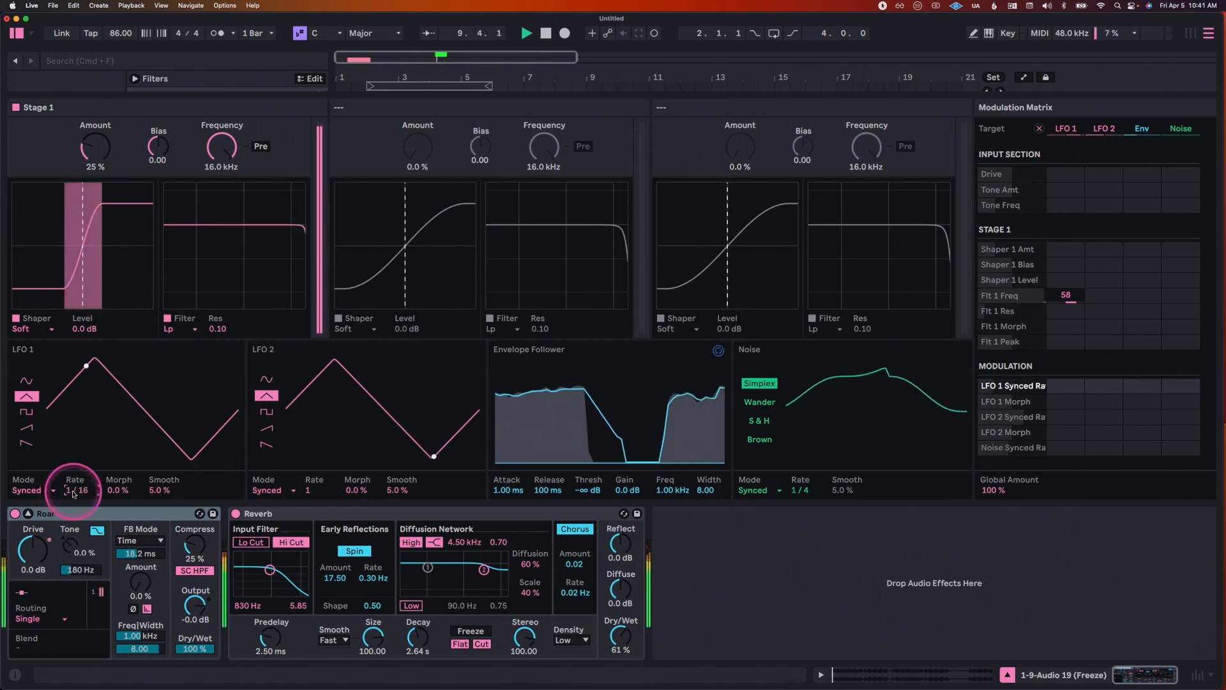
{"action": "left_click_drag", "start_coordinate": [1065, 295], "coordinate": [1064, 291]}
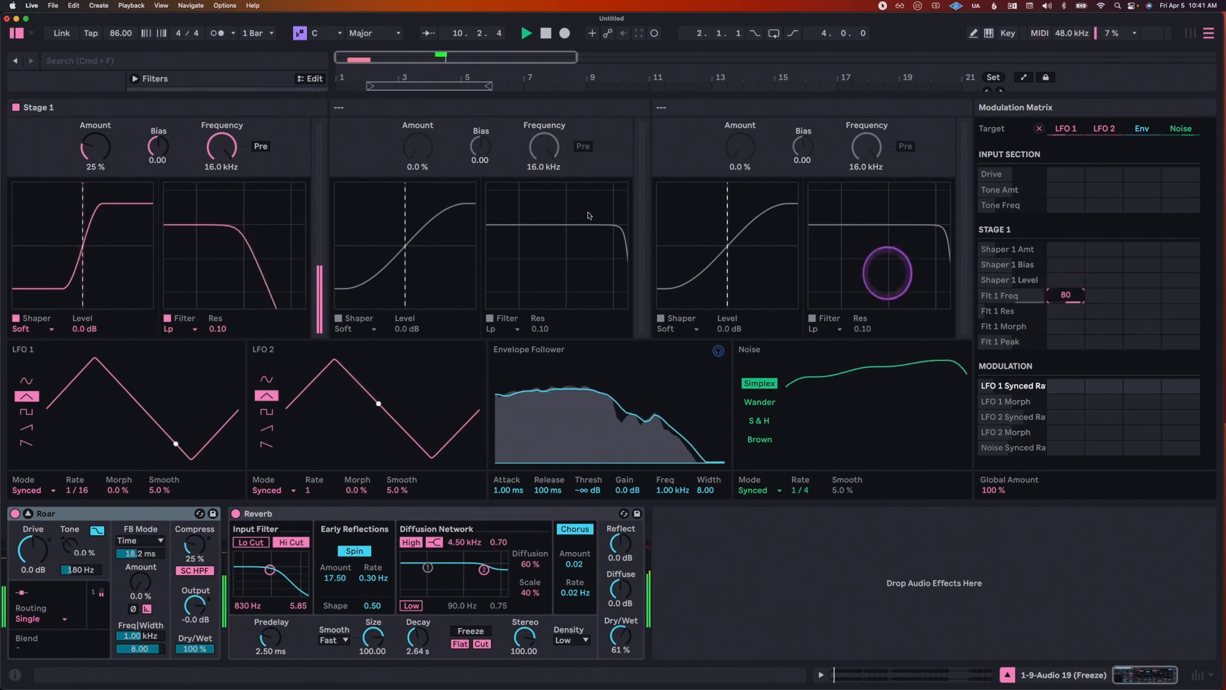
Step: Lower the Stage 1 filter frequency to 537 Hz and change the shaper to Tube with 58 % Amount while auditioning the clip
{"action": "left_click_drag", "start_coordinate": [235, 148], "coordinate": [235, 152]}
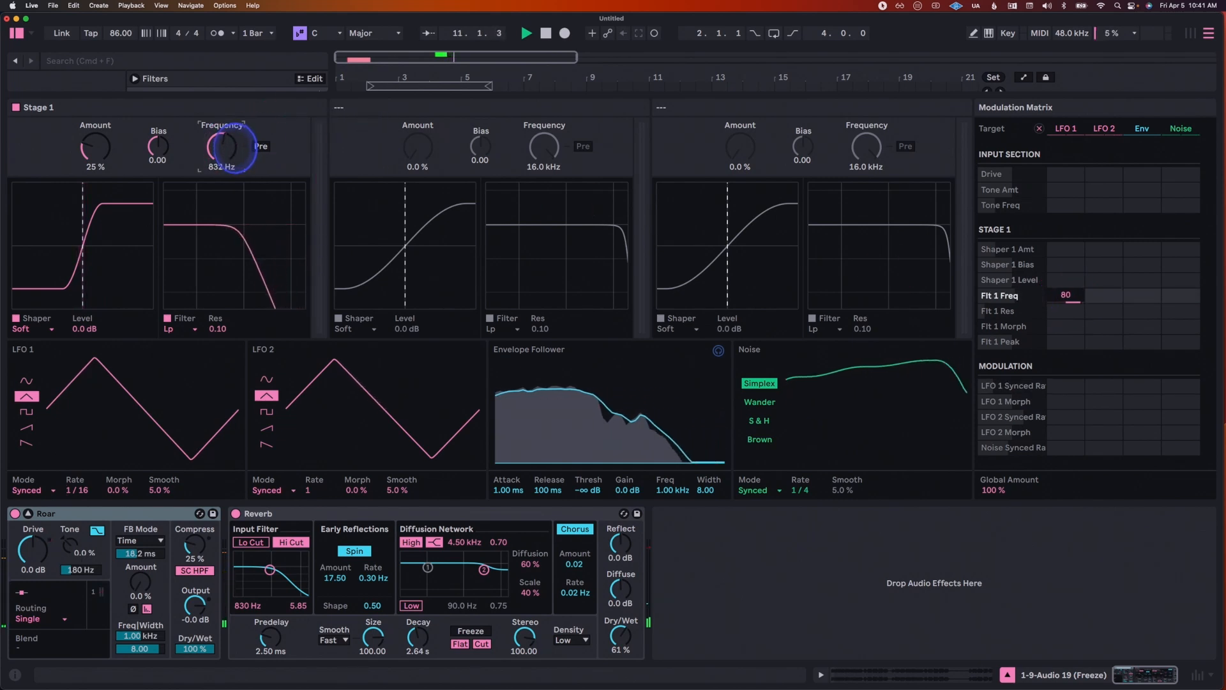
{"action": "key", "text": "space"}
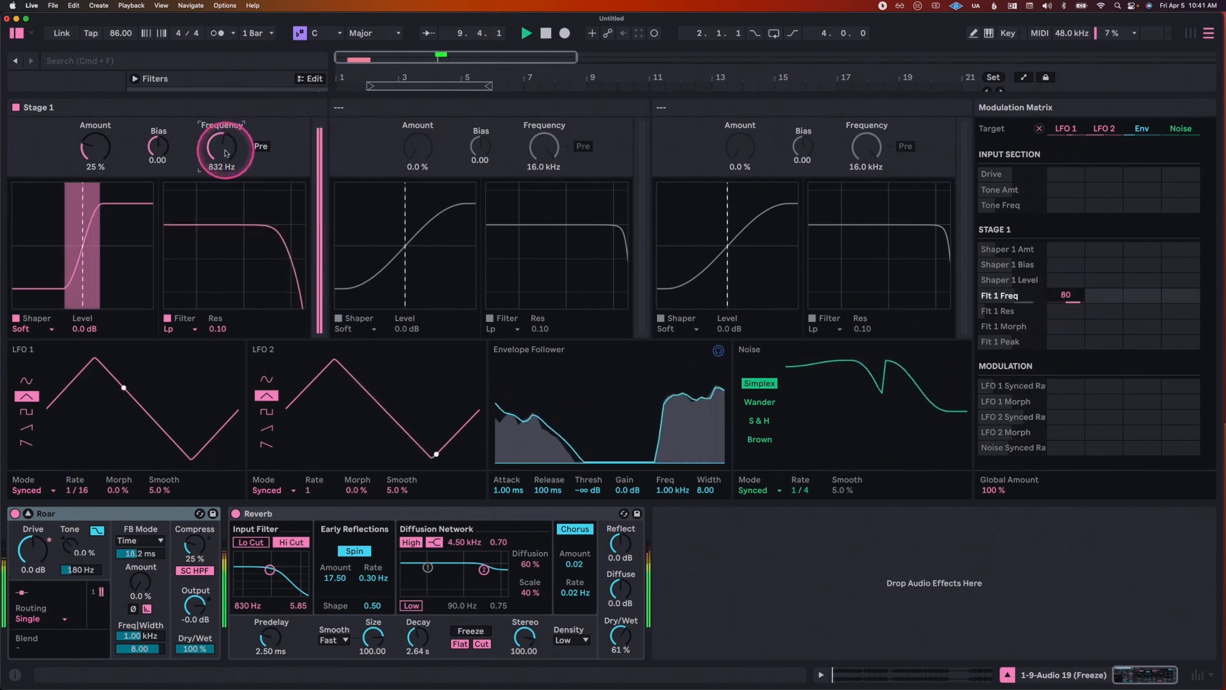
{"action": "left_click", "coordinate": [31, 329]}
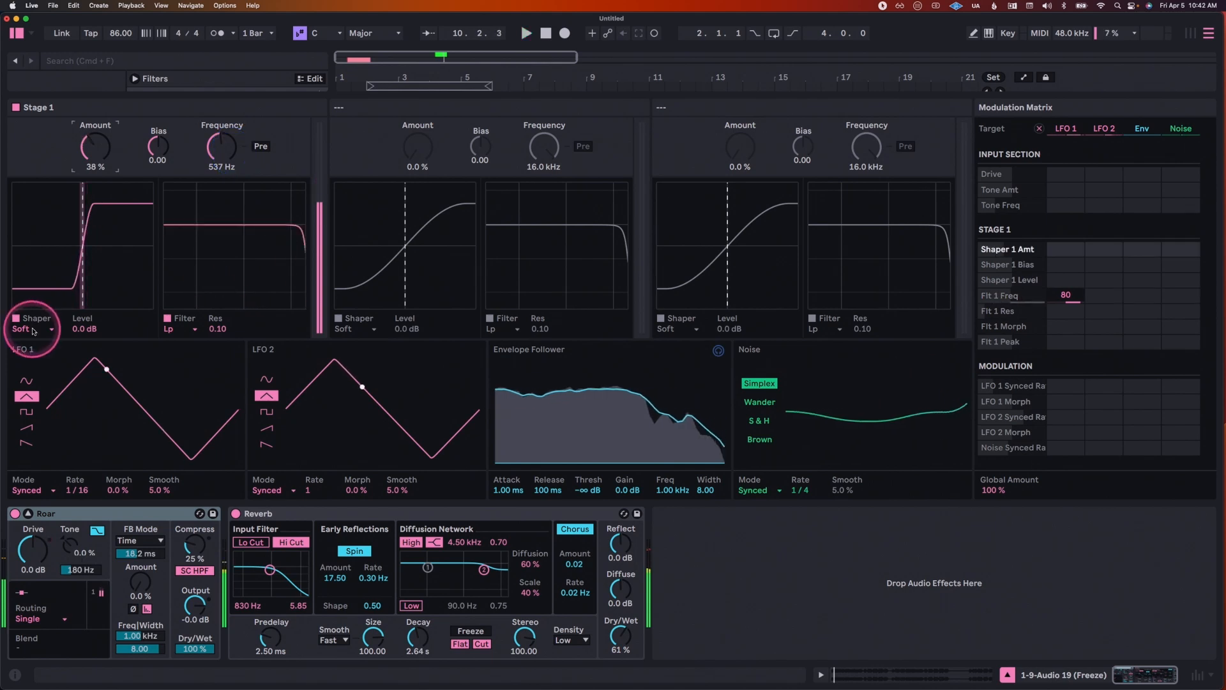
{"action": "left_click", "coordinate": [38, 390]}
{"action": "left_click_drag", "start_coordinate": [94, 147], "coordinate": [95, 135]}
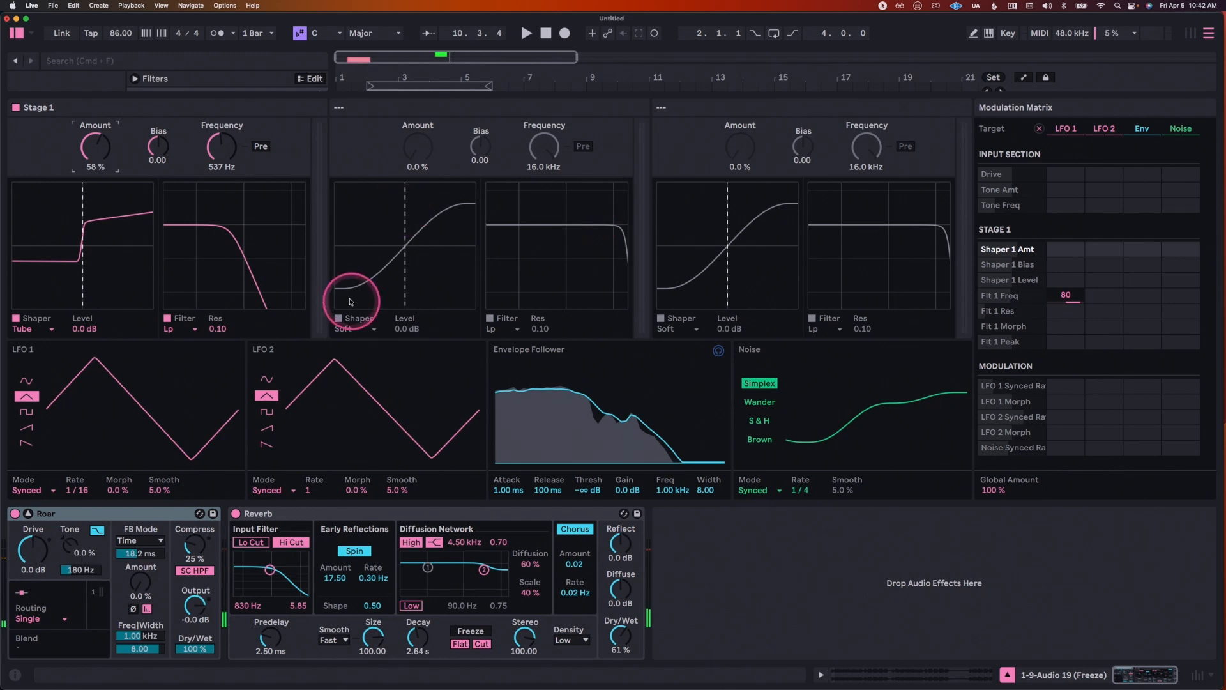
{"action": "key", "text": "space"}
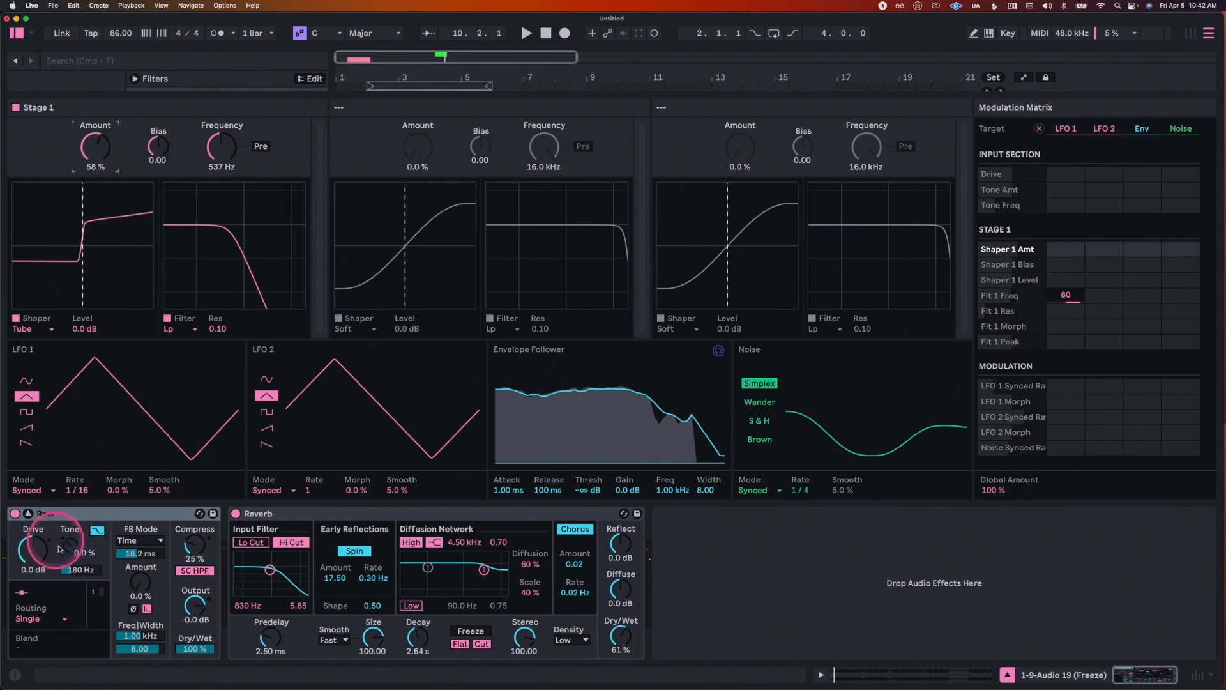
Step: Set Roar's Tone amount to 51 % while playing the vocal clip
{"action": "left_click", "coordinate": [69, 547]}
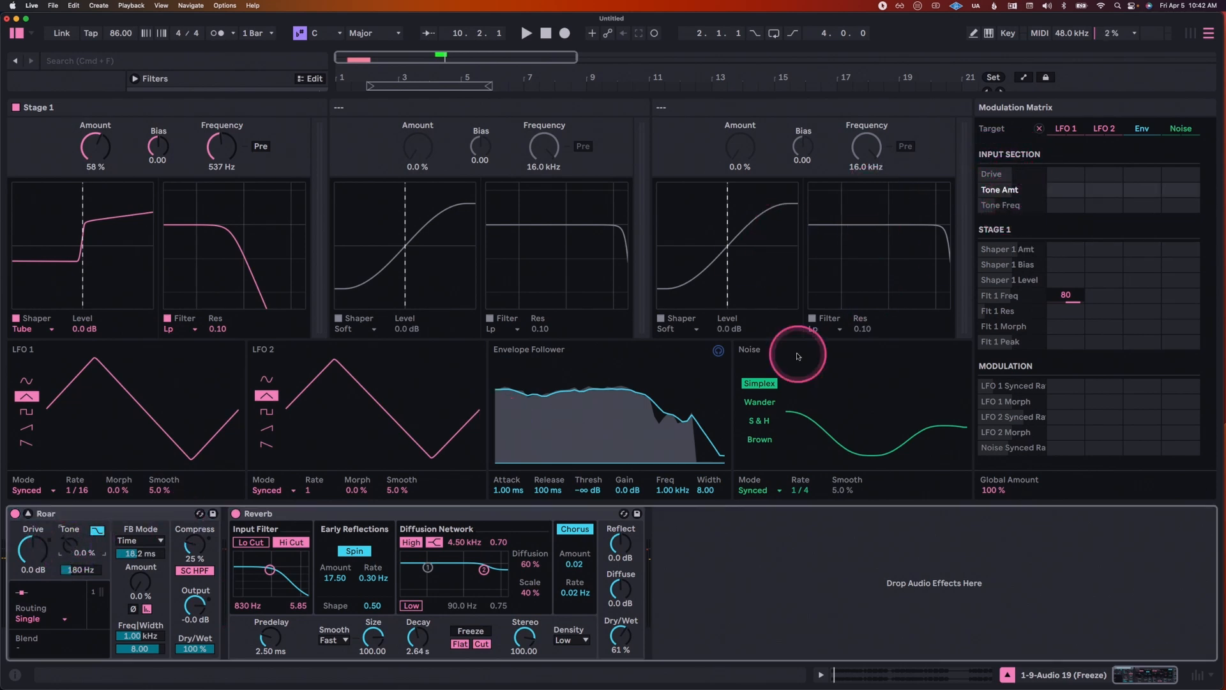
{"action": "key", "text": "space"}
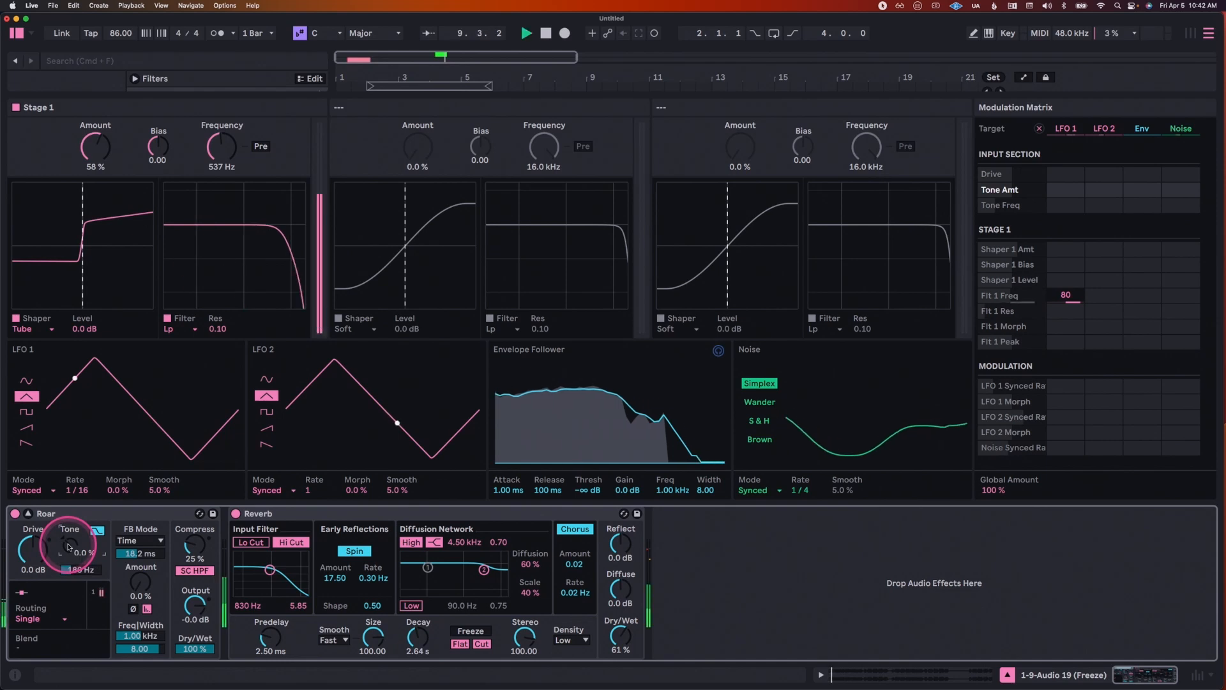
{"action": "left_click_drag", "start_coordinate": [73, 546], "coordinate": [74, 545]}
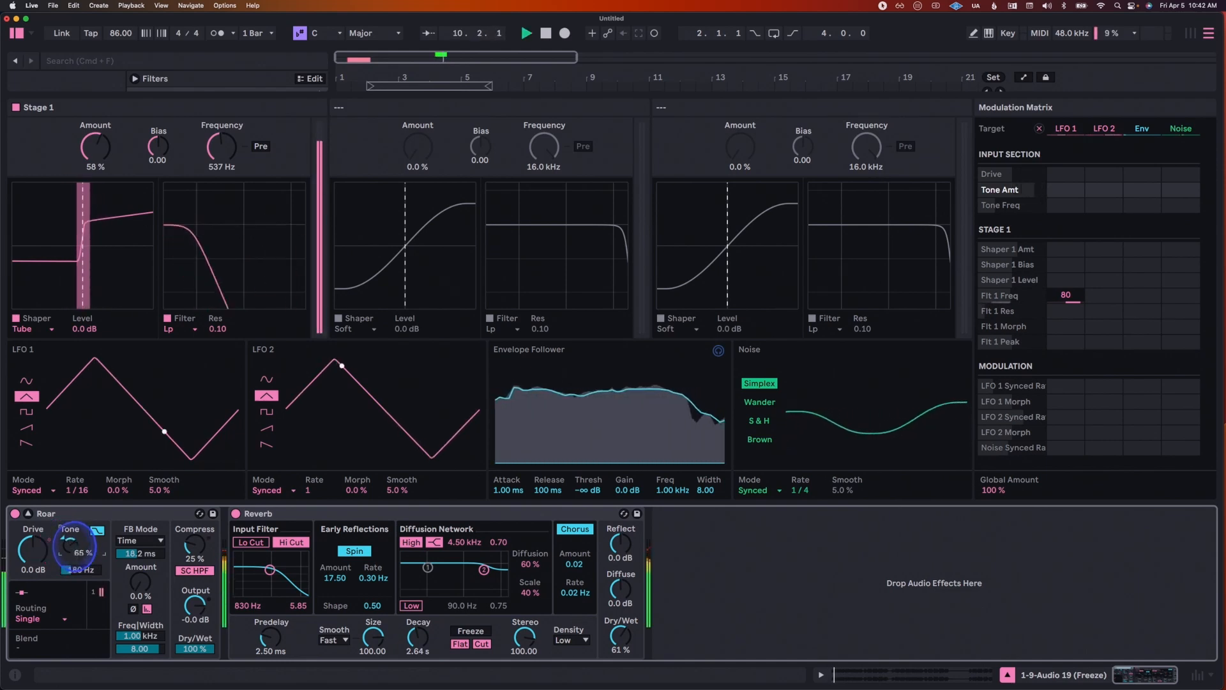
{"action": "key", "text": "space"}
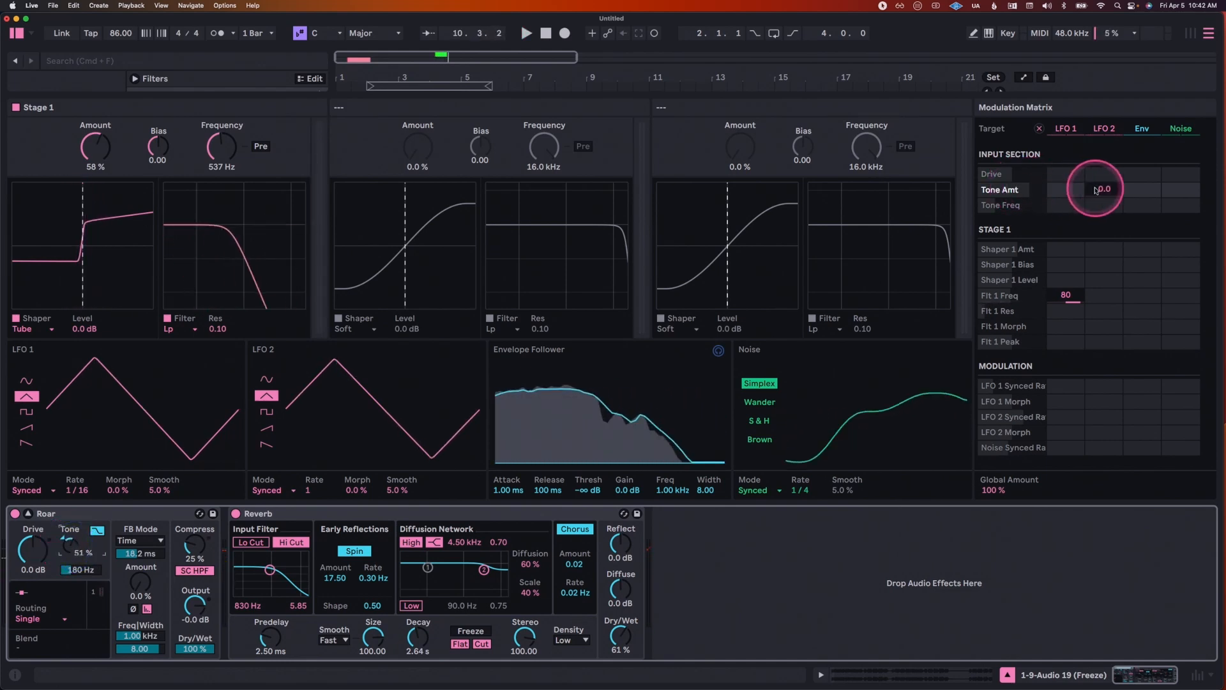
Step: Modulate the Tone amount with LFO 2 at 83 and give LFO 2 a square wave
{"action": "left_click", "coordinate": [1103, 189]}
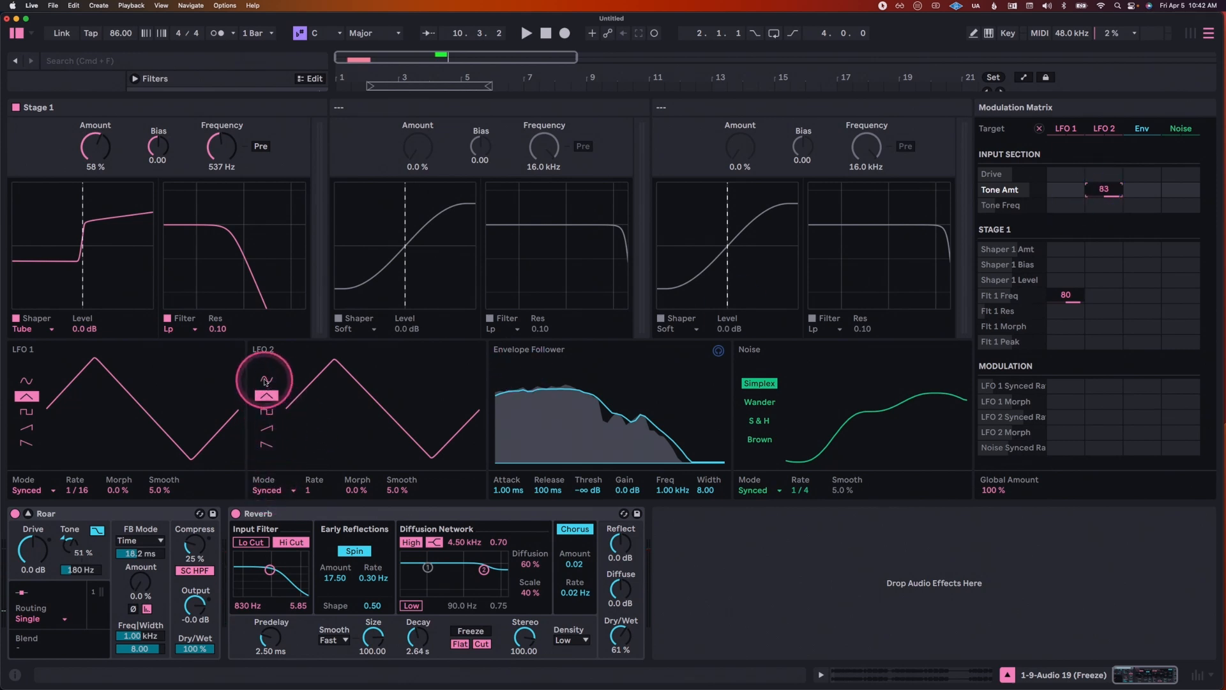
{"action": "left_click", "coordinate": [265, 411]}
{"action": "key", "text": "space"}
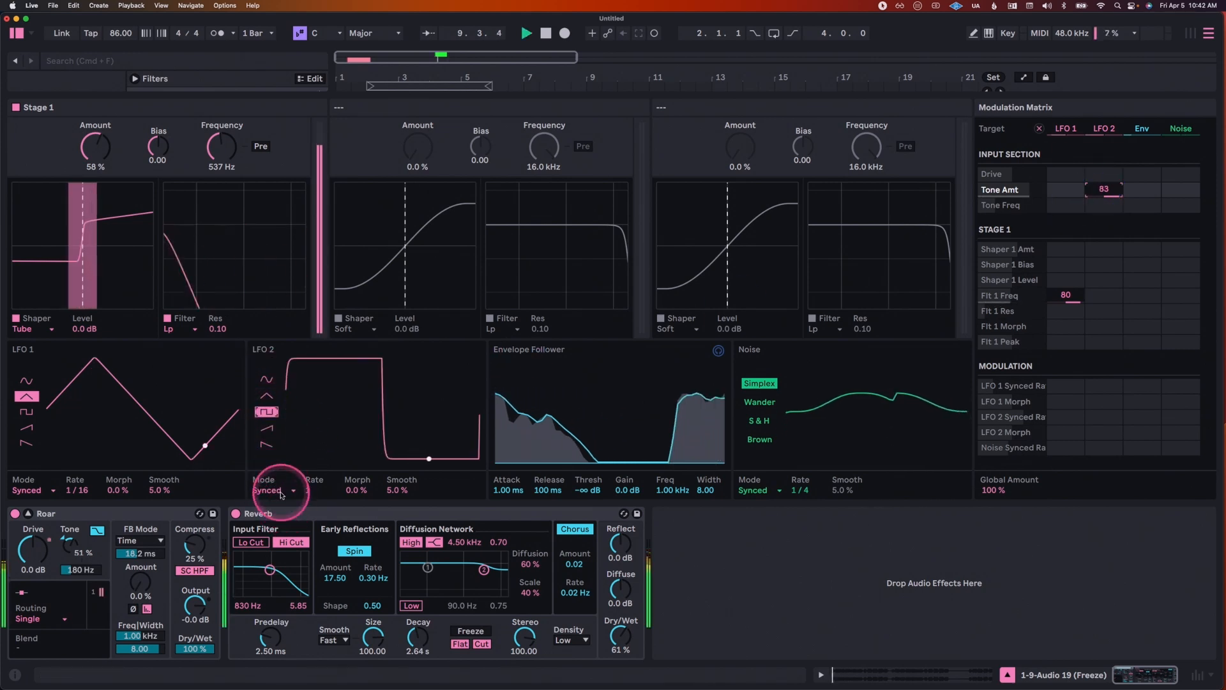
Step: Try LFO 2 in Free mode during playback and return it to Synced
{"action": "left_click", "coordinate": [280, 491]}
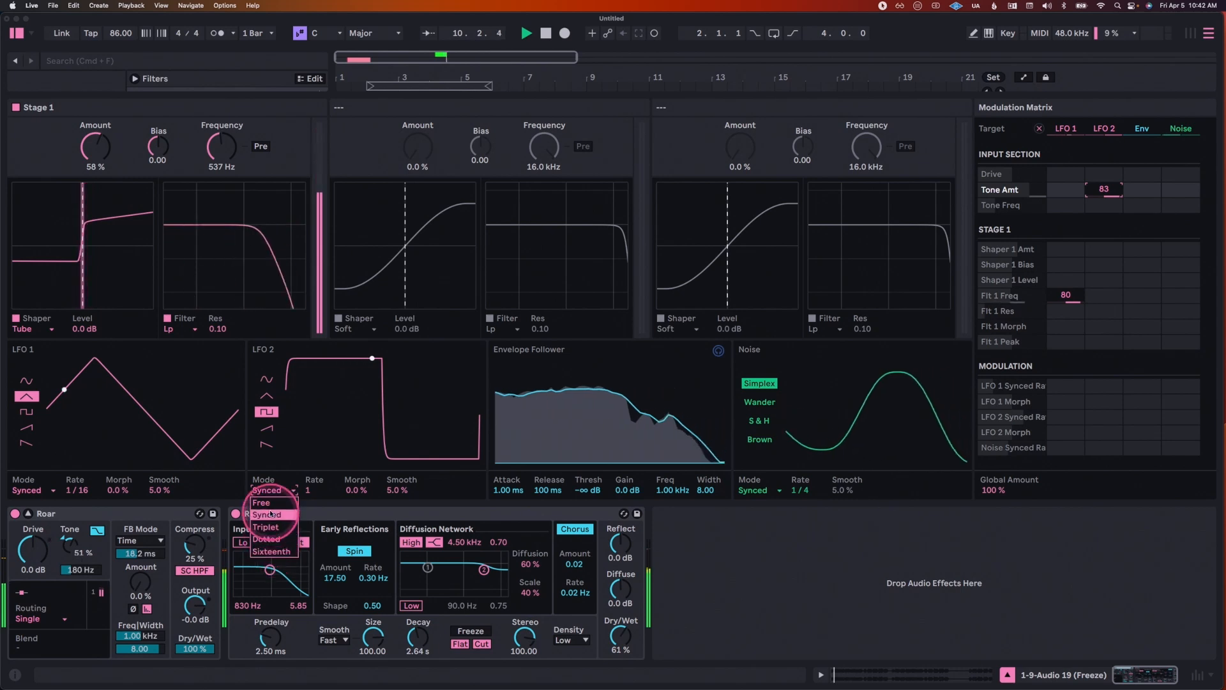
{"action": "left_click", "coordinate": [270, 503]}
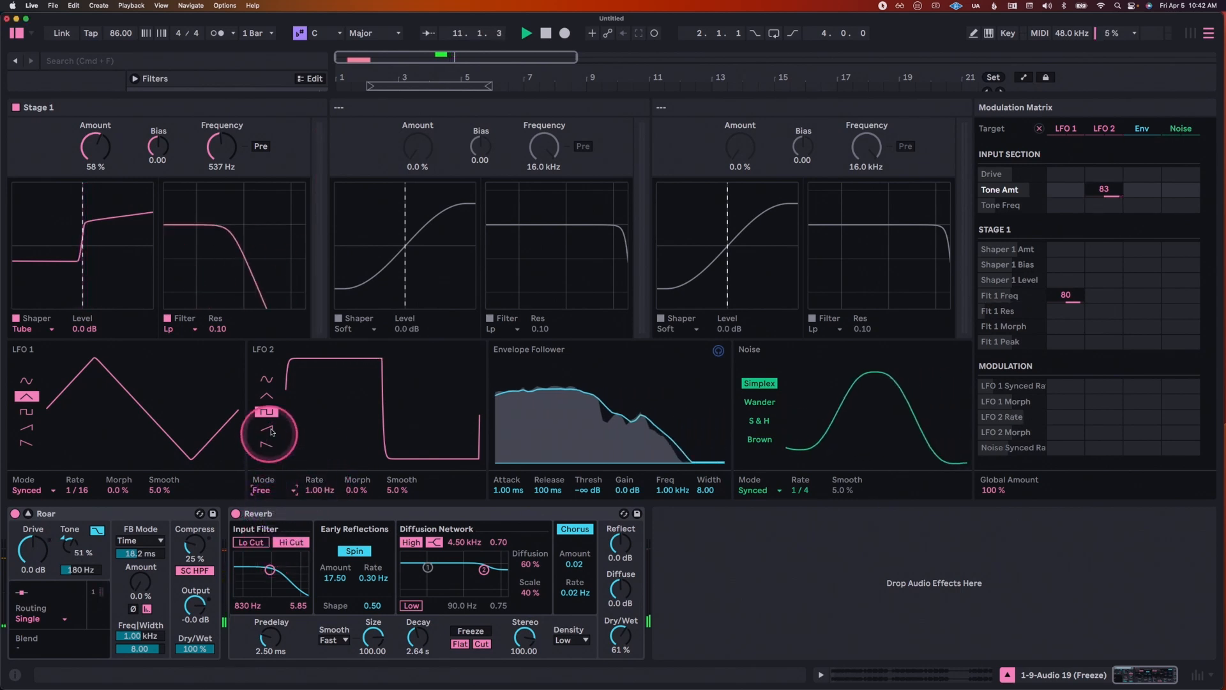
{"action": "left_click", "coordinate": [267, 489]}
{"action": "left_click", "coordinate": [268, 503]}
Step: Switch LFO 2 to a rising sawtooth at 1/32 with 25 % Morph and 83 % Smooth, and set Tone to -51 %
{"action": "left_click_drag", "start_coordinate": [360, 490], "coordinate": [359, 492]}
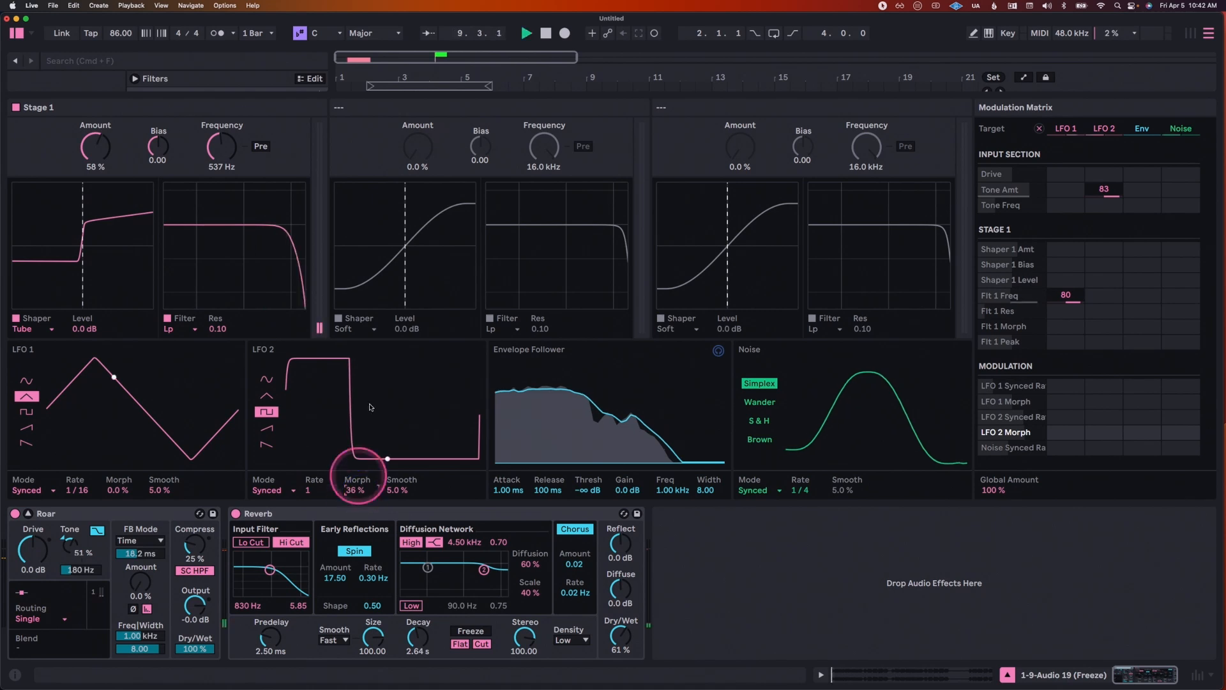
{"action": "key", "text": "space"}
{"action": "left_click", "coordinate": [267, 428]}
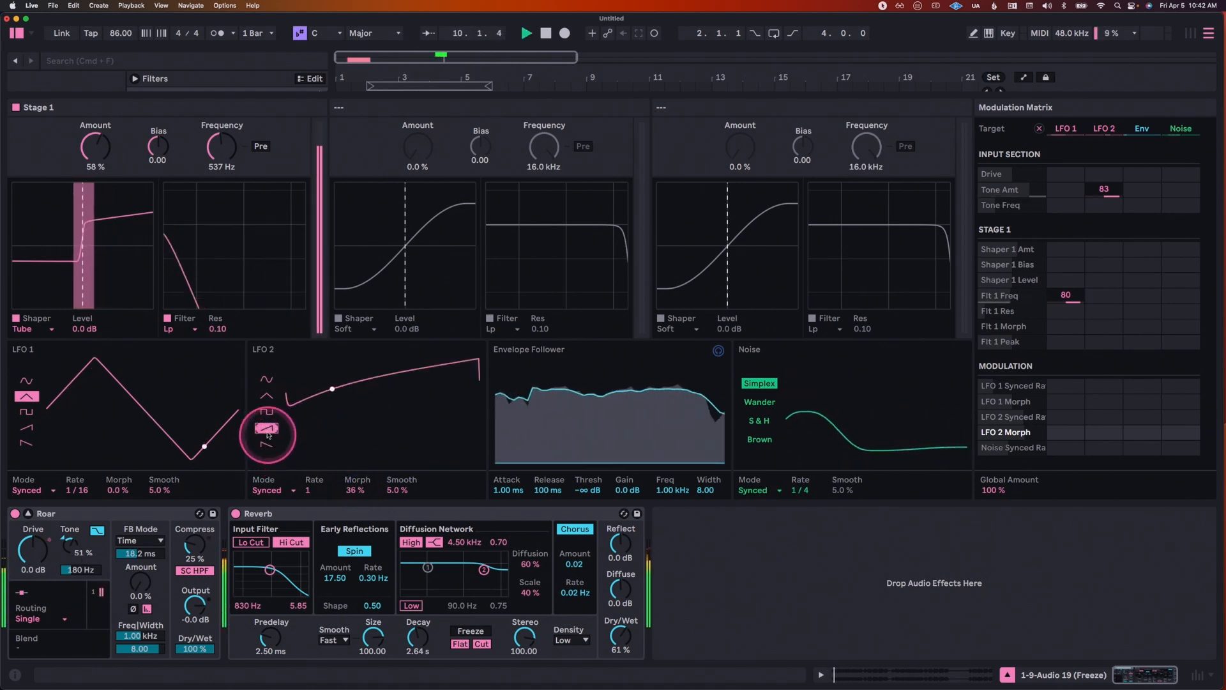
{"action": "left_click_drag", "start_coordinate": [307, 486], "coordinate": [316, 489]}
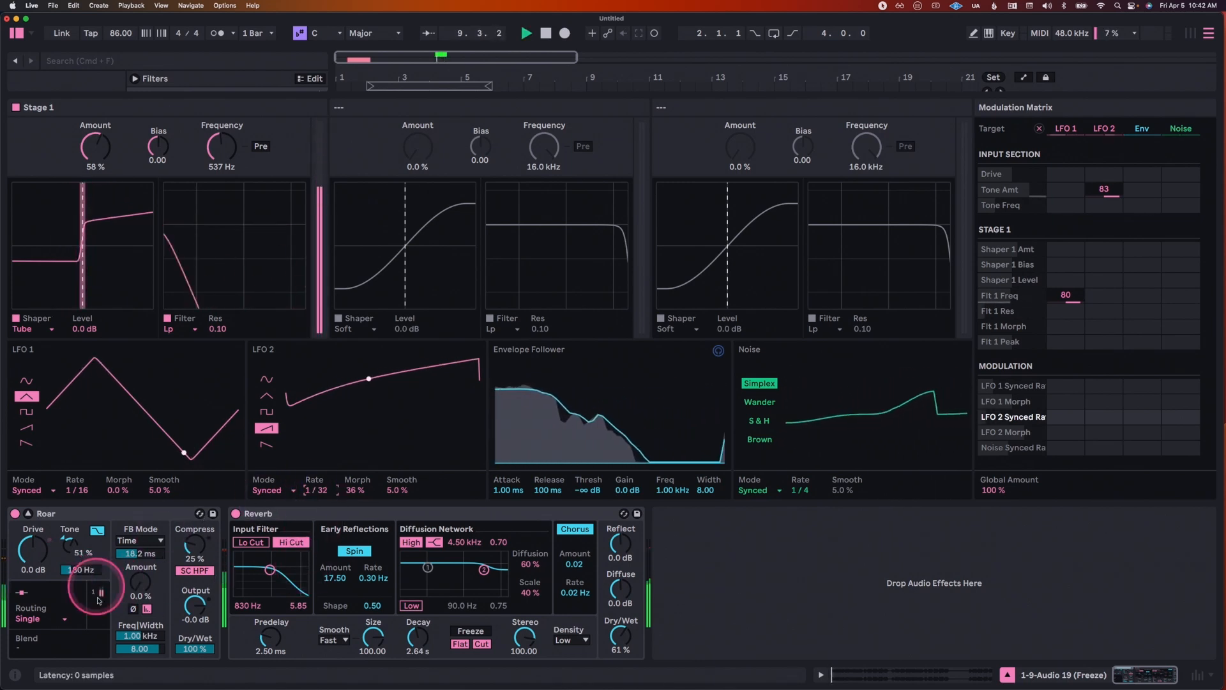
{"action": "left_click_drag", "start_coordinate": [76, 544], "coordinate": [78, 548]}
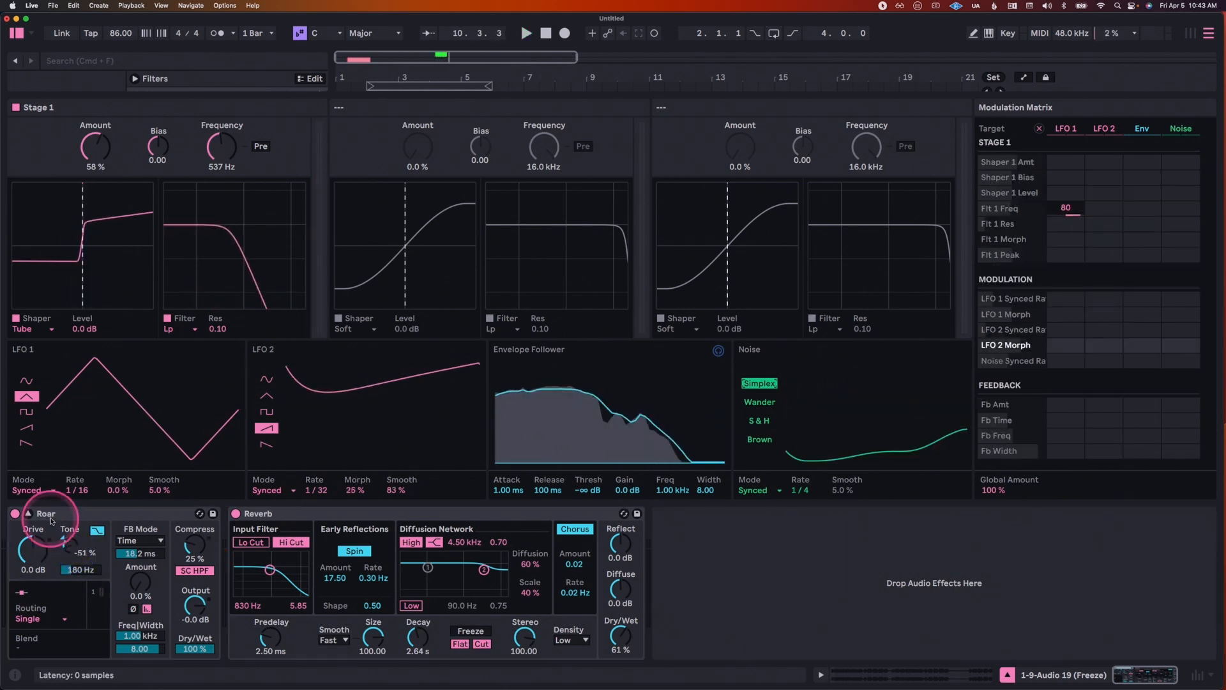
Step: Switch Roar to Parallel routing and give Stage 2 a Polynomial shaper with Amount at 57 %
{"action": "left_click", "coordinate": [35, 618]}
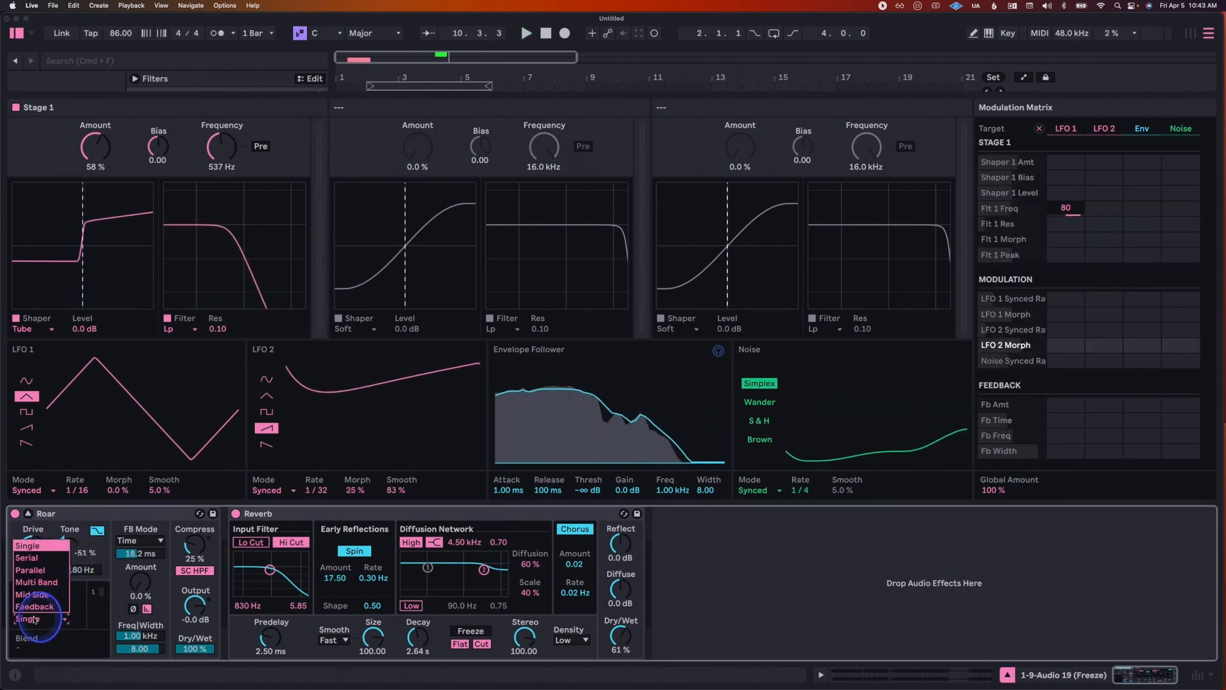
{"action": "left_click", "coordinate": [37, 569]}
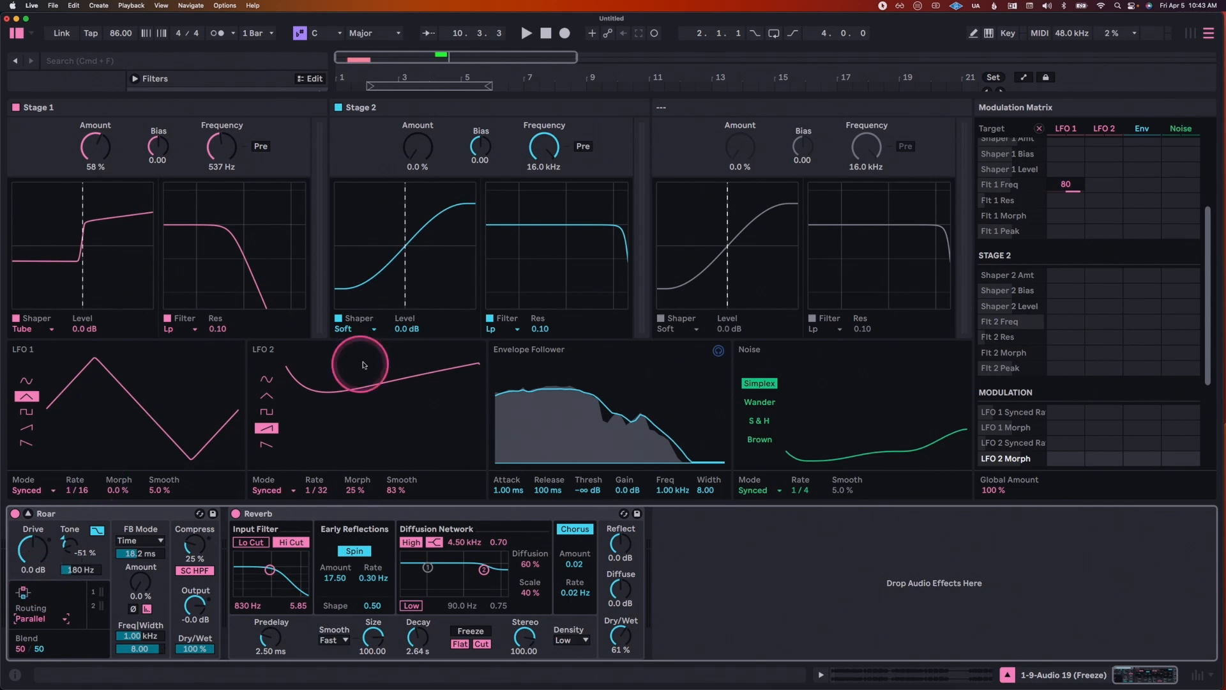
{"action": "left_click", "coordinate": [371, 330]}
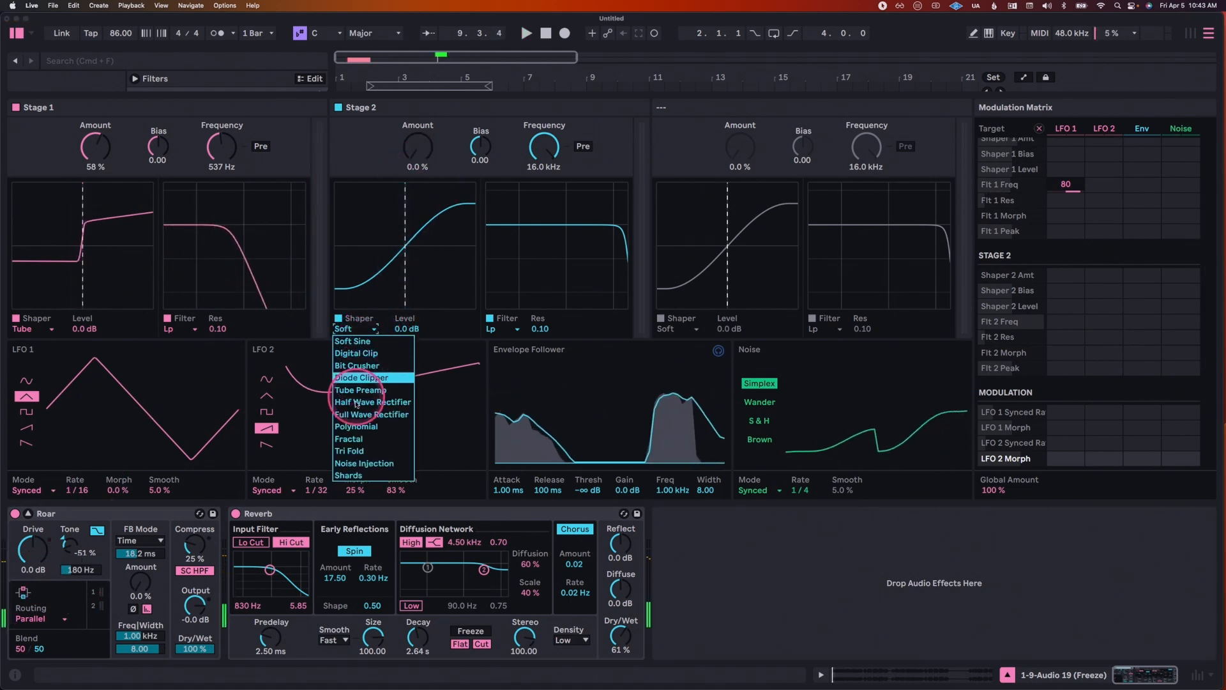
{"action": "left_click", "coordinate": [356, 425]}
{"action": "key", "text": "space"}
{"action": "left_click_drag", "start_coordinate": [422, 149], "coordinate": [422, 149]}
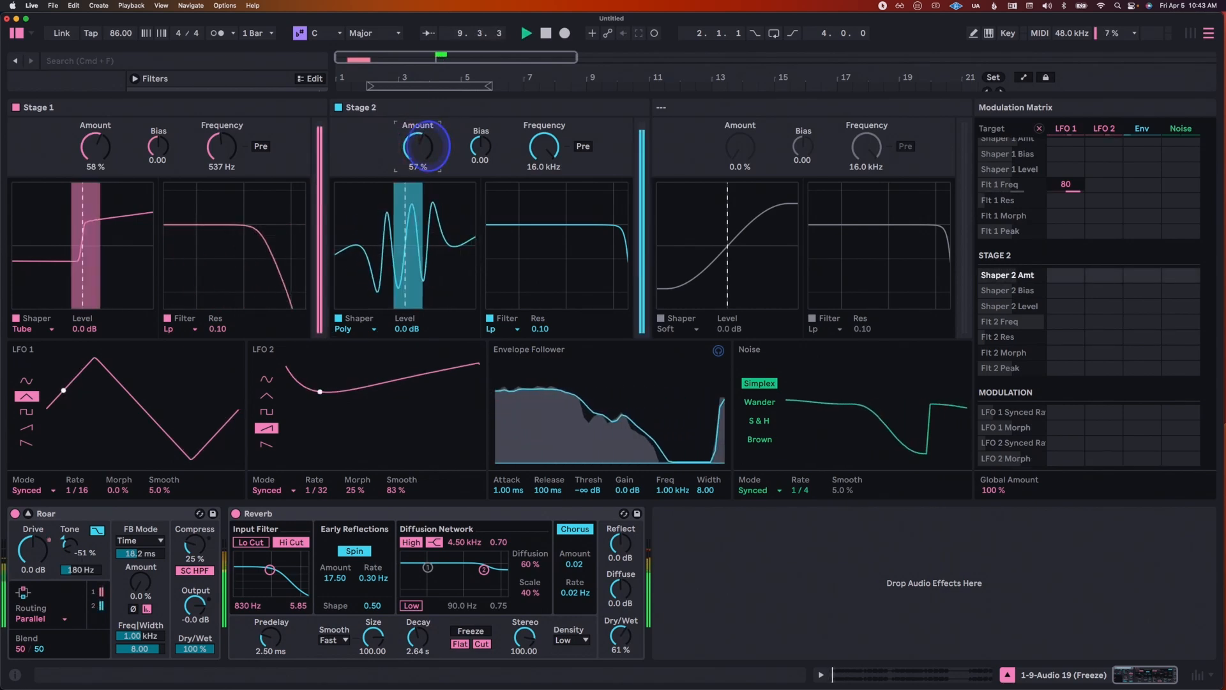
Step: Keep Stage 2's shaper on Polynomial, lower its Level to -3.7 dB and play the clip
{"action": "key", "text": "space"}
{"action": "left_click", "coordinate": [357, 329]}
{"action": "left_click", "coordinate": [362, 426]}
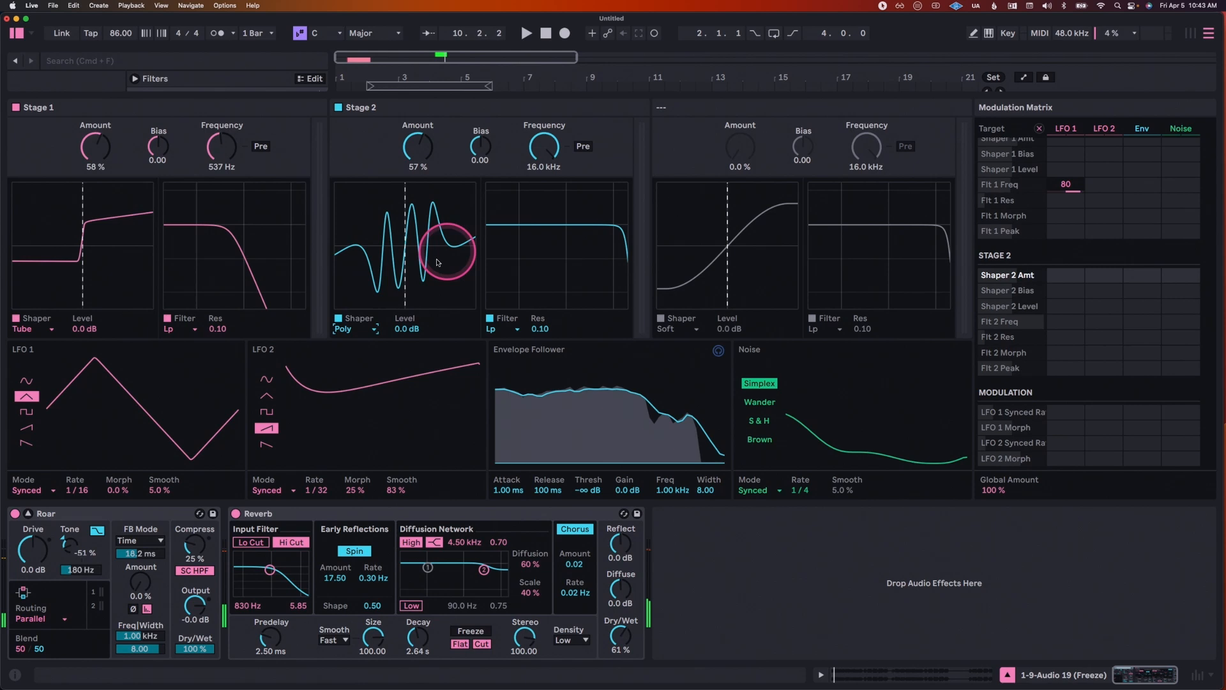
{"action": "left_click", "coordinate": [407, 324]}
{"action": "key", "text": "space"}
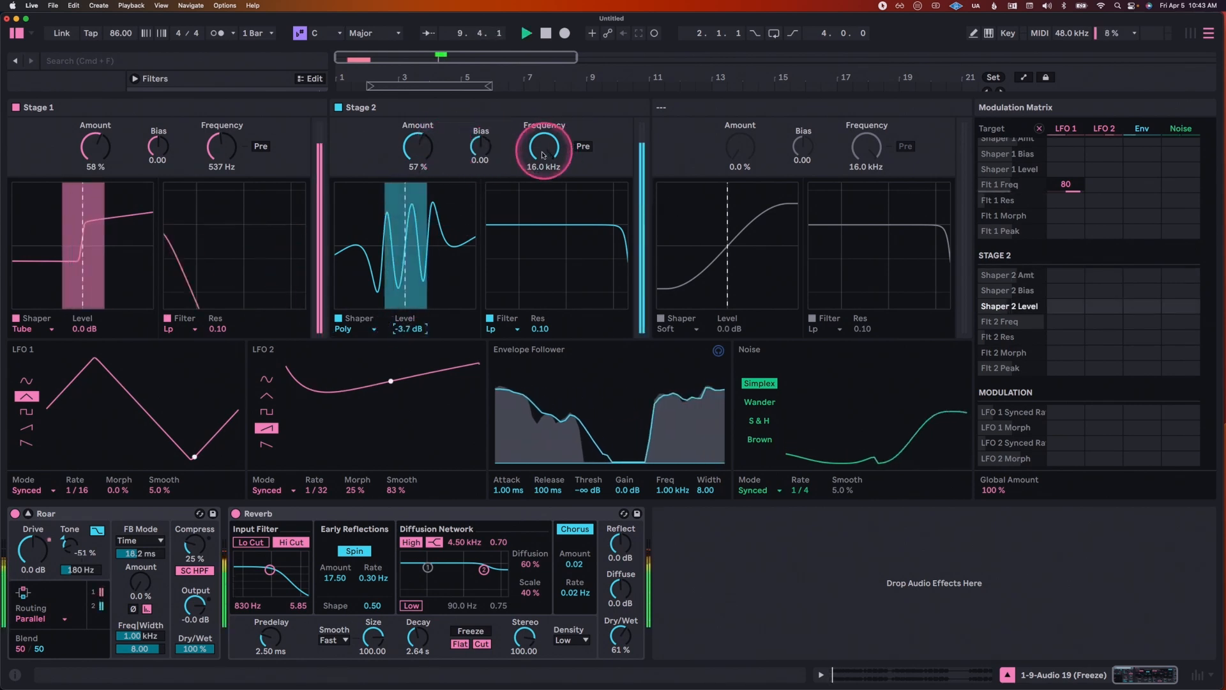
Step: Change Stage 2's filter to high-pass and set its Frequency to 455 Hz during playback
{"action": "left_click_drag", "start_coordinate": [543, 150], "coordinate": [543, 131]}
{"action": "key", "text": "space"}
{"action": "left_click", "coordinate": [514, 330]}
{"action": "left_click", "coordinate": [516, 350]}
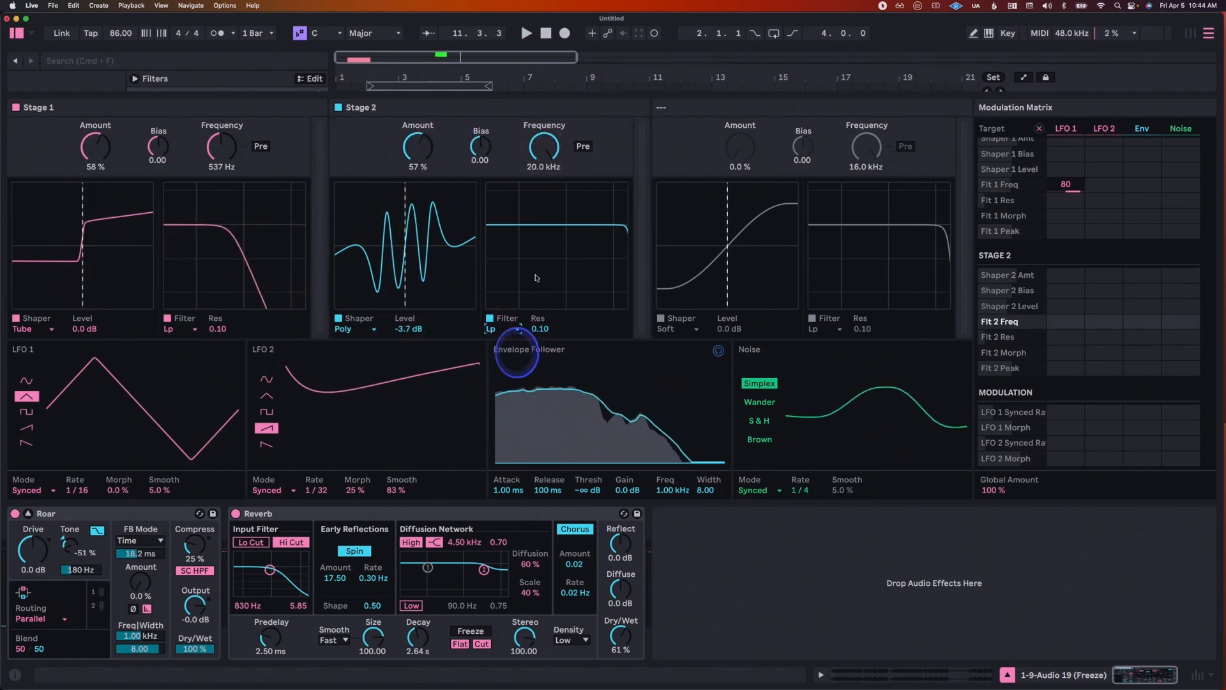
{"action": "left_click_drag", "start_coordinate": [548, 156], "coordinate": [548, 185]}
{"action": "key", "text": "space"}
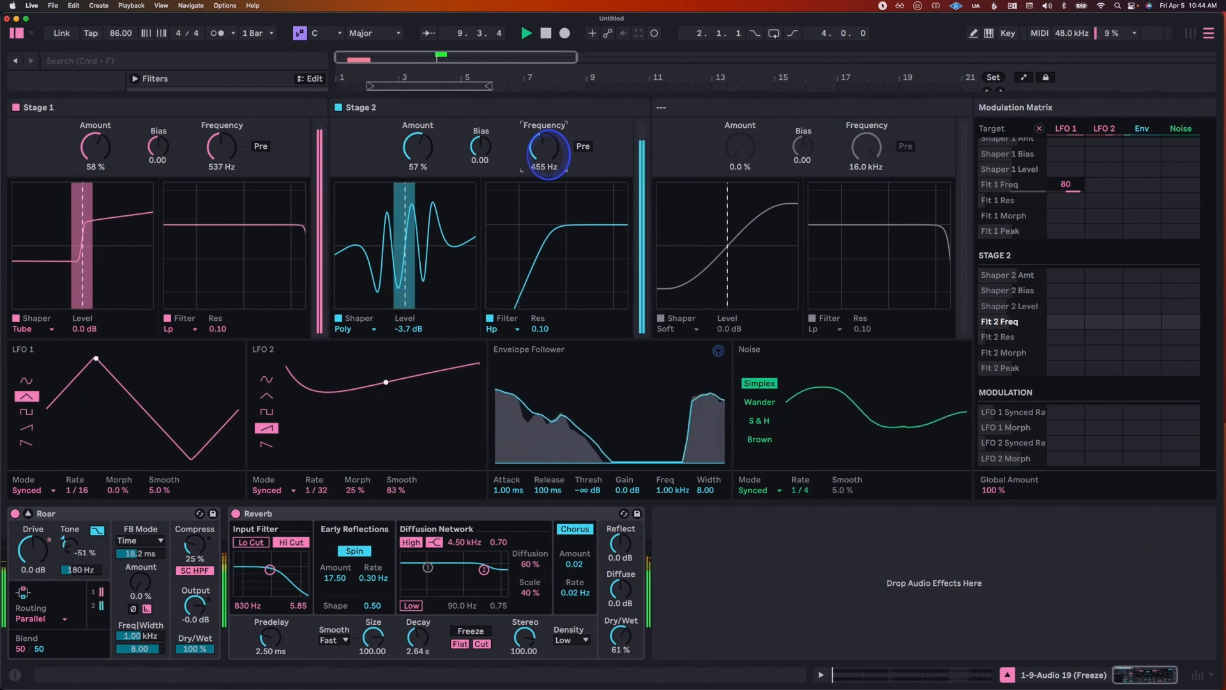
Step: Bypass Stage 1 and set Stage 2's shaper Amount to 89 %
{"action": "left_click", "coordinate": [16, 107]}
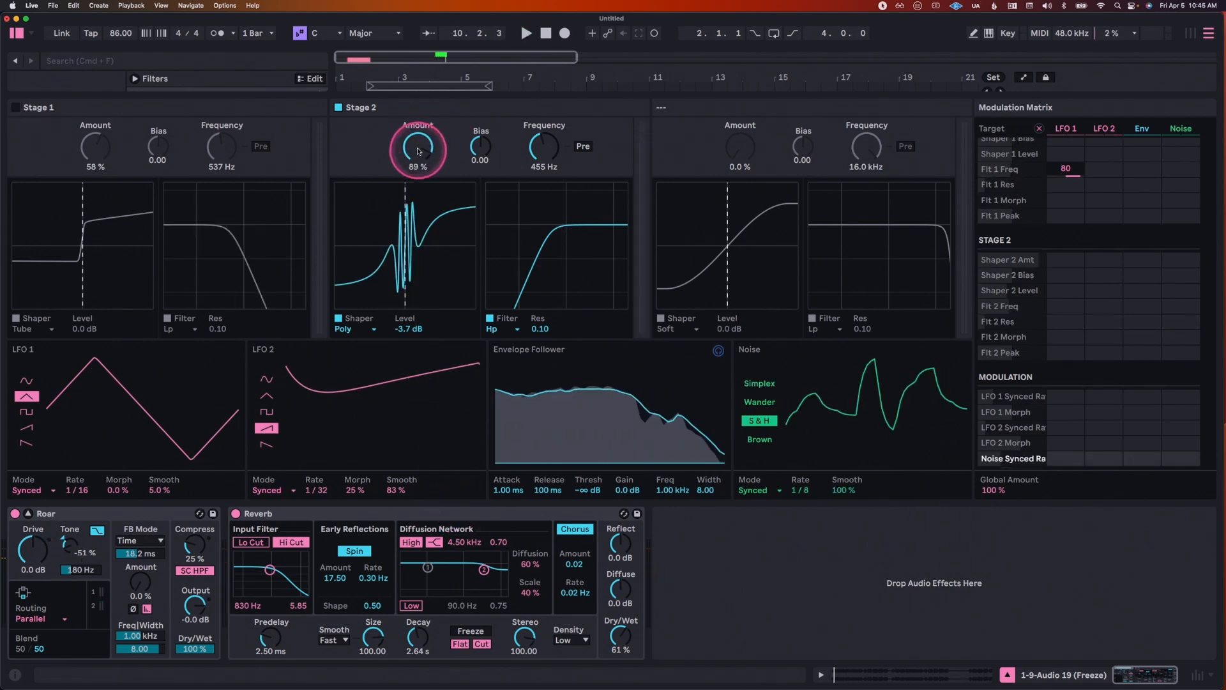
{"action": "left_click", "coordinate": [418, 154]}
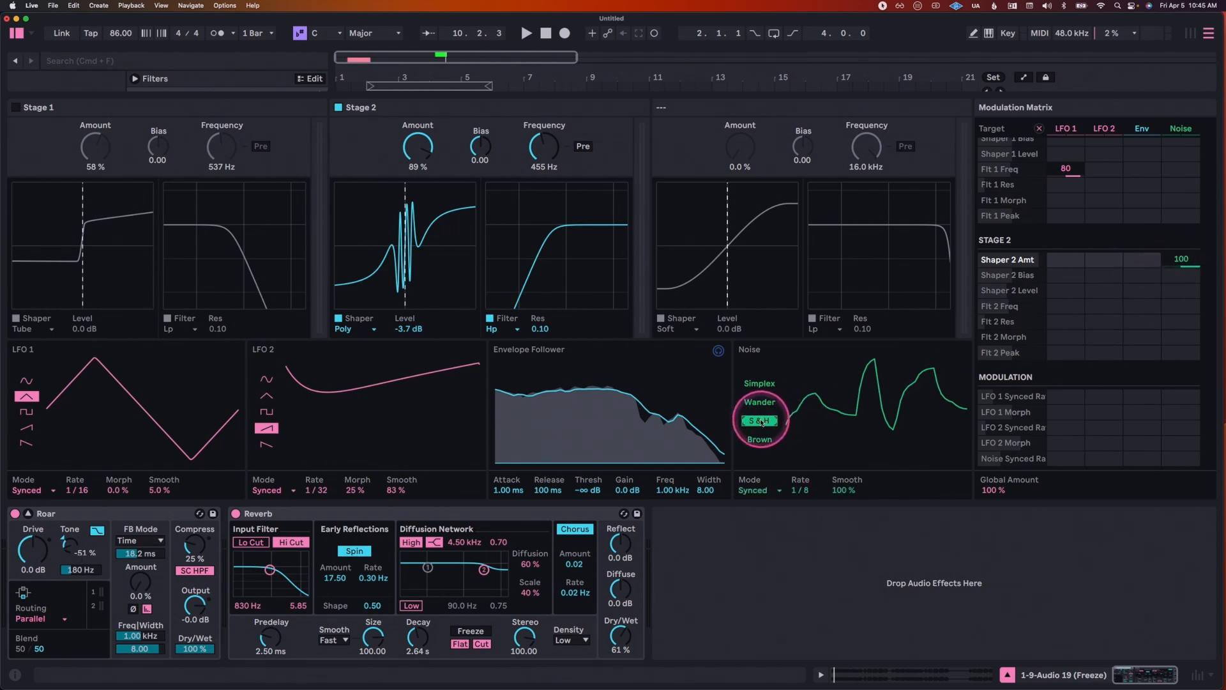
Step: Set the S&H Noise modulator's Rate to 1/4 and play the clip, switching Stage 1 back on
{"action": "left_click", "coordinate": [799, 491]}
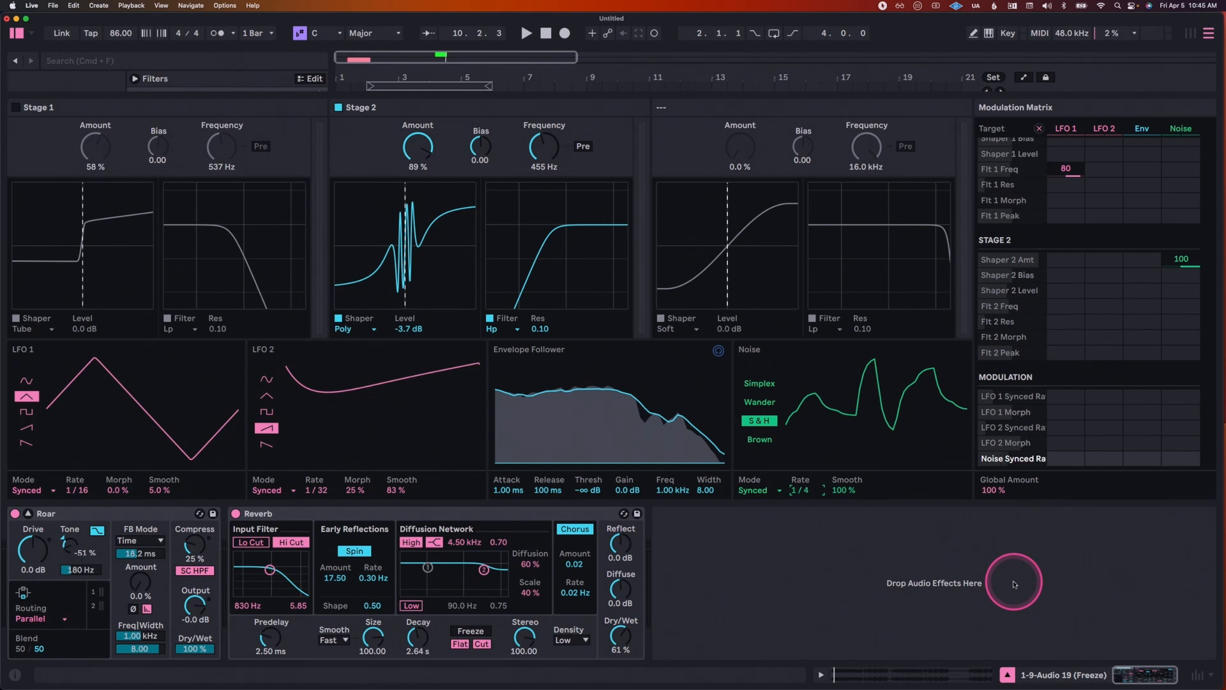
{"action": "key", "text": "space"}
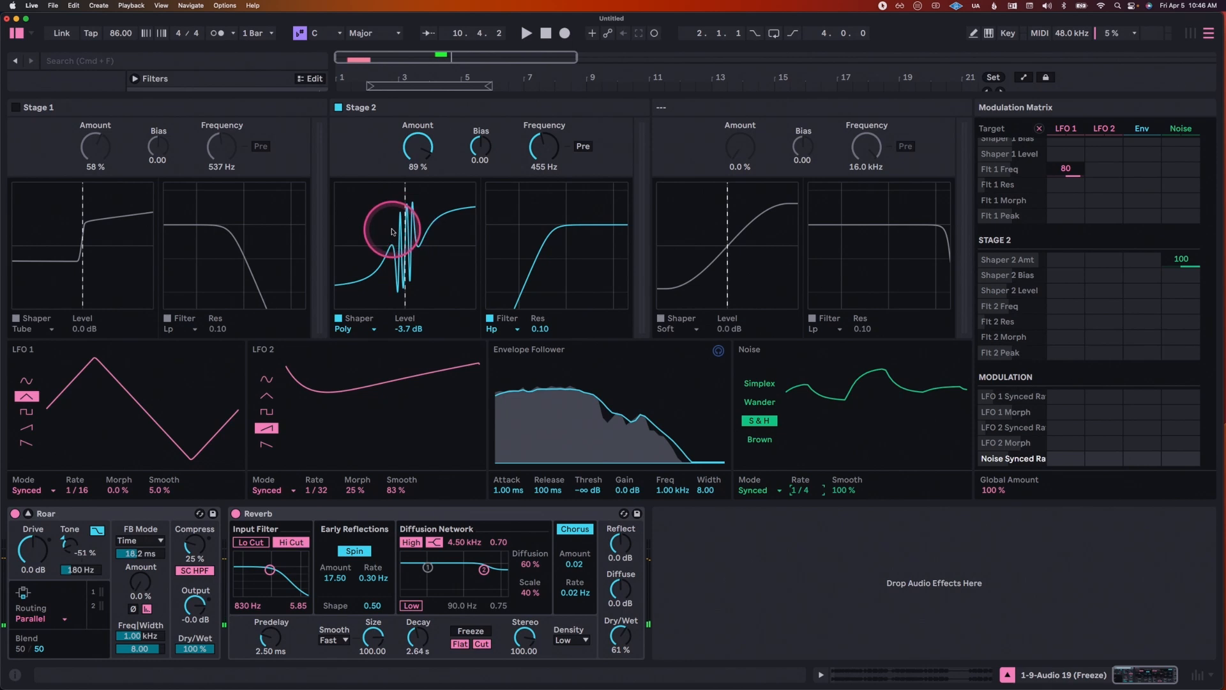
{"action": "key", "text": "space"}
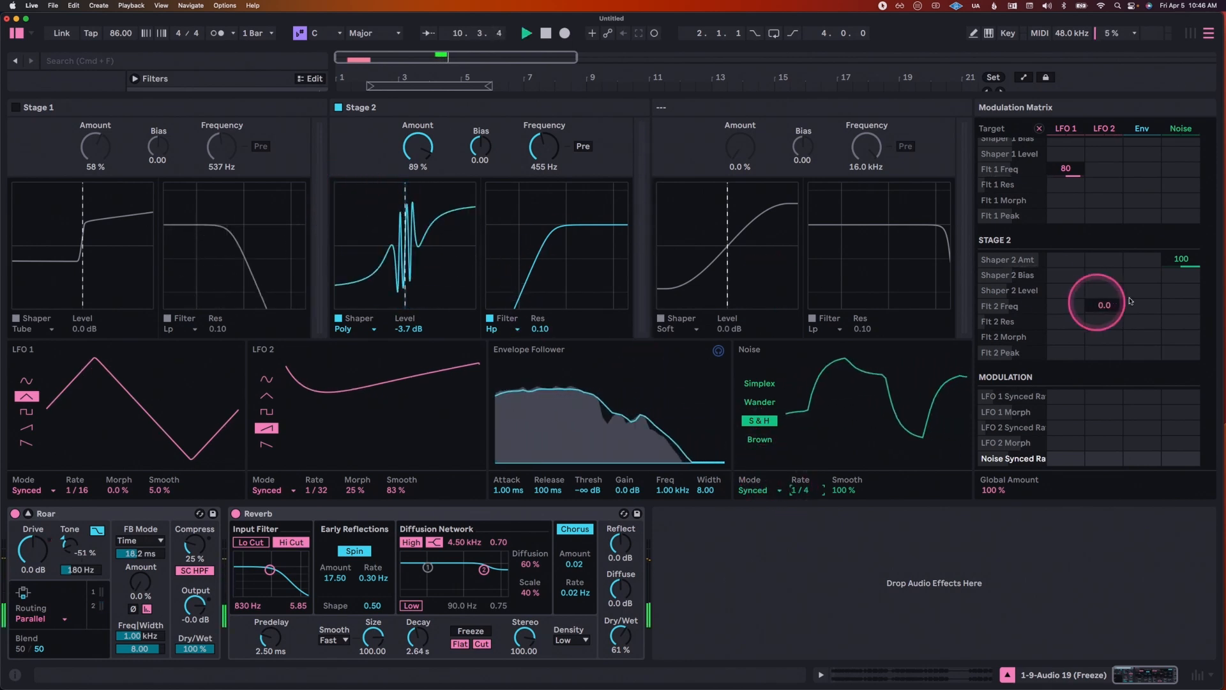
{"action": "left_click", "coordinate": [18, 108]}
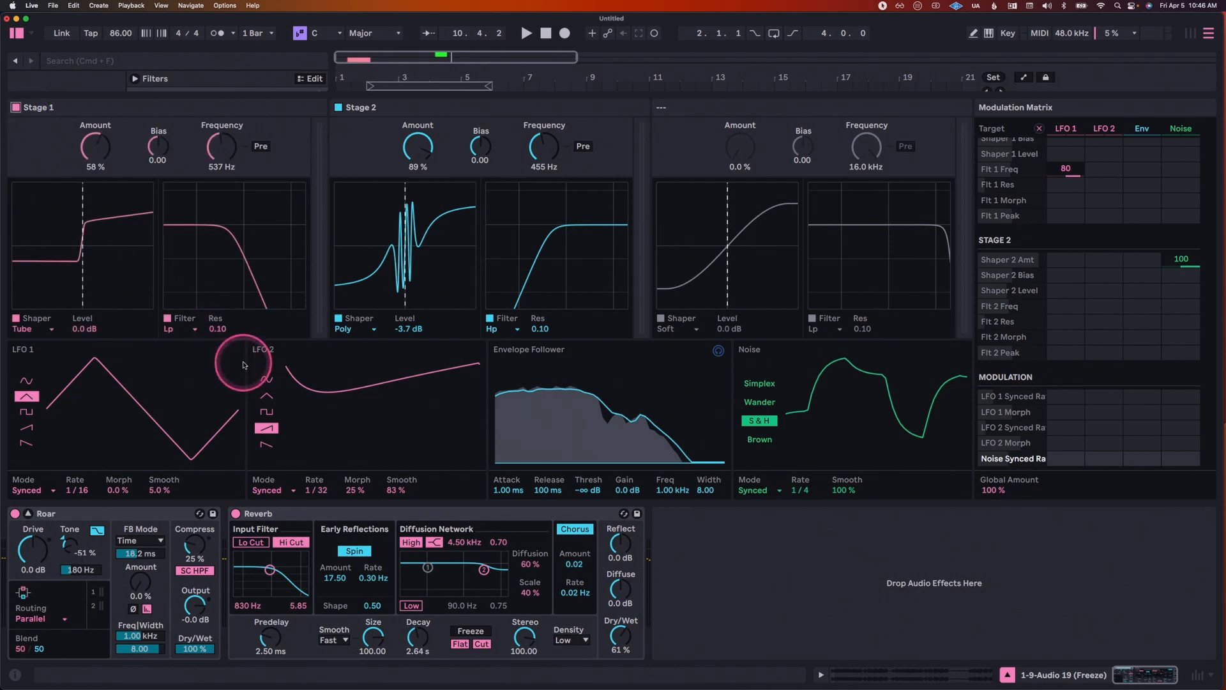
{"action": "key", "text": "space"}
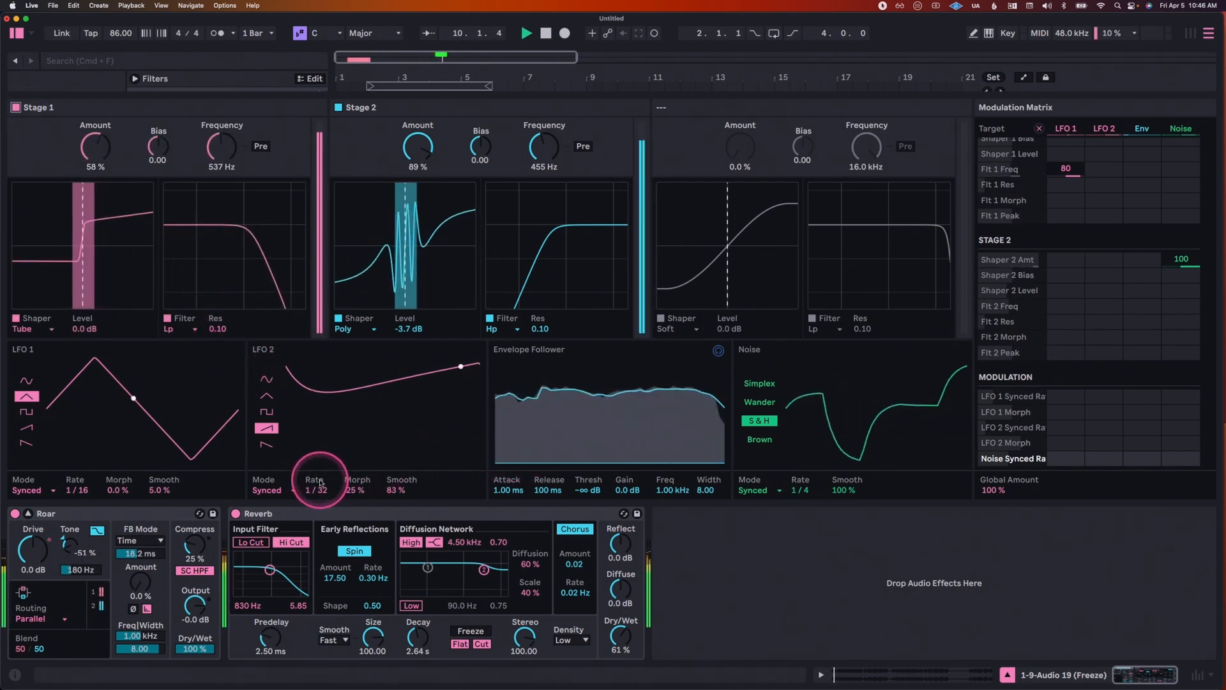
Step: Collapse Roar's expanded view, and freeze and flatten the 9-Audio 19 vocal track
{"action": "left_click_drag", "start_coordinate": [415, 77], "coordinate": [414, 81]}
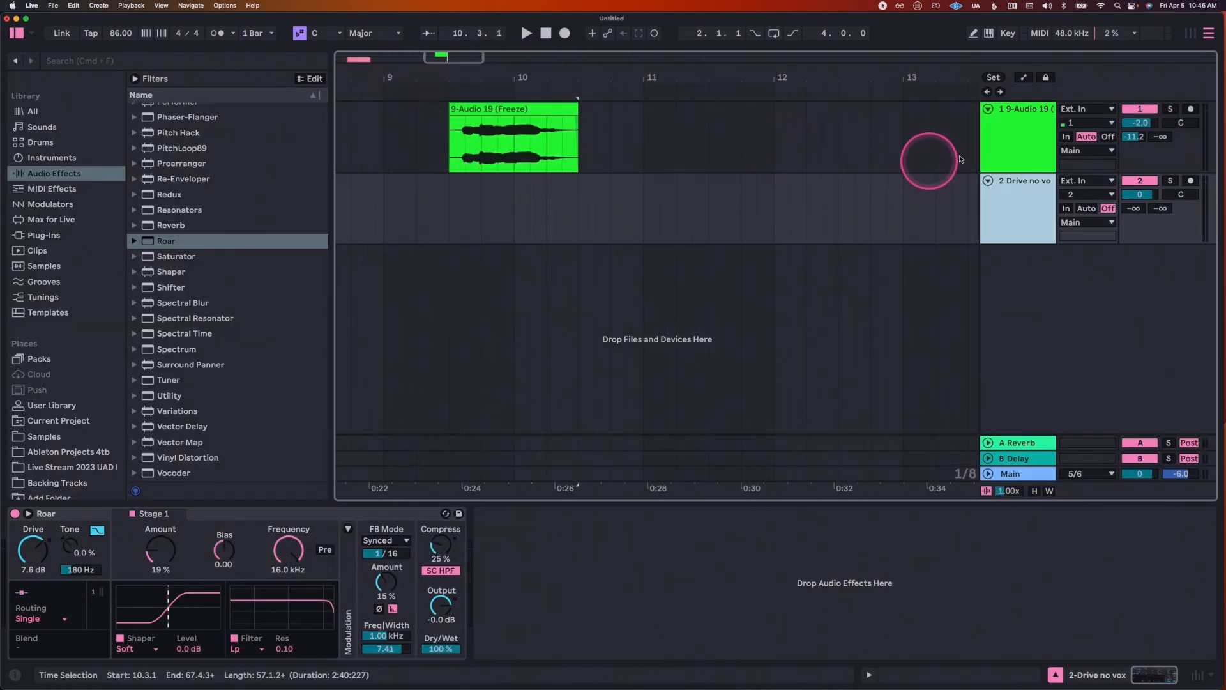
{"action": "left_click", "coordinate": [994, 123]}
{"action": "right_click", "coordinate": [994, 123]}
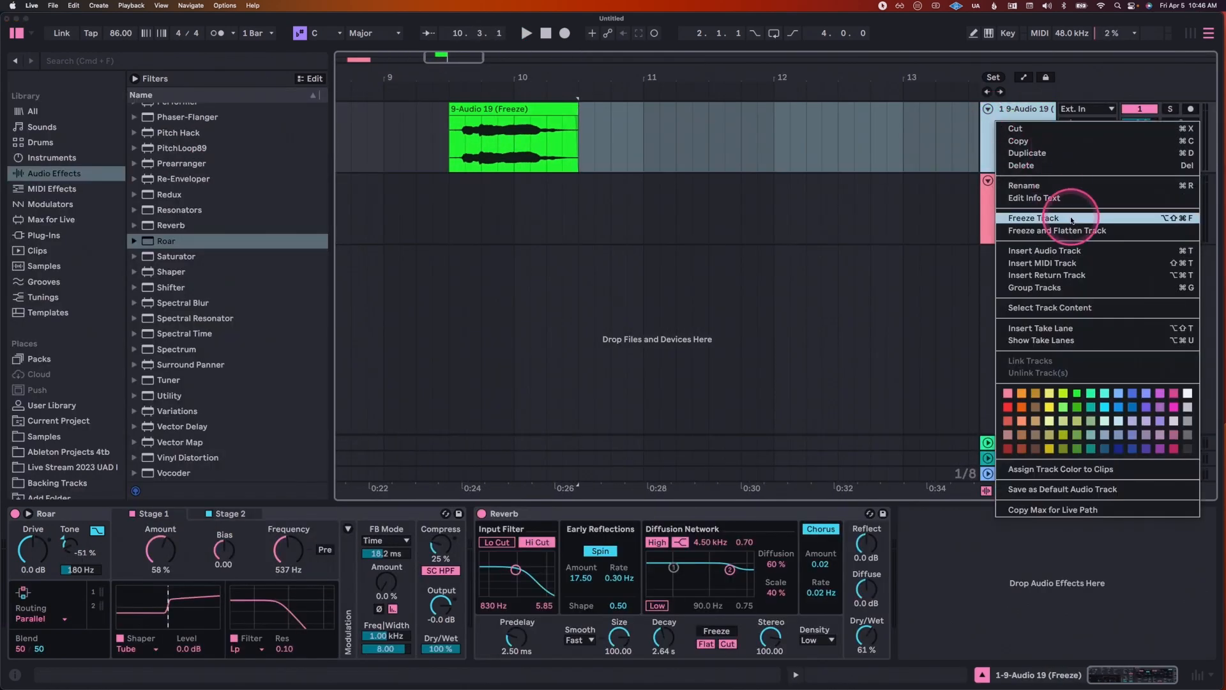
{"action": "left_click", "coordinate": [1127, 219]}
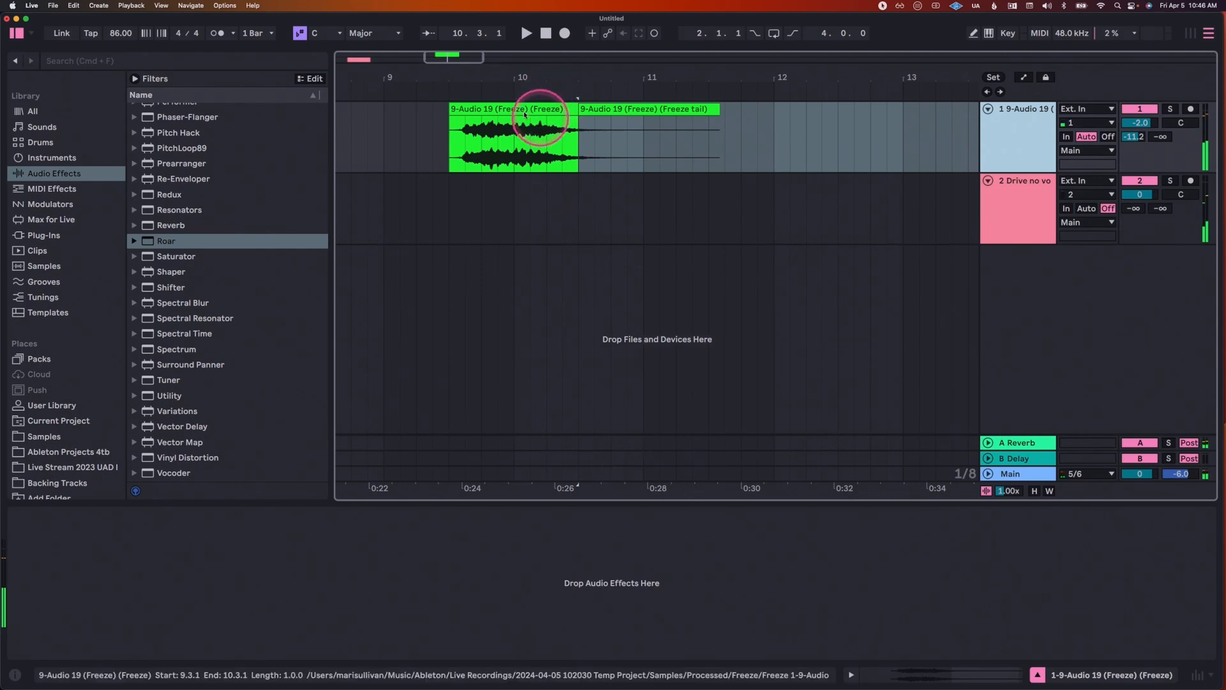
Step: Extend the flattened vocal clip over its reverb tail to 11.3.3 and play it
{"action": "left_click_drag", "start_coordinate": [577, 113], "coordinate": [754, 121]}
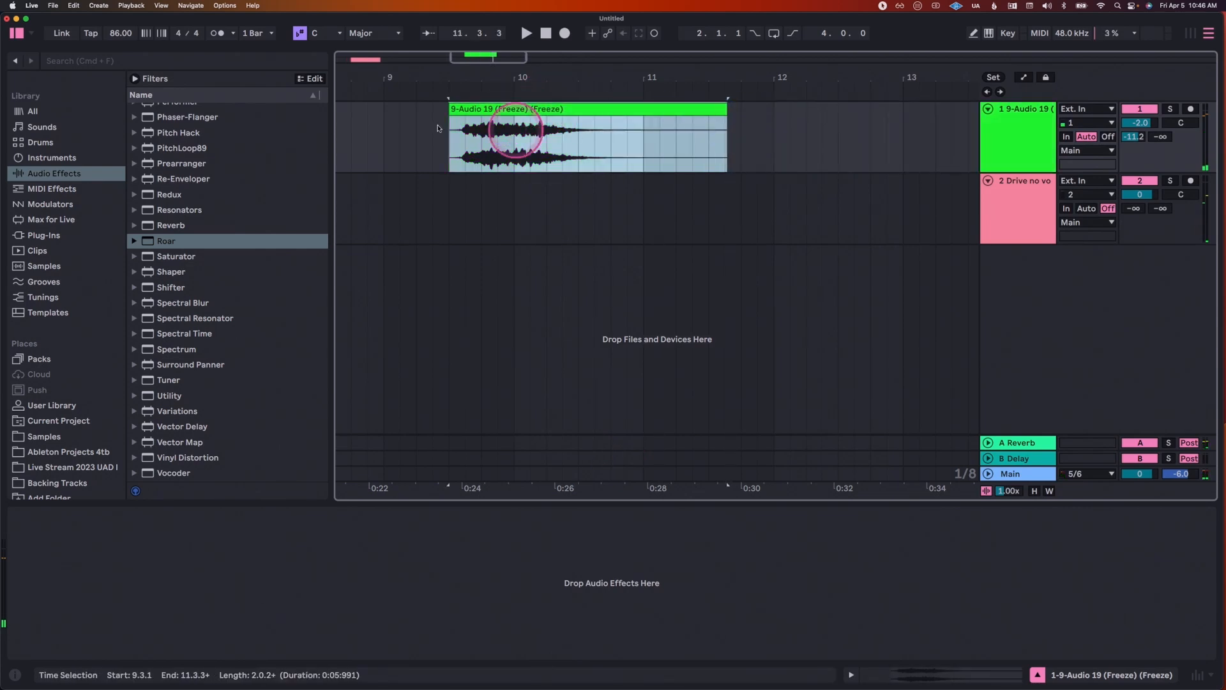
{"action": "left_click", "coordinate": [466, 143]}
{"action": "key", "text": "space"}
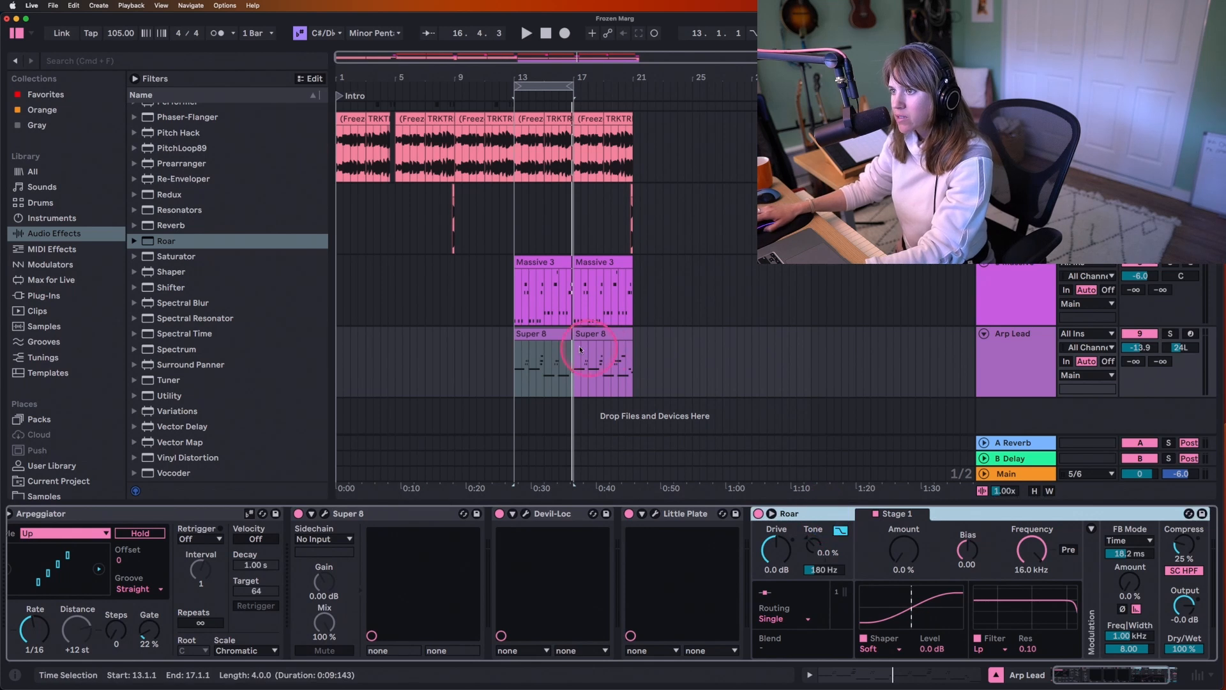
Step: Play the Arp Lead's Super 8 clip from bar 13 both soloed and in the mix, leaving the track soloed
{"action": "left_click", "coordinate": [556, 348]}
{"action": "left_click", "coordinate": [1131, 331]}
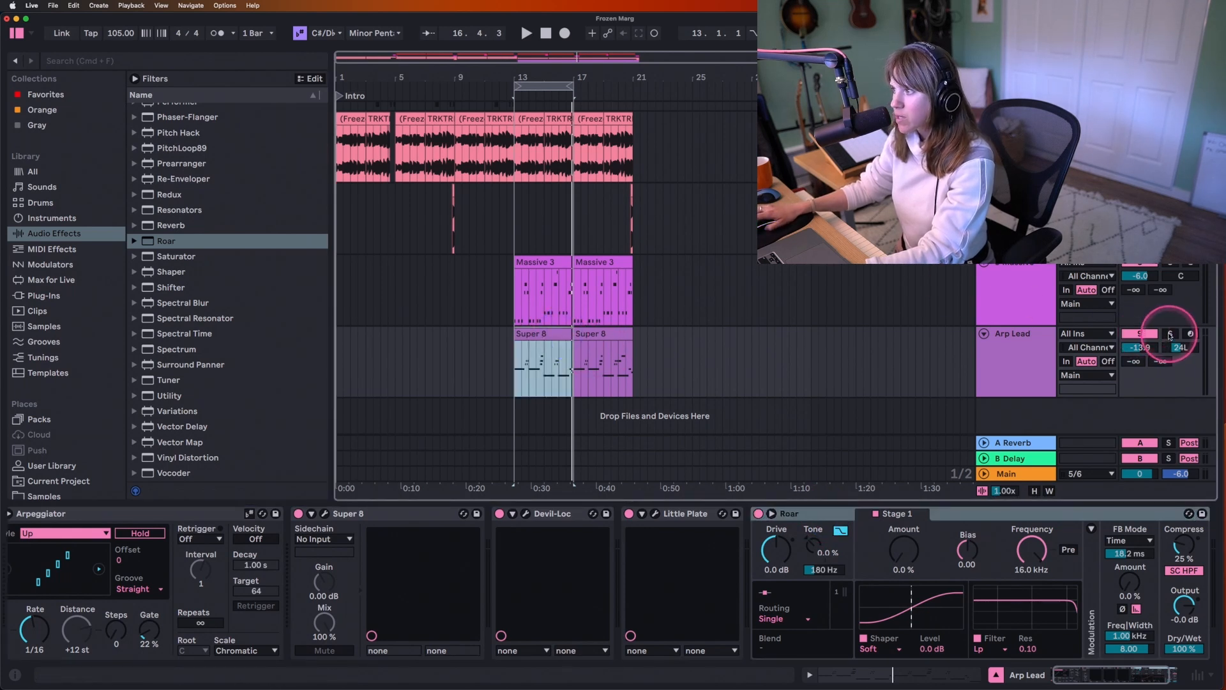
{"action": "left_click", "coordinate": [1170, 334]}
{"action": "key", "text": "space"}
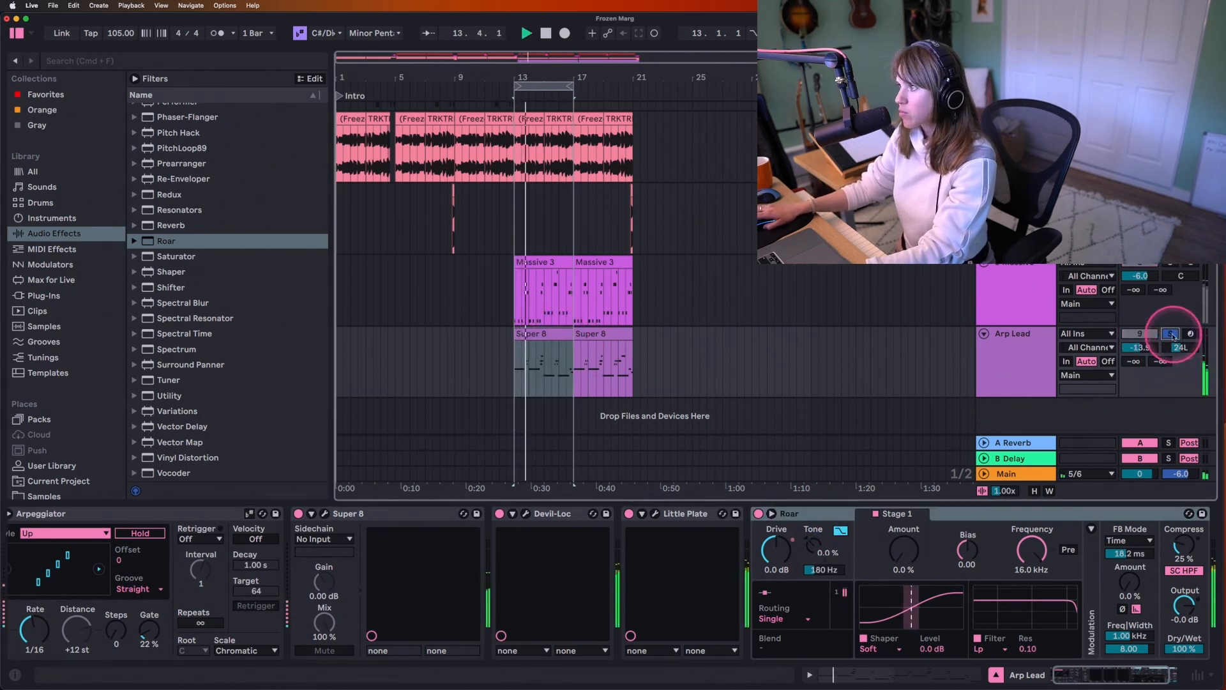
{"action": "left_click", "coordinate": [1172, 335]}
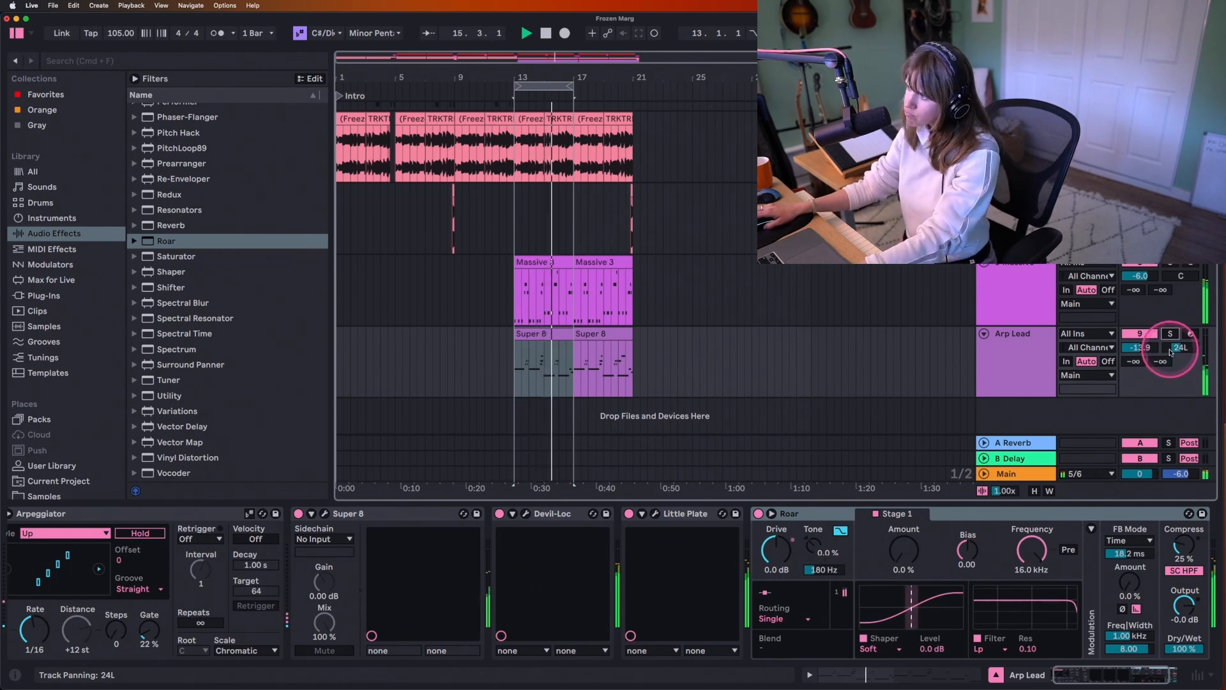
{"action": "left_click", "coordinate": [1170, 334]}
Step: Set the routing of Roar on the Arp Lead track to Feedback
{"action": "scroll", "coordinate": [706, 562], "scroll_direction": "right", "scroll_amount": 3}
{"action": "left_click", "coordinate": [698, 625]}
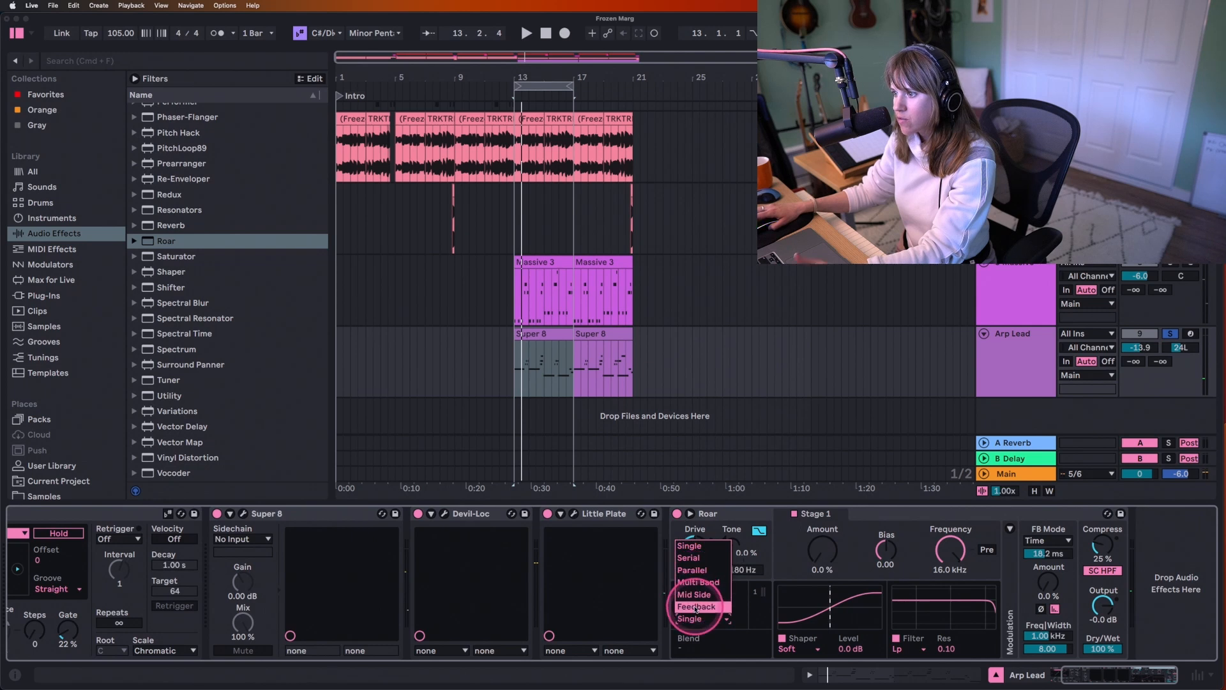
{"action": "left_click", "coordinate": [696, 606]}
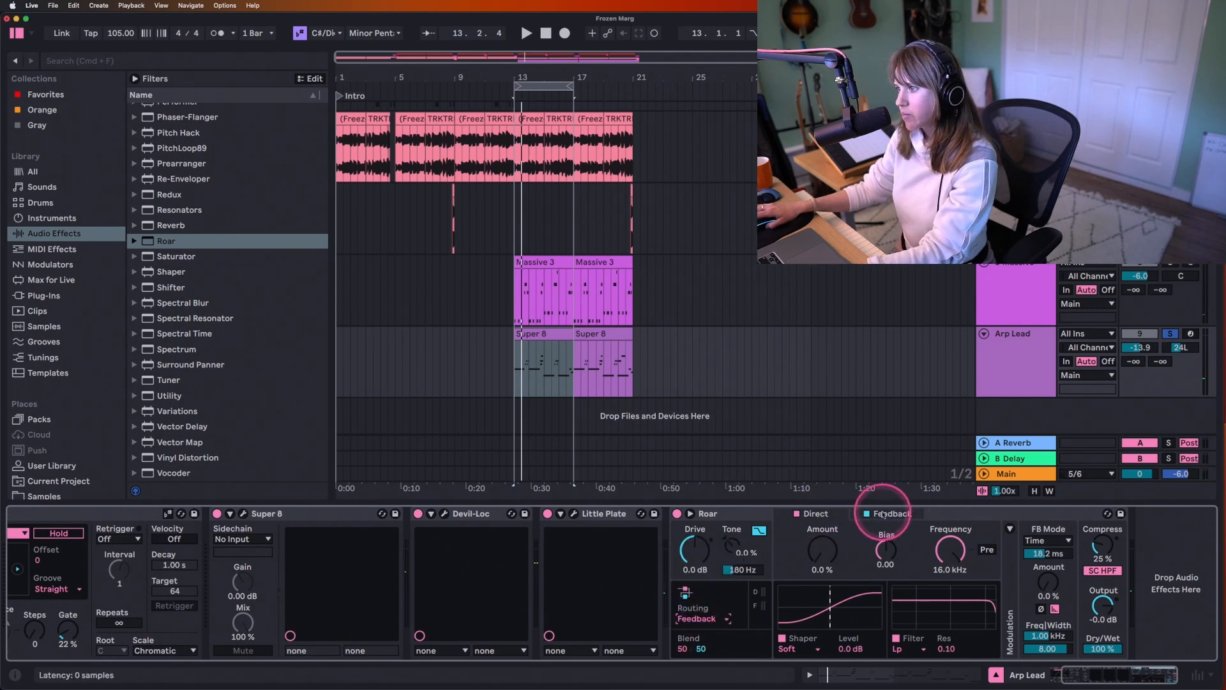
Step: Audition Noise Injection on Roar's Feedback stage and settle on the Polynomial shaper with Amount at 77 %
{"action": "left_click", "coordinate": [798, 649]}
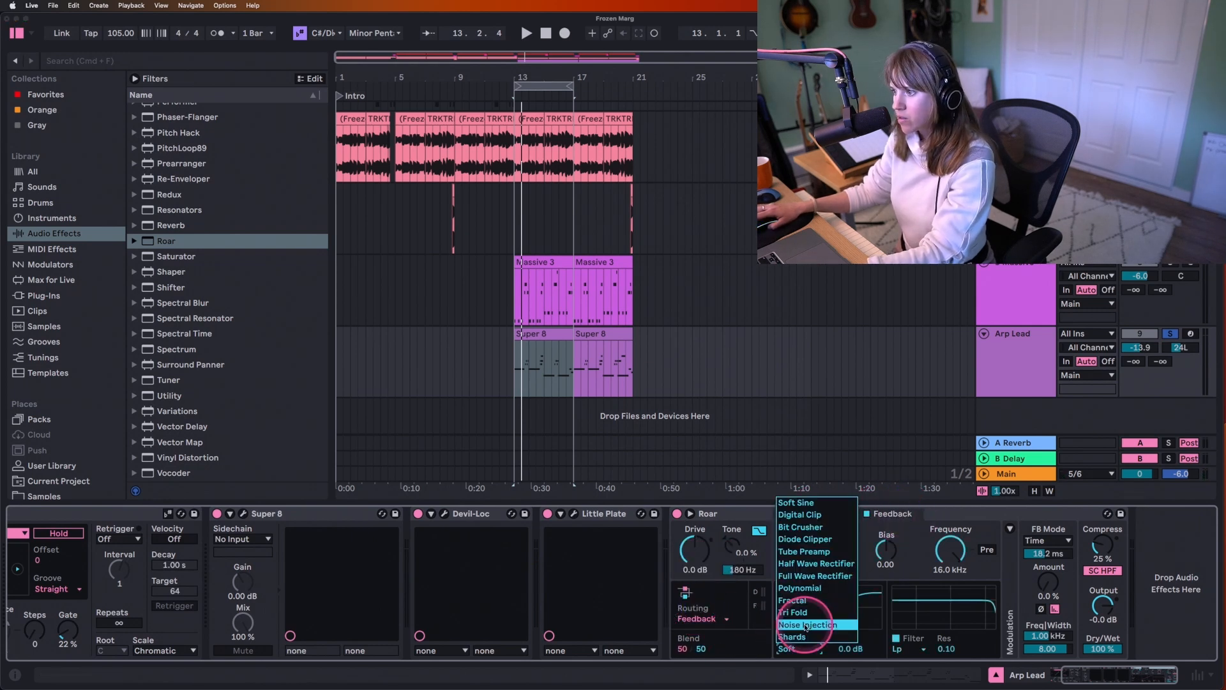
{"action": "left_click", "coordinate": [813, 589]}
{"action": "left_click_drag", "start_coordinate": [823, 554], "coordinate": [822, 534]}
{"action": "key", "text": "space"}
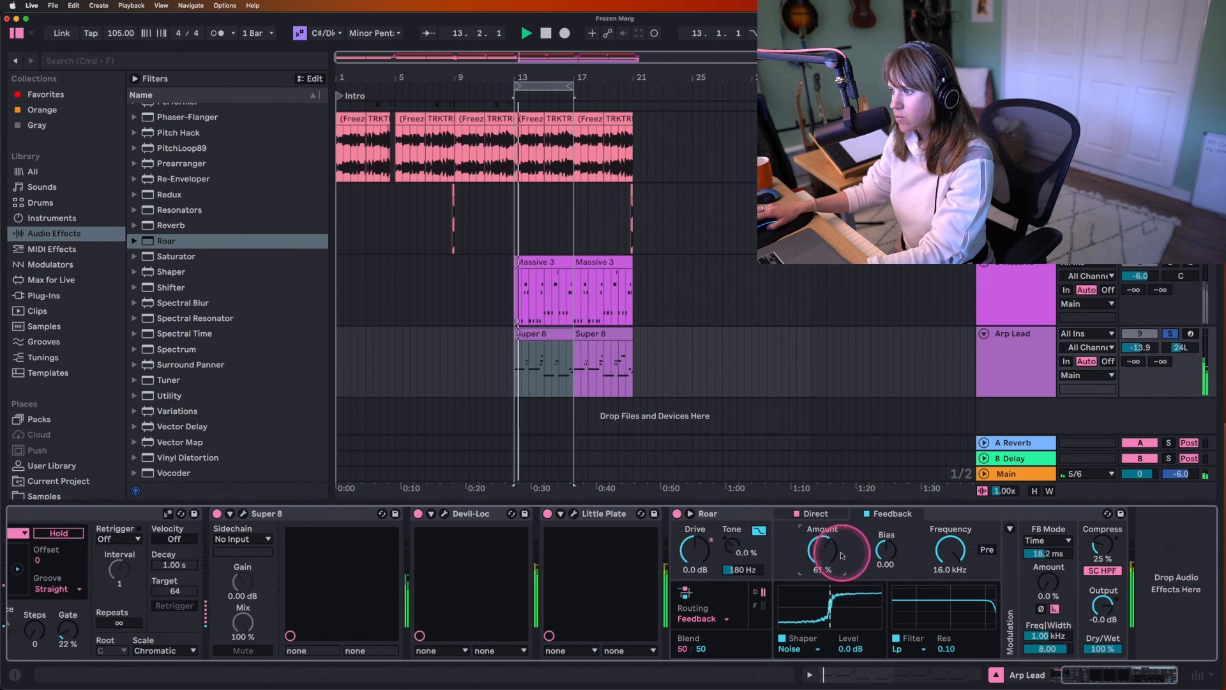
{"action": "left_click", "coordinate": [795, 648]}
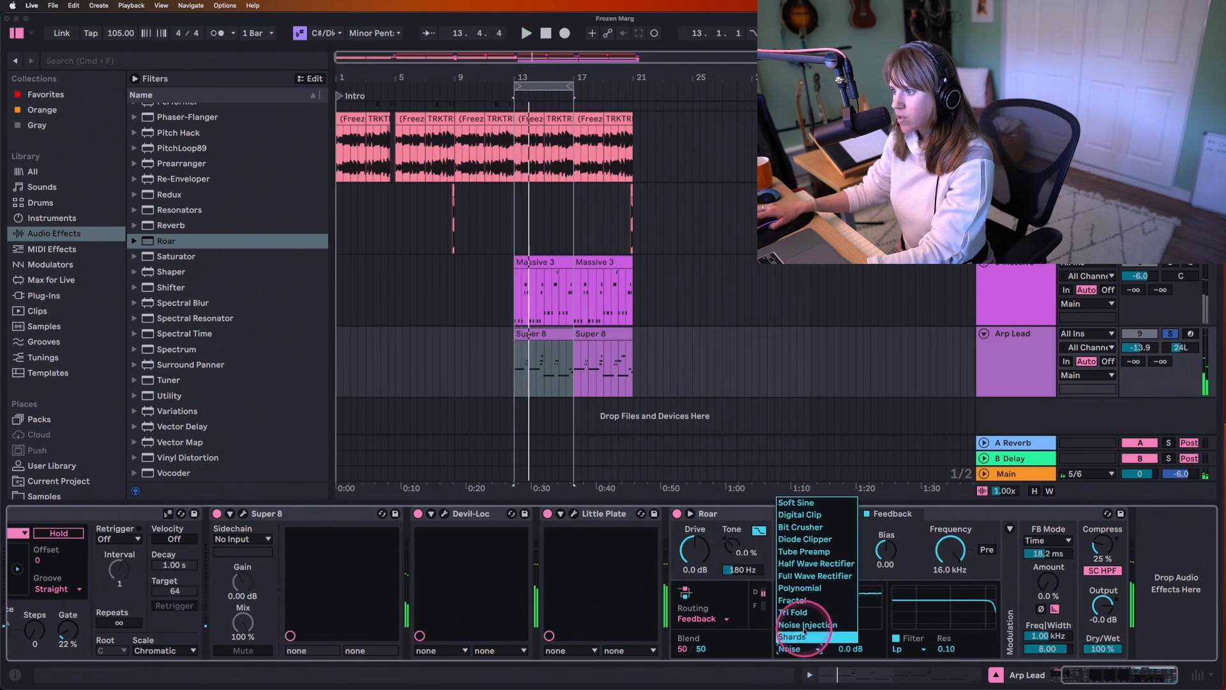
{"action": "left_click", "coordinate": [827, 560]}
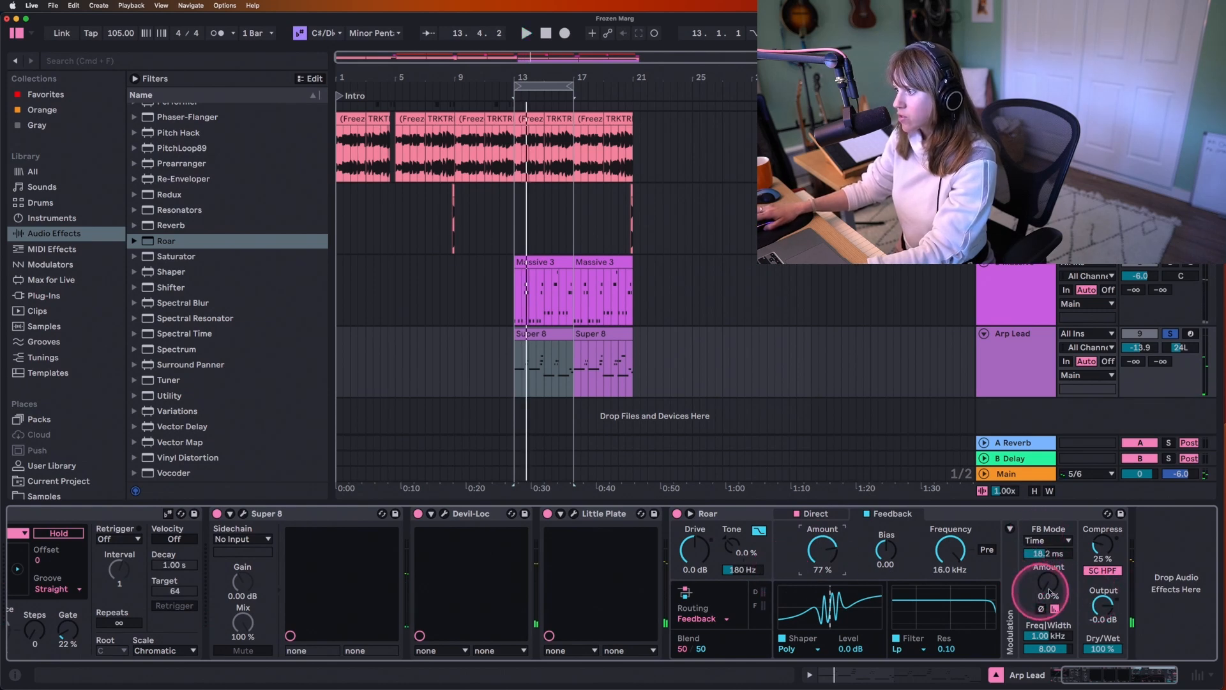
Step: Set Roar's feedback mode to Synced at 1/16 and its feedback Amount to 7.3 %
{"action": "left_click", "coordinate": [1047, 540]}
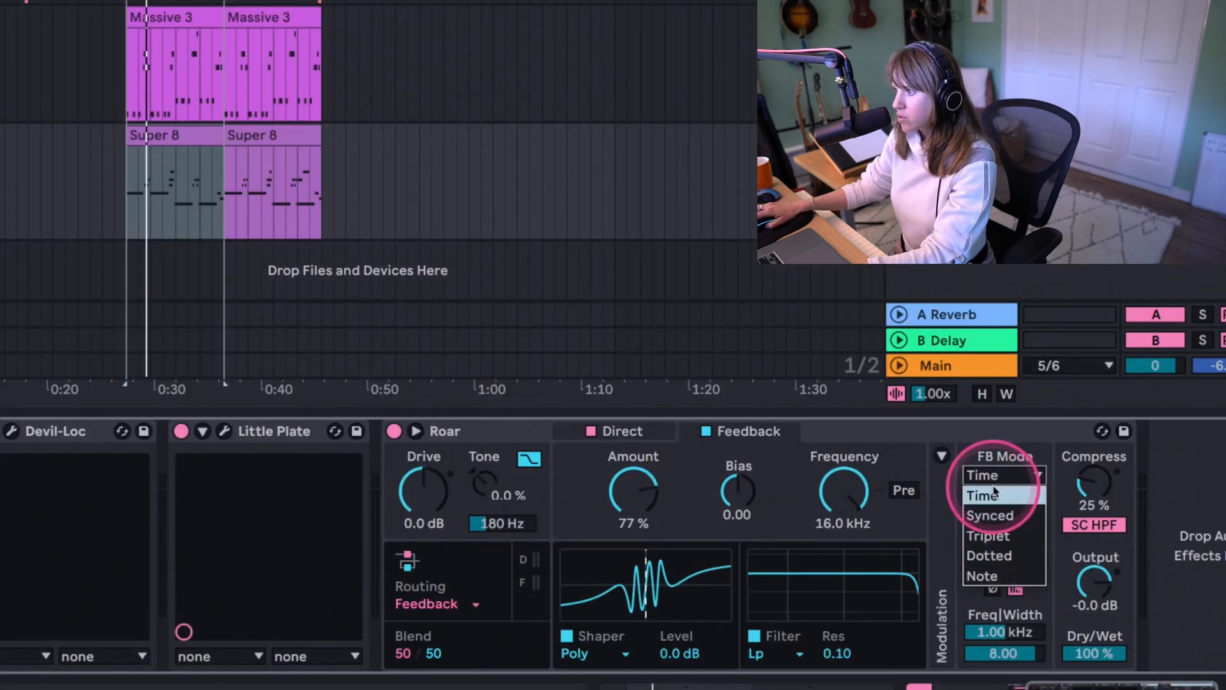
{"action": "left_click", "coordinate": [993, 515]}
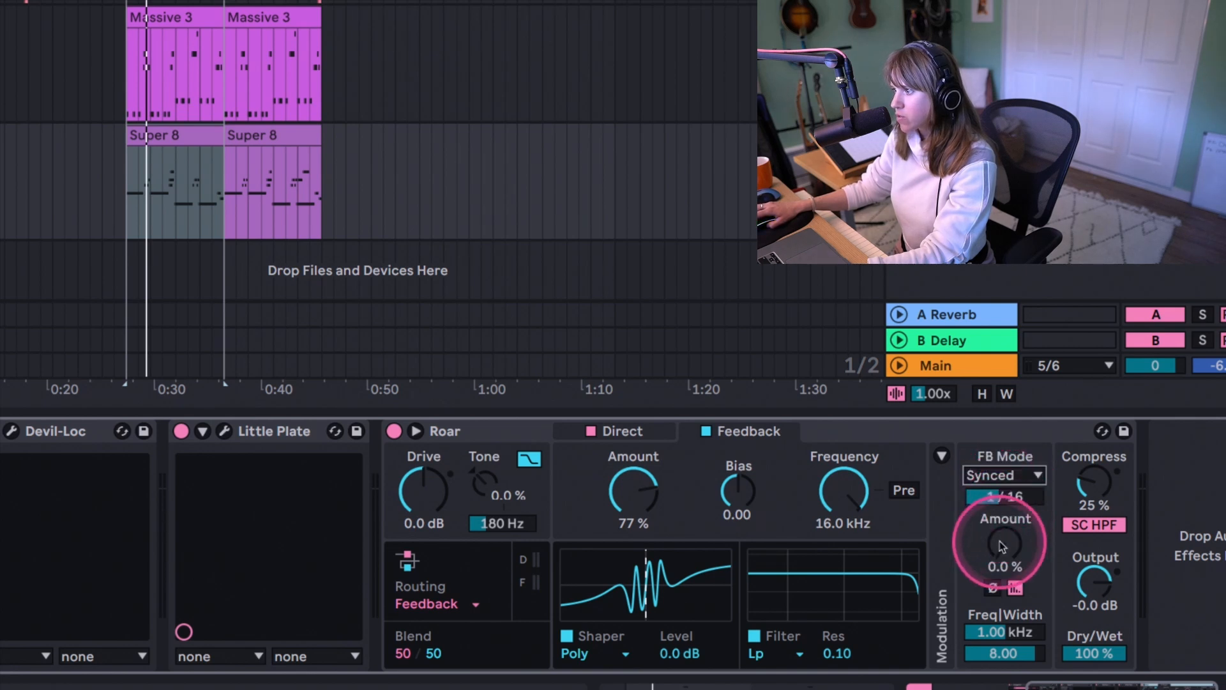
{"action": "mouse_move", "coordinate": [1005, 541]}
{"action": "left_mouse_down"}
{"action": "mouse_move", "coordinate": [1005, 530]}
{"action": "mouse_move", "coordinate": [1011, 546]}
{"action": "left_mouse_up"}
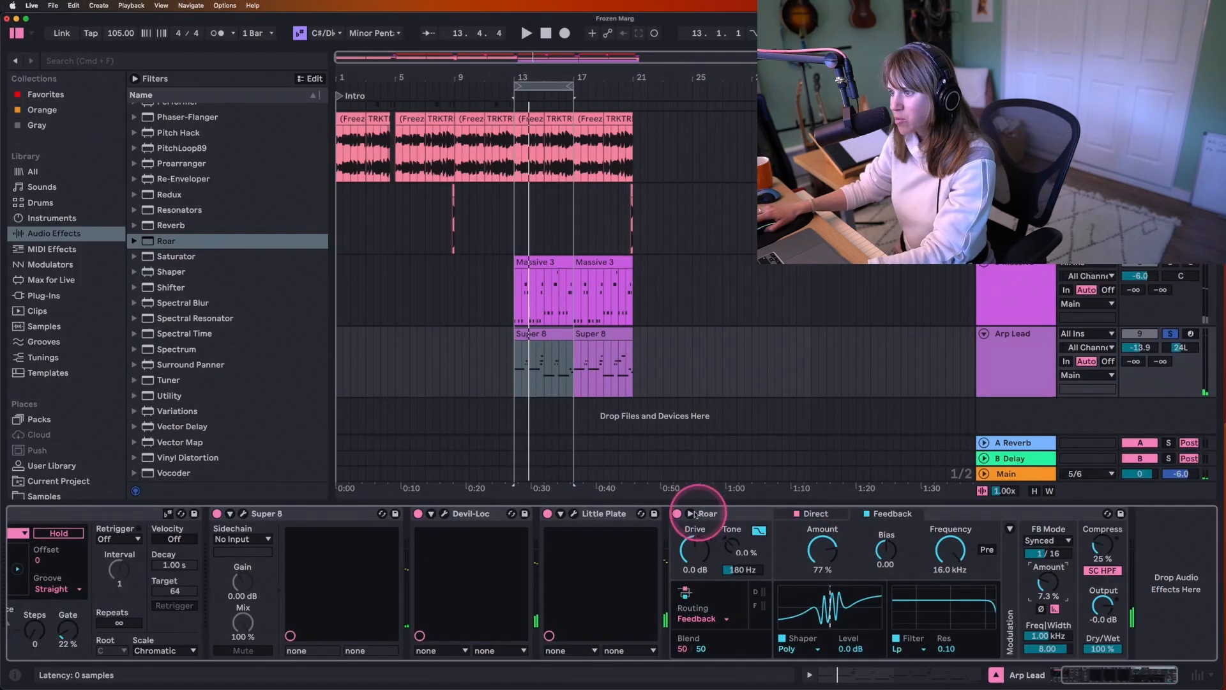
Step: Expand Roar's view and set the Feedback stage's low-pass Frequency to 2.63 kHz
{"action": "left_click", "coordinate": [690, 514]}
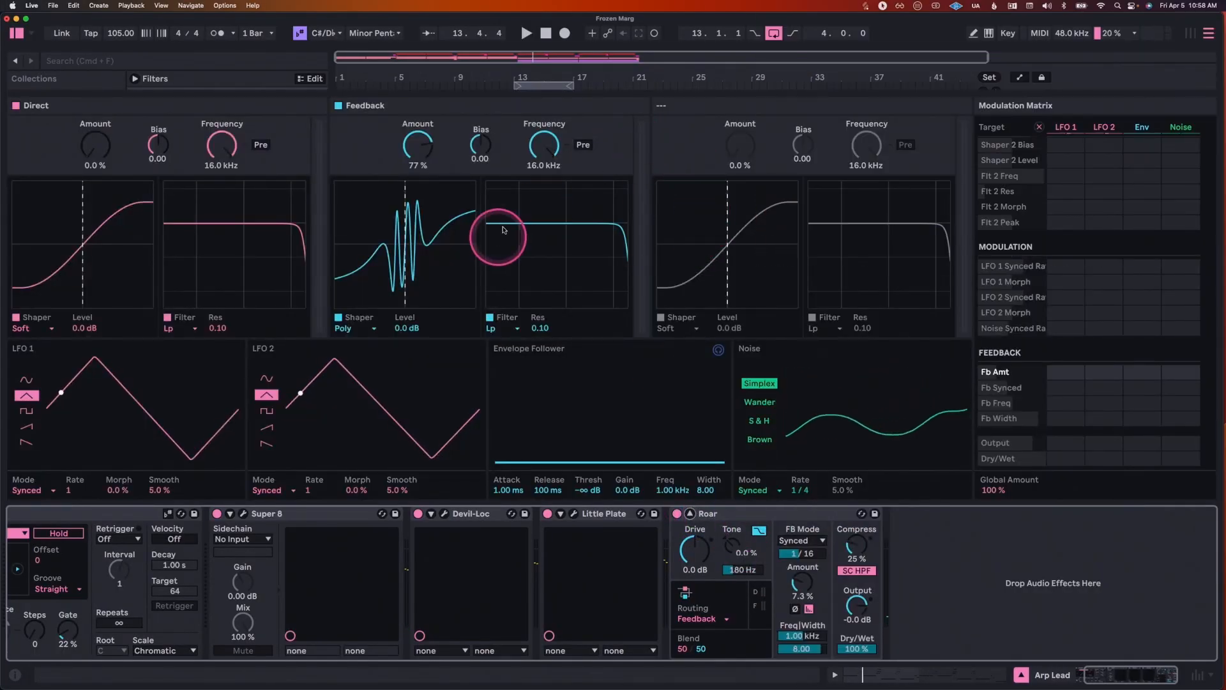
{"action": "left_click_drag", "start_coordinate": [544, 144], "coordinate": [548, 154]}
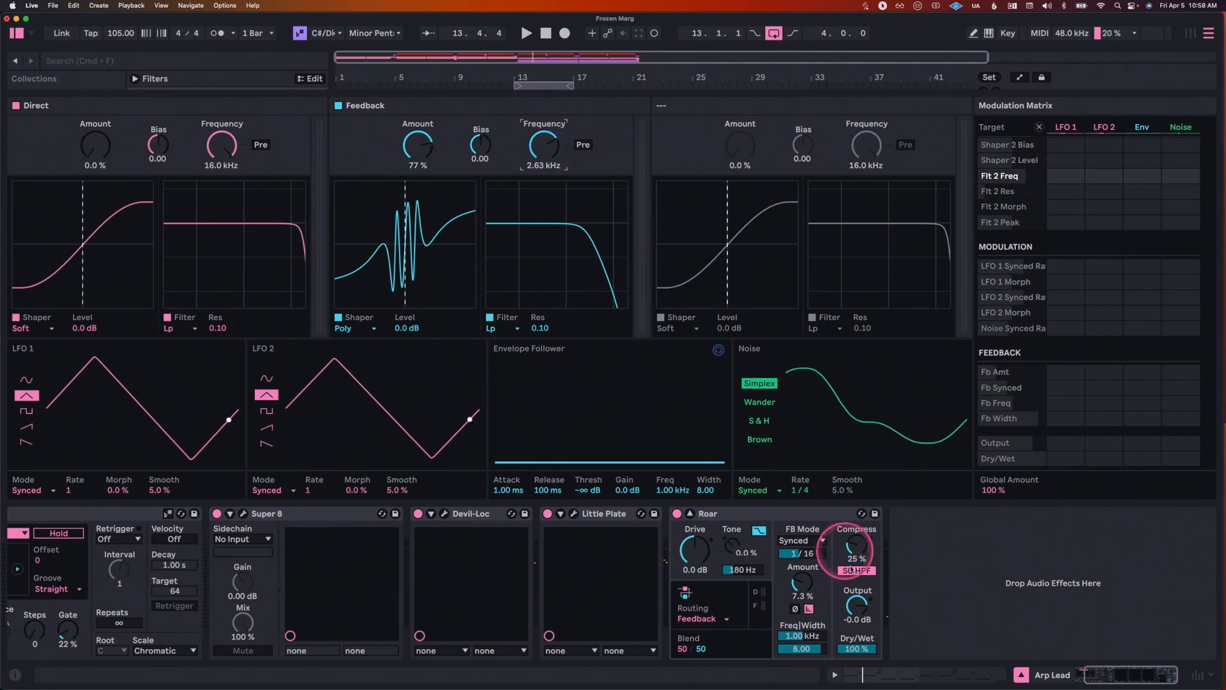
Step: Raise the feedback Amount to 12 % while playing the arp and modulate it with LFO 1 at 22
{"action": "key", "text": "space"}
{"action": "left_click_drag", "start_coordinate": [802, 582], "coordinate": [805, 584]}
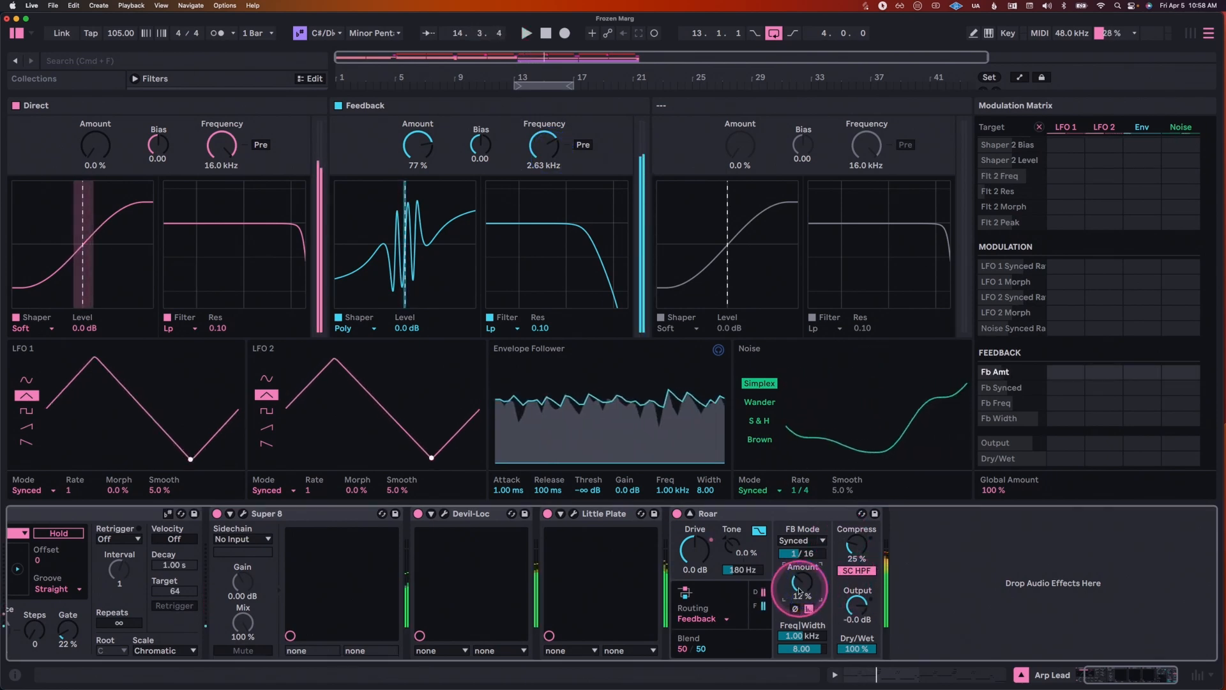
{"action": "key", "text": "space"}
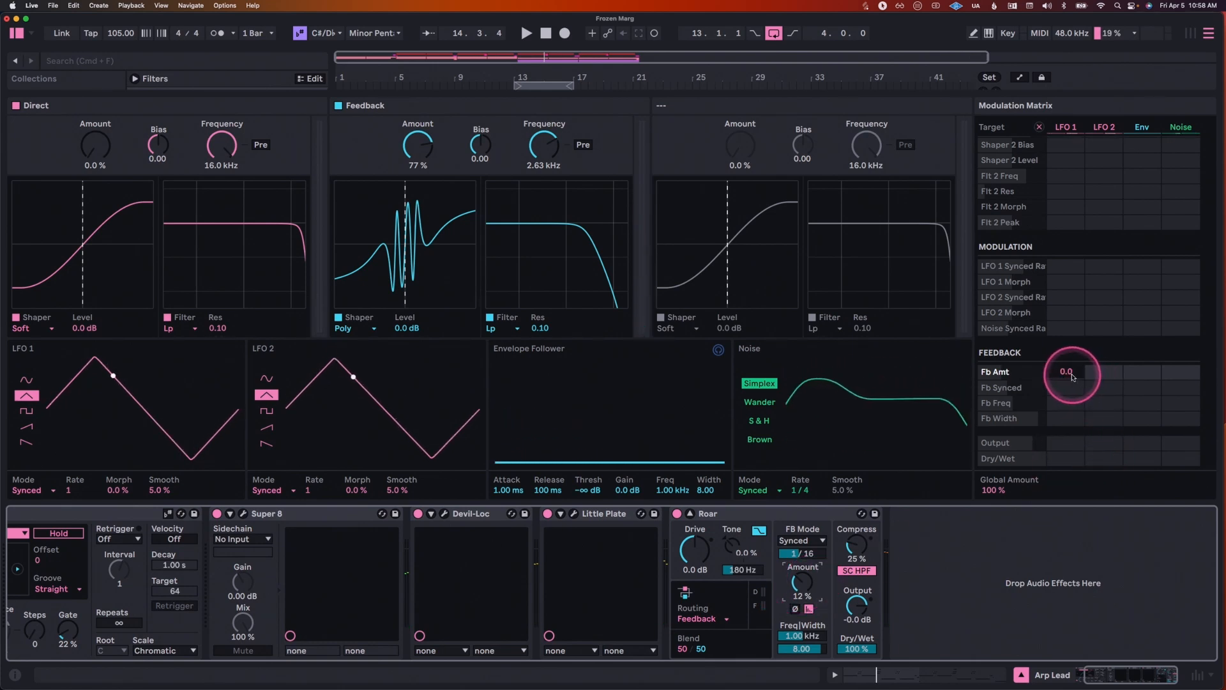
{"action": "left_click", "coordinate": [1073, 375]}
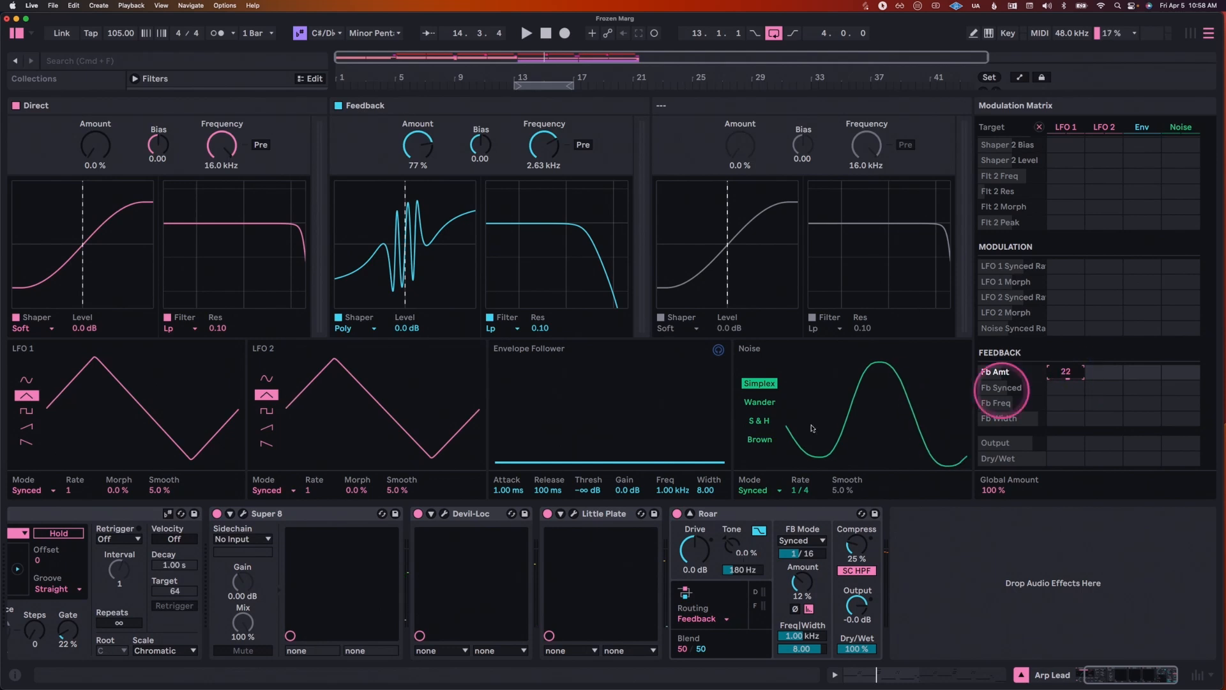
Step: Switch Roar's LFO 1 to a sine wave and raise the feedback Amount to 15 % with LFO 1 modulation at 28
{"action": "left_click", "coordinate": [28, 379]}
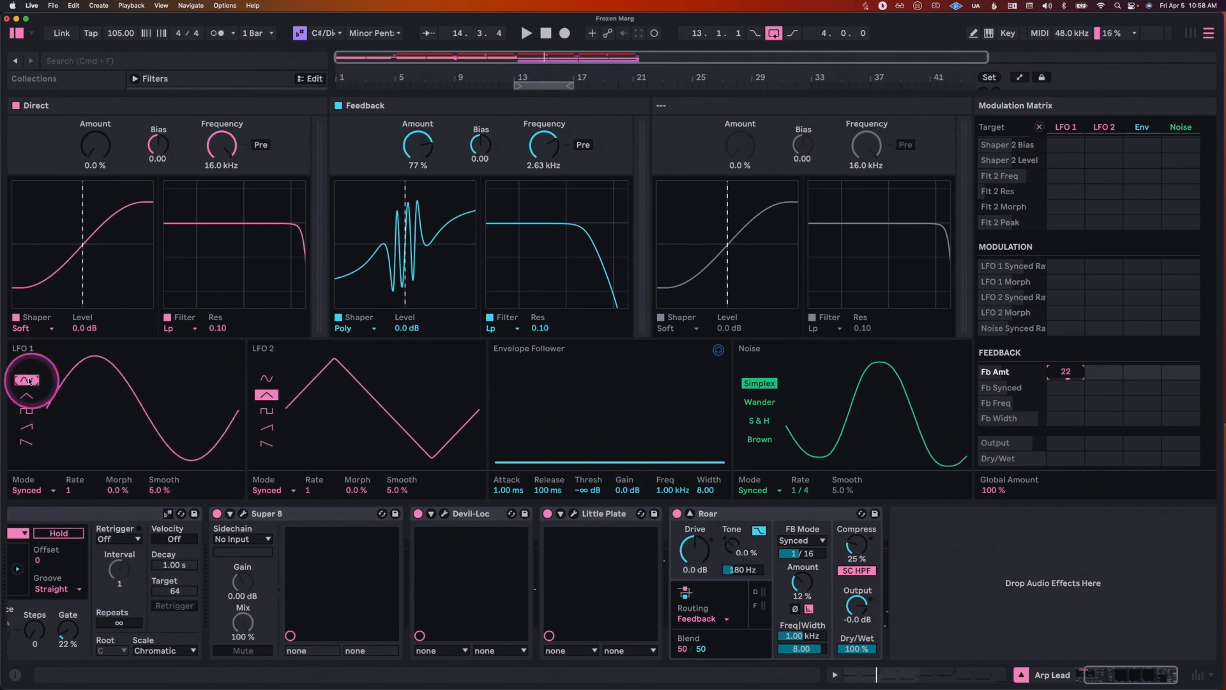
{"action": "left_click", "coordinate": [72, 491]}
{"action": "left_click", "coordinate": [1061, 373]}
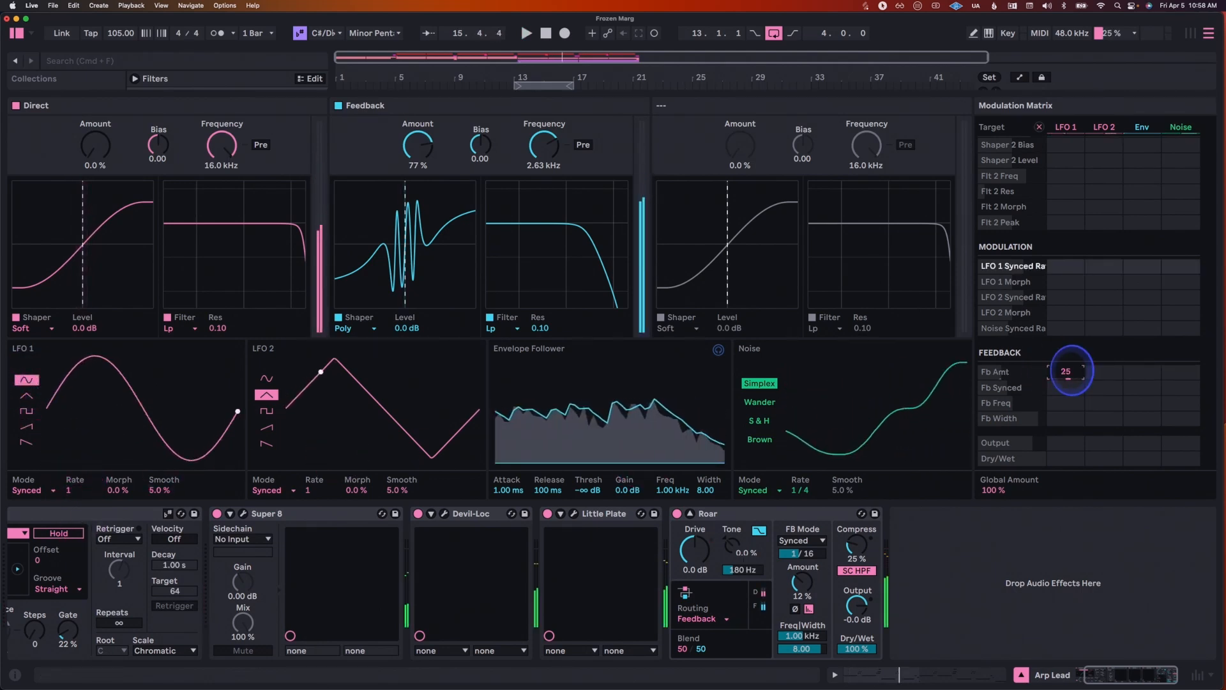
{"action": "left_click", "coordinate": [798, 589]}
{"action": "key", "text": "space"}
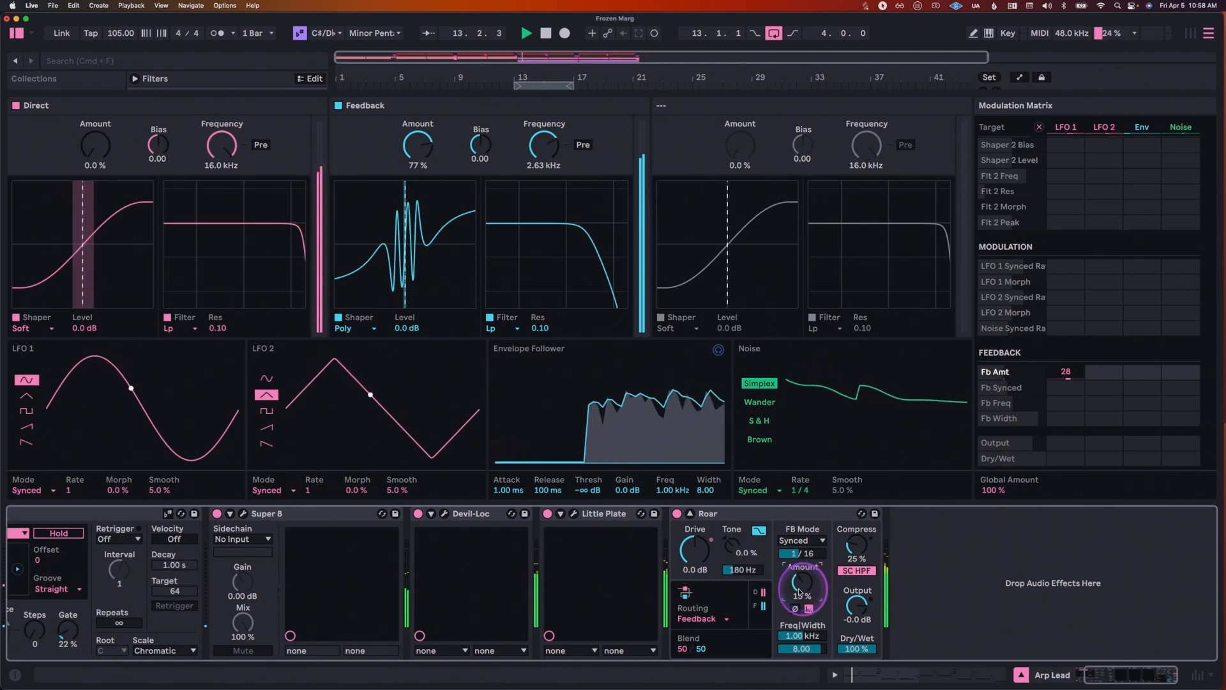
Step: Raise LFO 1's modulation of the feedback Amount to 44 and the Feedback stage's shaper Amount to 84 %
{"action": "left_click_drag", "start_coordinate": [1066, 372], "coordinate": [1066, 371]}
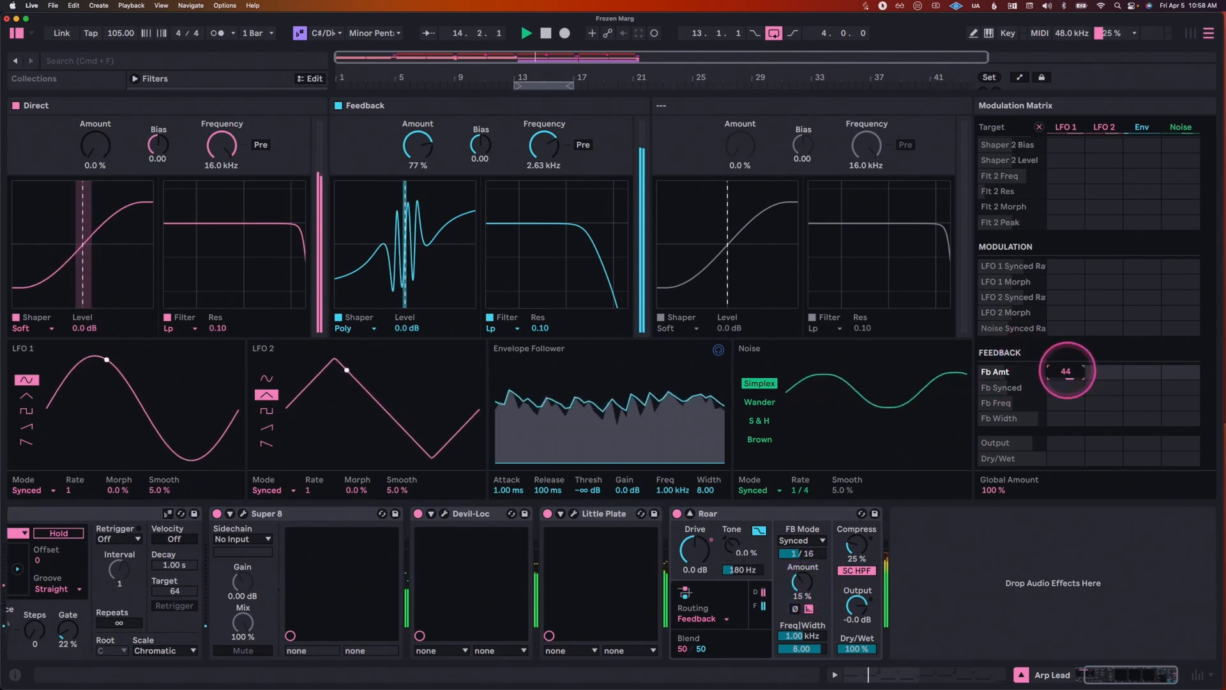
{"action": "left_click", "coordinate": [1067, 372]}
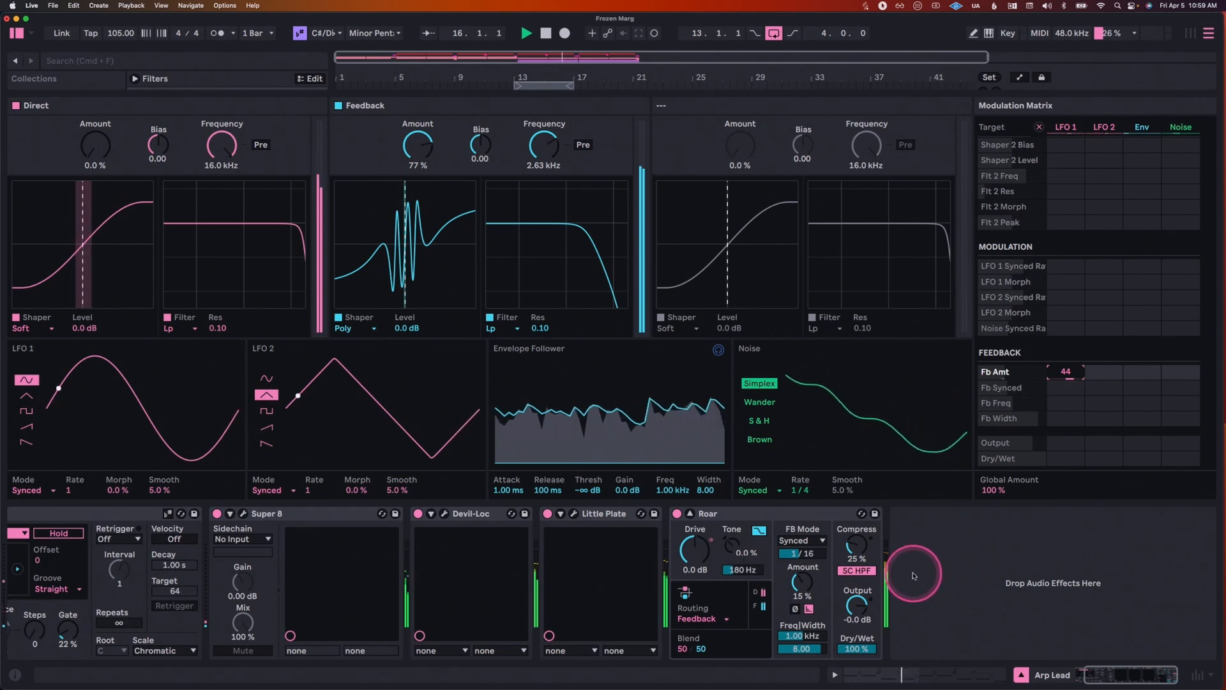
{"action": "mouse_move", "coordinate": [418, 146]}
{"action": "left_mouse_down"}
{"action": "mouse_move", "coordinate": [575, 143]}
{"action": "mouse_move", "coordinate": [419, 136]}
{"action": "mouse_move", "coordinate": [436, 149]}
{"action": "mouse_move", "coordinate": [425, 138]}
{"action": "mouse_move", "coordinate": [424, 151]}
{"action": "left_mouse_up"}
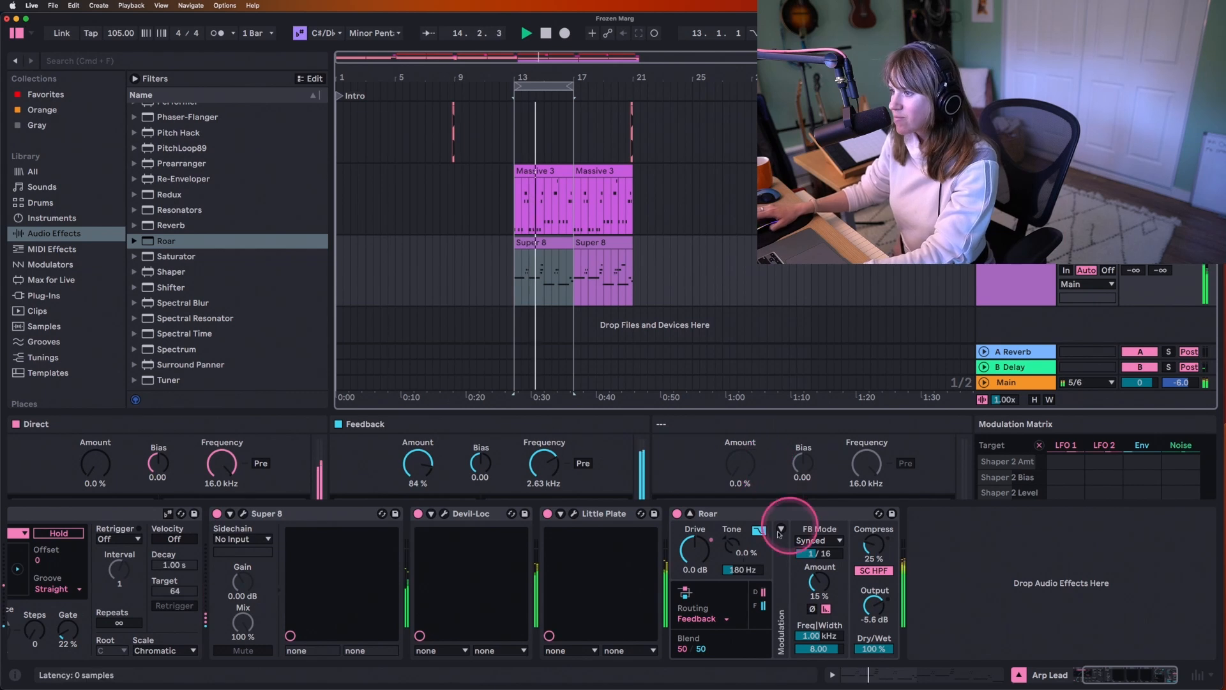
Step: Replay the arp while pushing Roar's feedback Amount to 69 % and lowering its Output to -14 dB
{"action": "key", "text": "space"}
{"action": "key", "text": "space"}
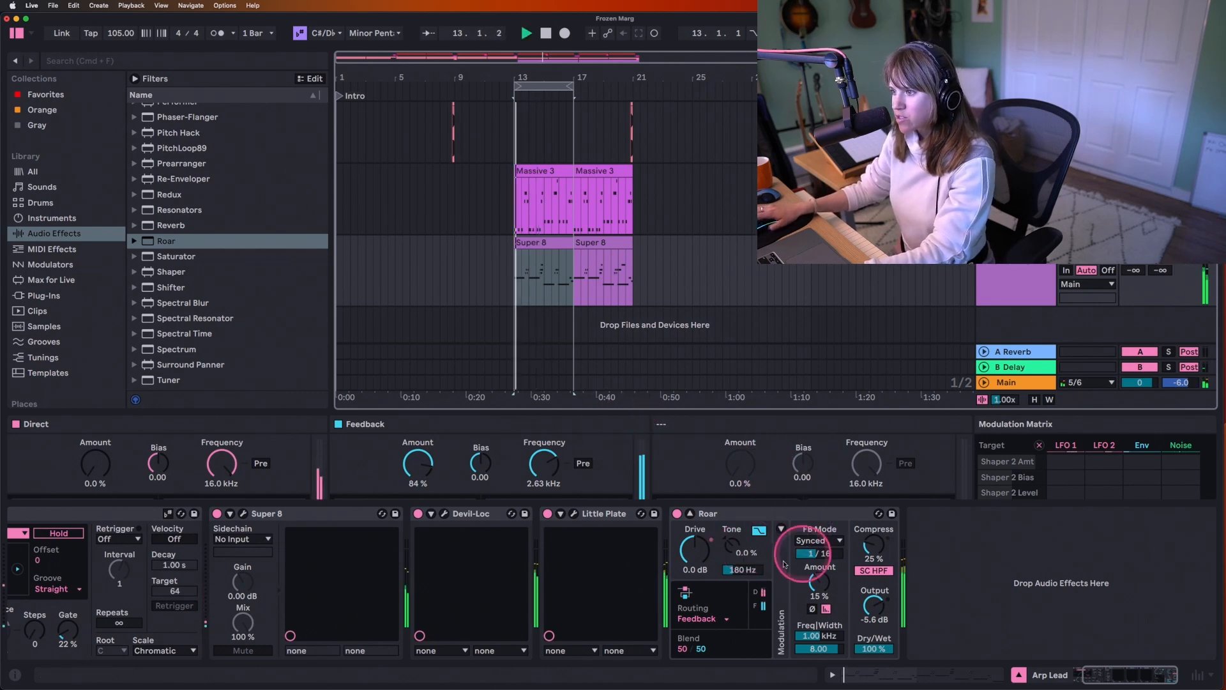
{"action": "left_click_drag", "start_coordinate": [828, 580], "coordinate": [827, 574]}
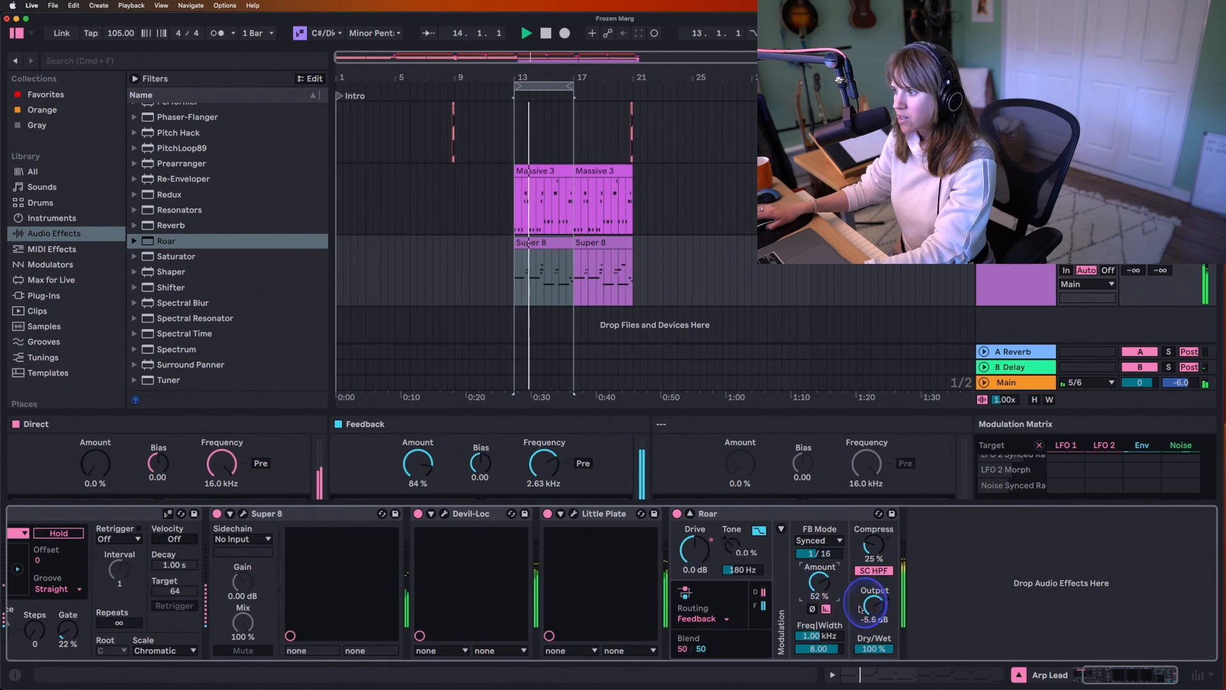
{"action": "left_click_drag", "start_coordinate": [876, 607], "coordinate": [876, 608]}
{"action": "left_click_drag", "start_coordinate": [819, 581], "coordinate": [819, 571]}
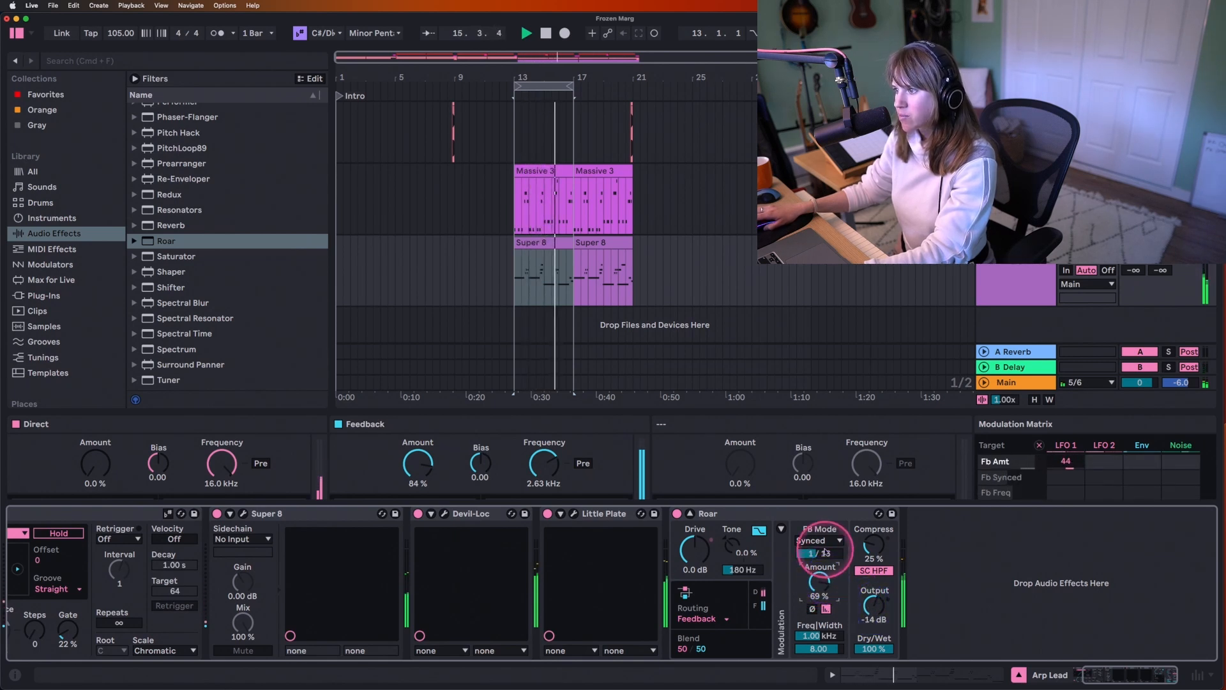
Step: Set the synced feedback time to 1/16, lower the feedback Amount to 47 % and stop playback
{"action": "key", "text": "space"}
{"action": "left_click", "coordinate": [820, 540]}
{"action": "left_click", "coordinate": [827, 563]}
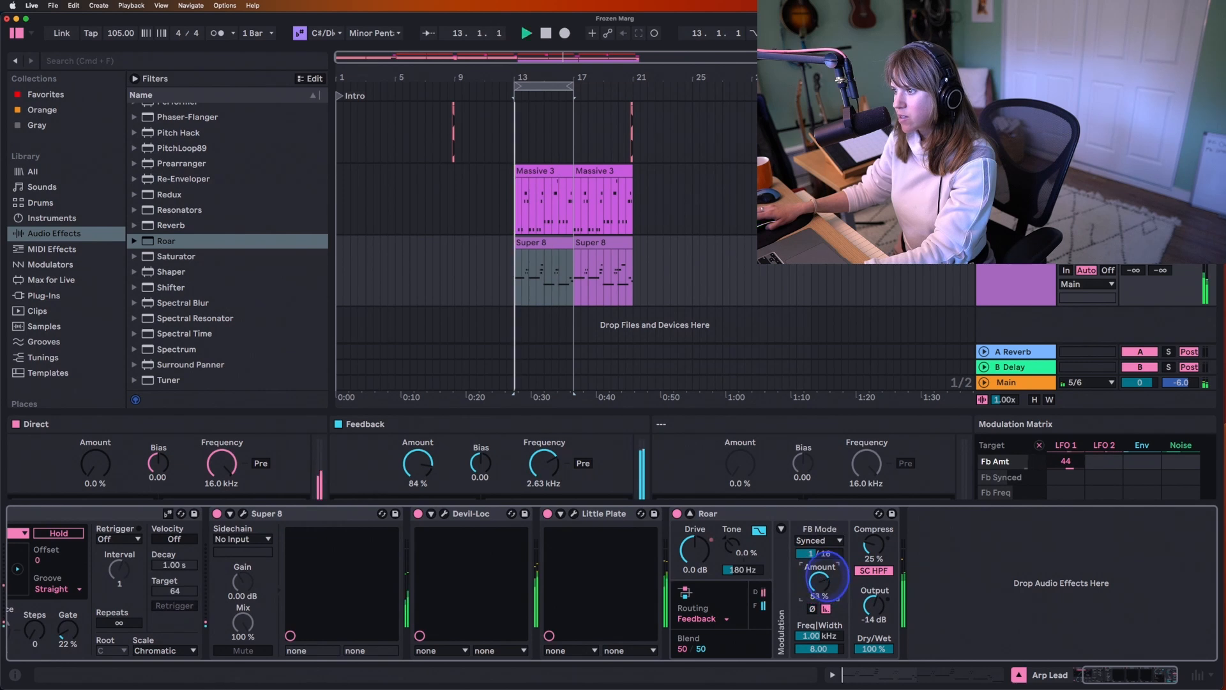
{"action": "left_click_drag", "start_coordinate": [828, 576], "coordinate": [828, 580]}
{"action": "key", "text": "space"}
{"action": "left_click", "coordinate": [1009, 526]}
{"action": "left_click", "coordinate": [1172, 267]}
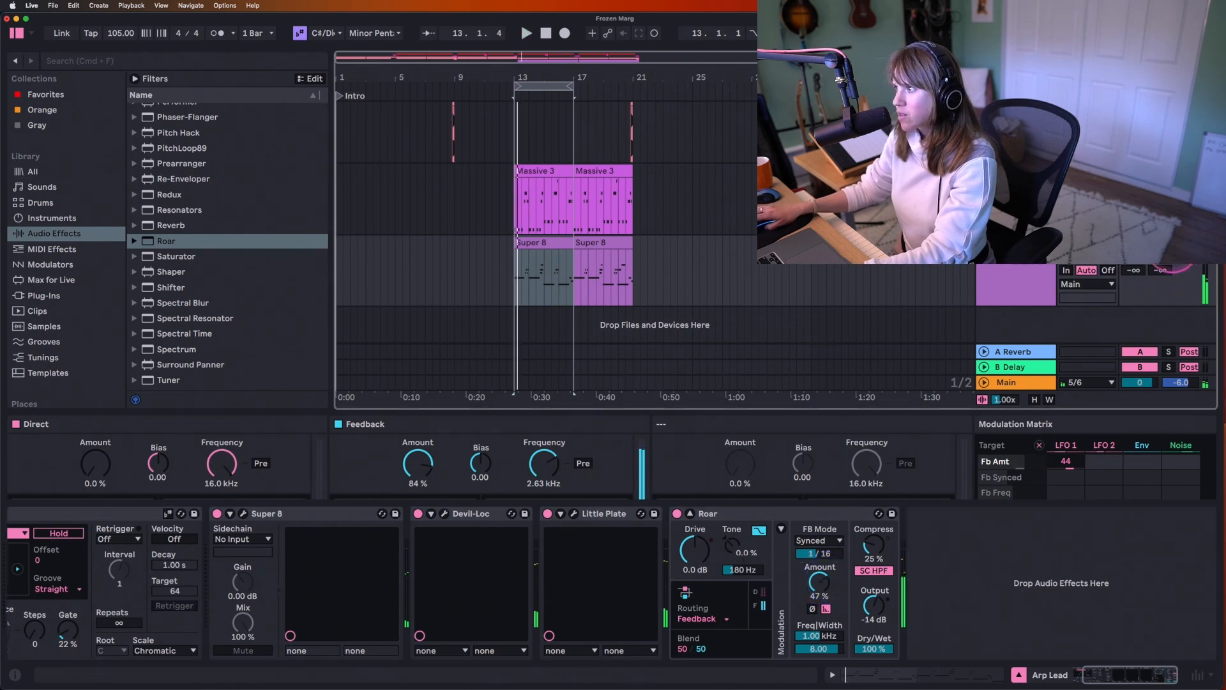